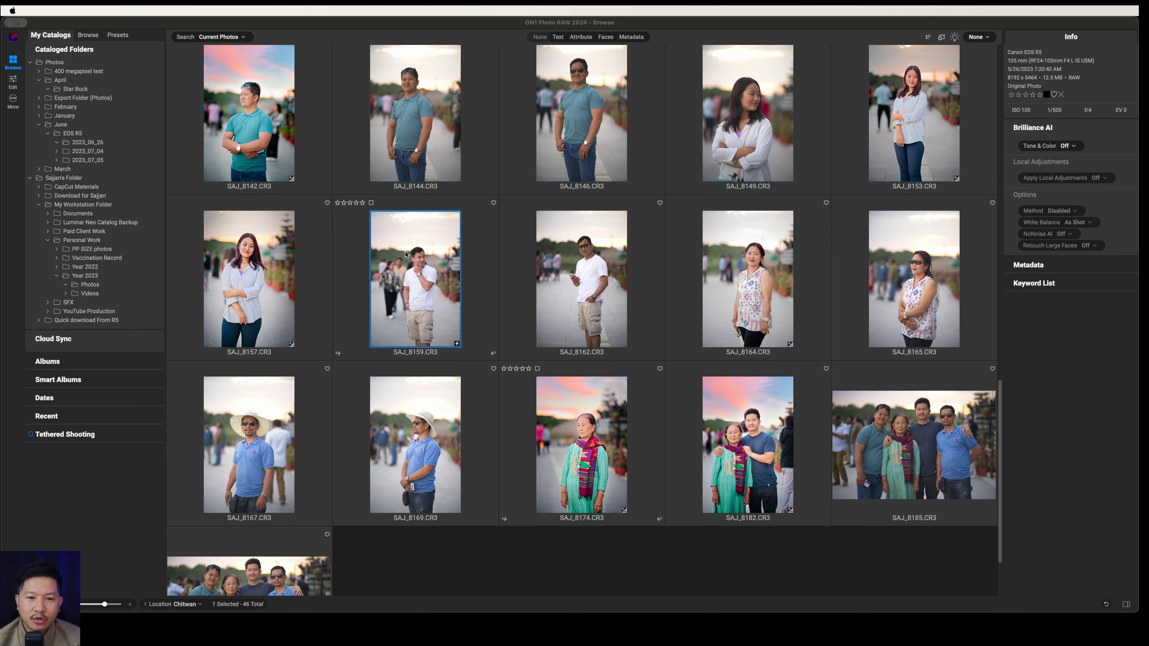
Open SAJ_8159.CR3 for editing and inspect the man's face close up.
{"action": "double_click", "coordinate": [423, 242]}
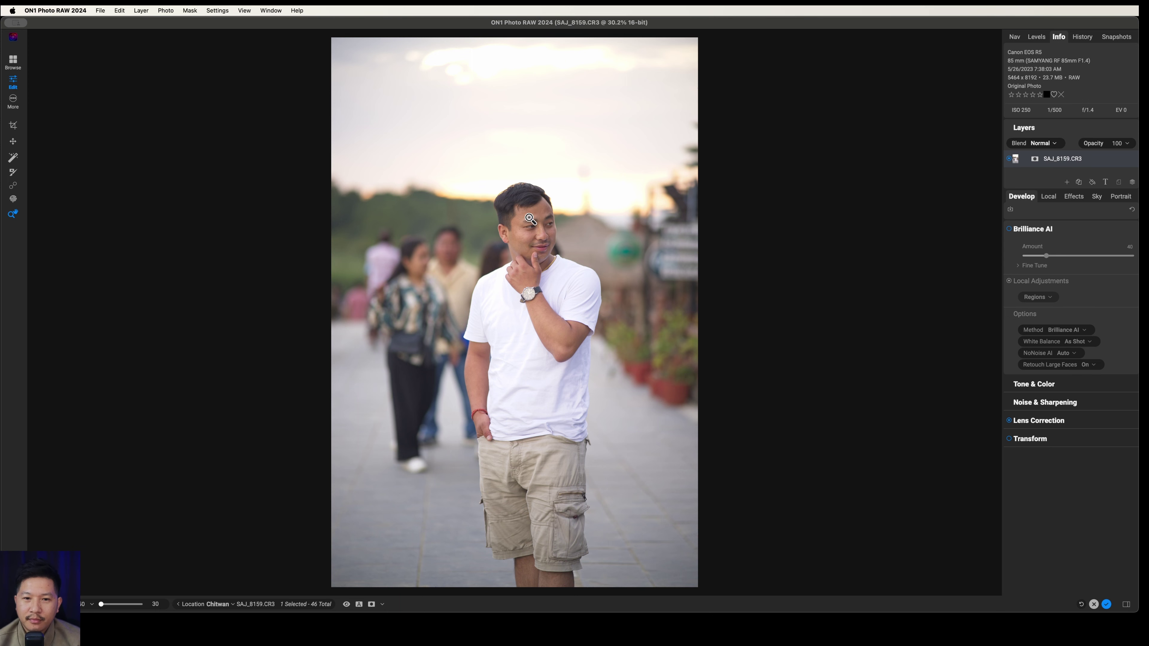
{"action": "left_click", "coordinate": [536, 244]}
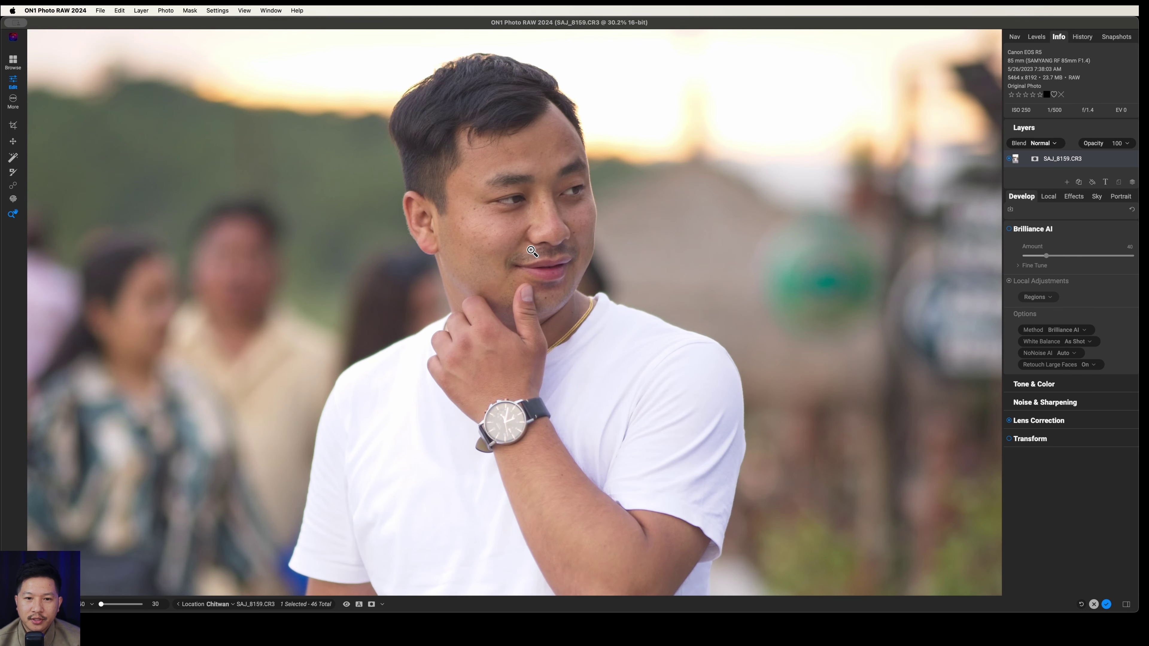
{"action": "left_click", "coordinate": [532, 250]}
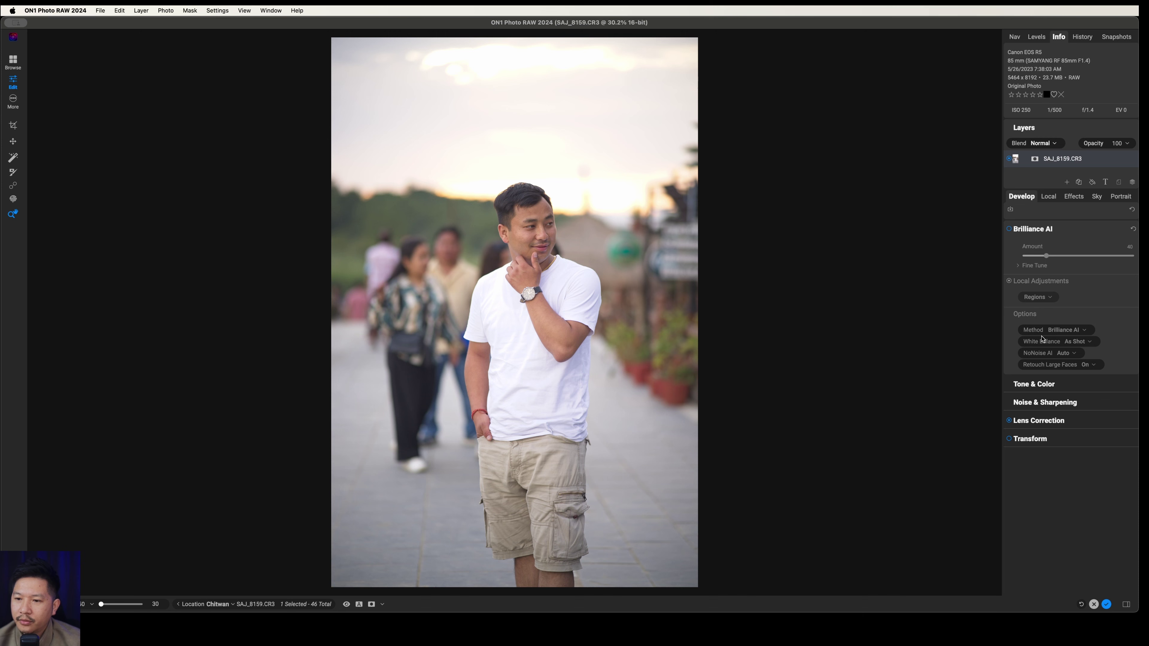
Set the Tone & Color camera profile to Canon EOS R5 Camera Faithful.dcp and check the face up close.
{"action": "left_click", "coordinate": [1042, 383]}
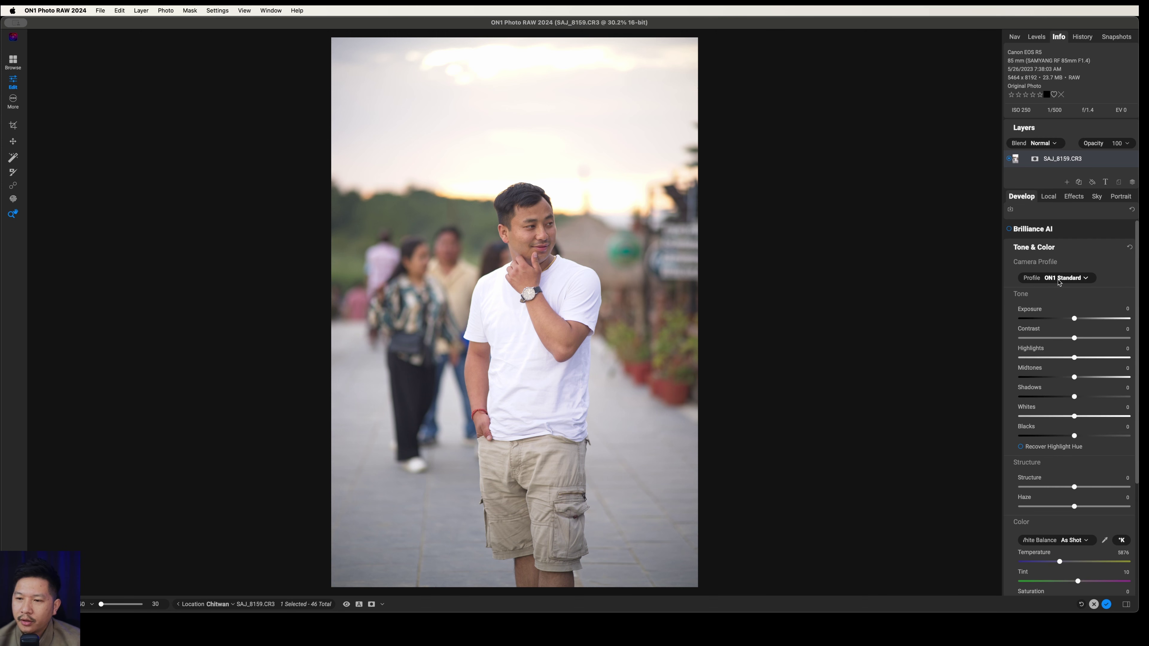
{"action": "left_click", "coordinate": [1075, 282]}
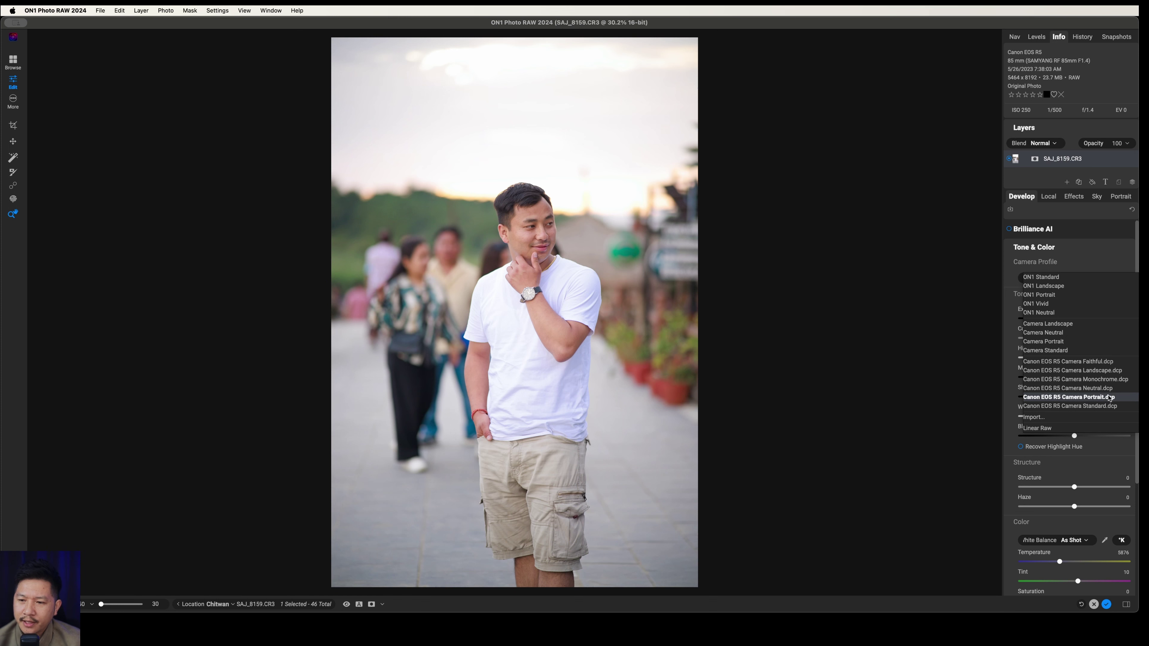
{"action": "left_click", "coordinate": [1084, 366]}
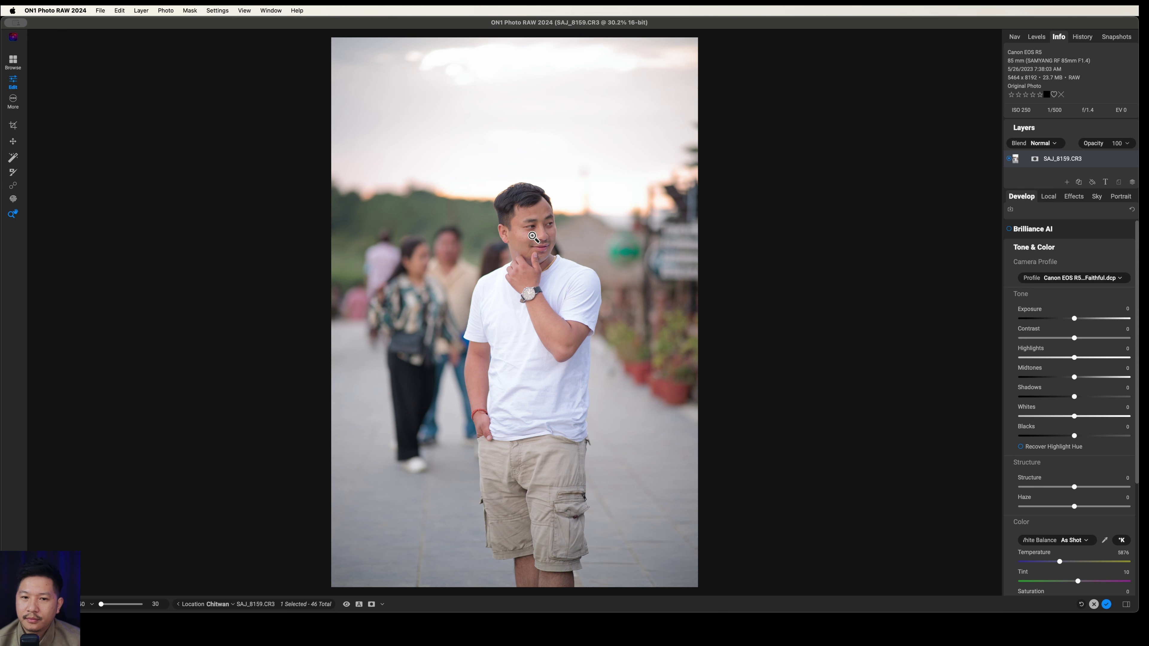
{"action": "left_click", "coordinate": [534, 240]}
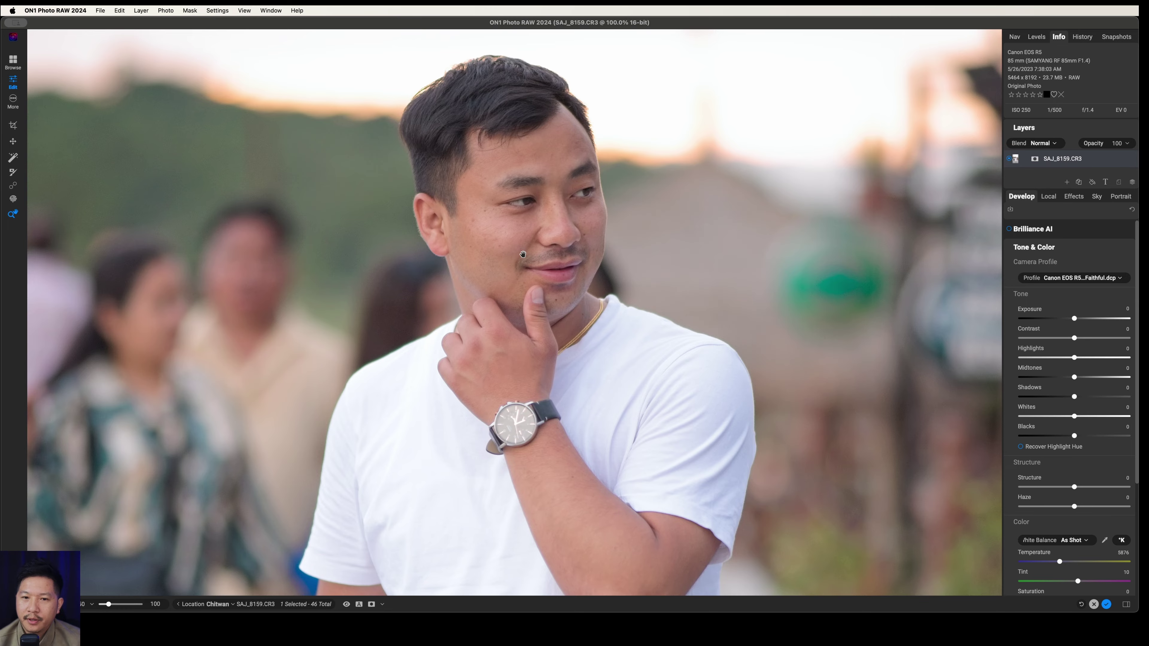
{"action": "left_click", "coordinate": [520, 254]}
{"action": "left_click_drag", "start_coordinate": [533, 284], "coordinate": [584, 228]}
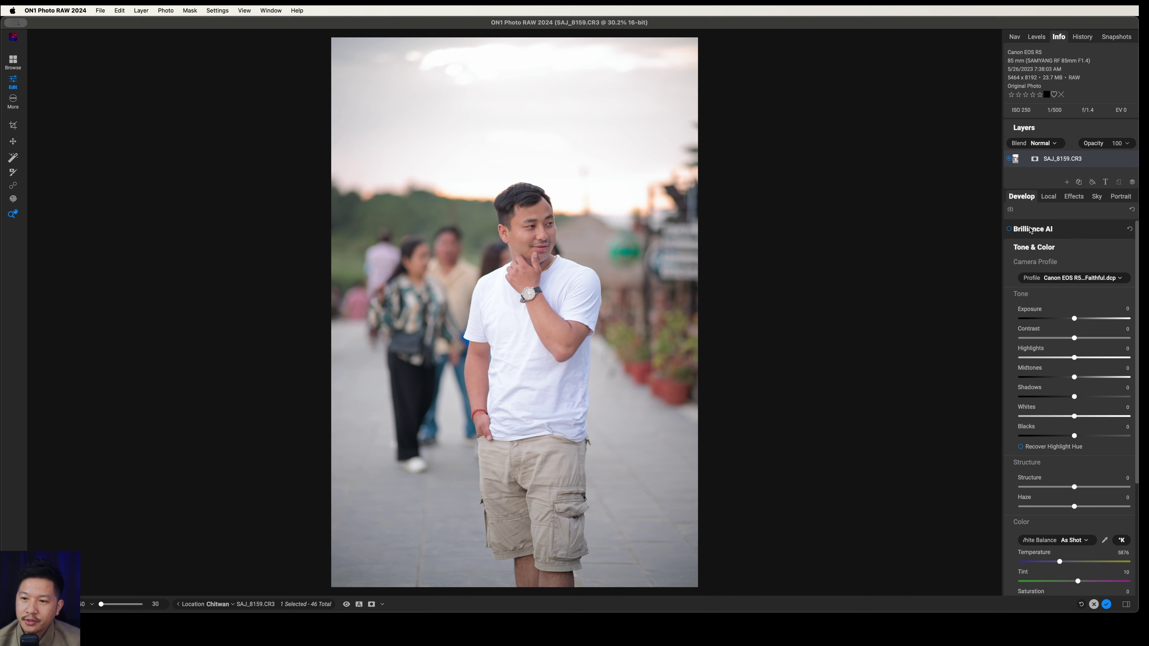
Enable Brilliance AI on the portrait and inspect the man's face at close range.
{"action": "left_click", "coordinate": [1009, 229]}
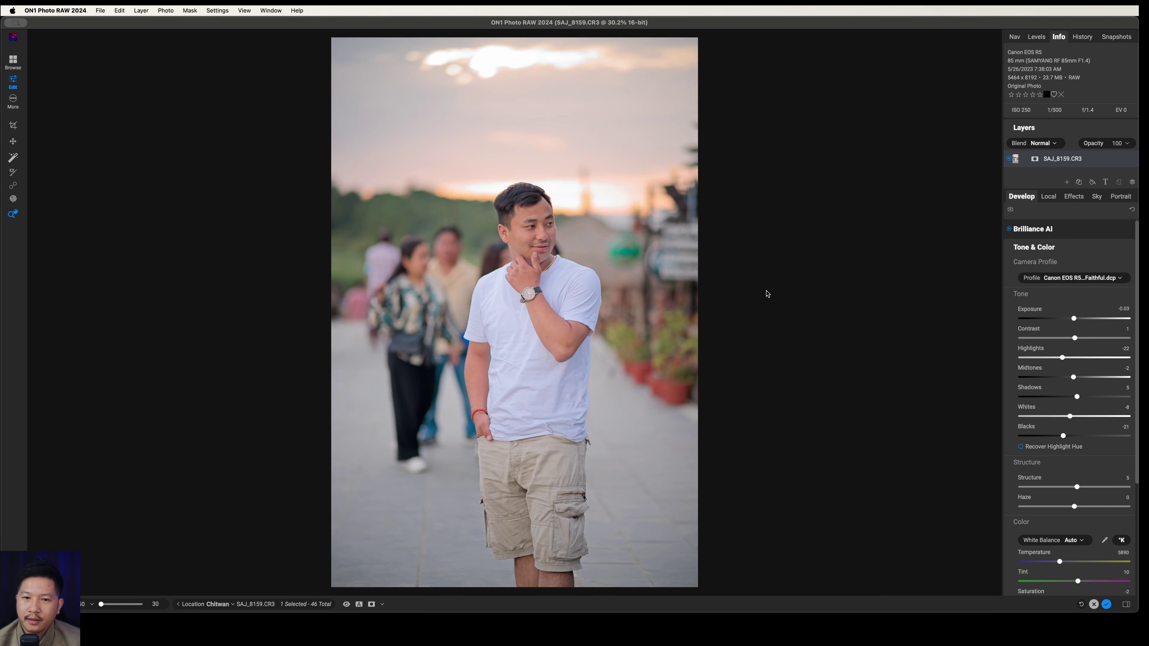
{"action": "left_click", "coordinate": [528, 243]}
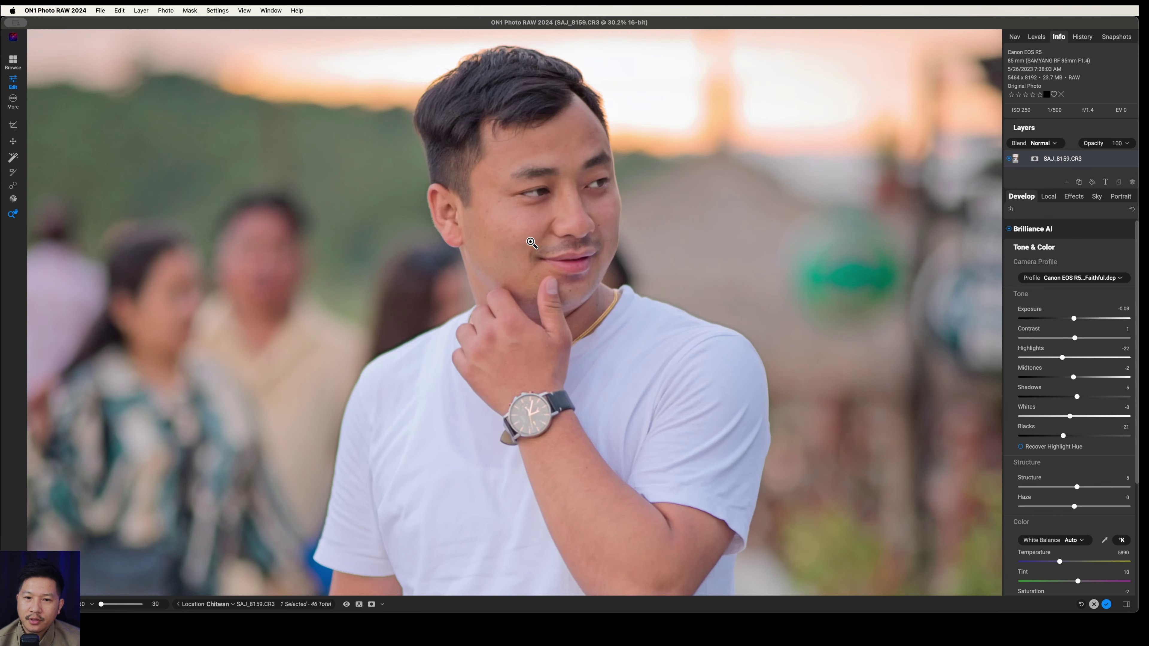
{"action": "left_click", "coordinate": [542, 263]}
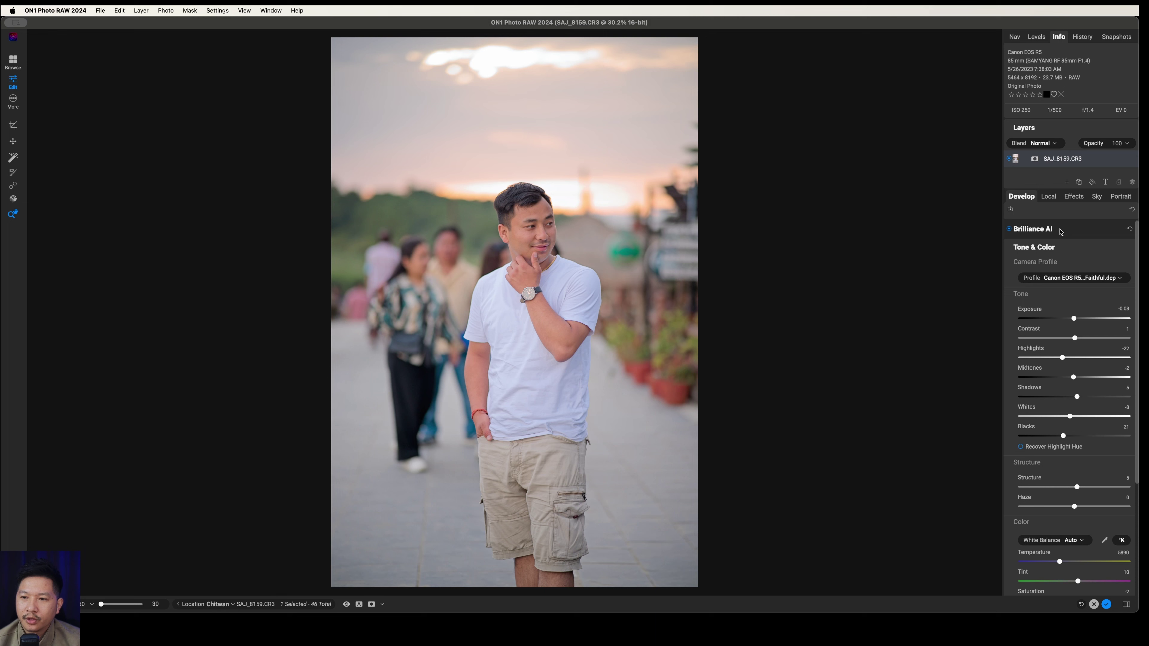
Expand the Brilliance AI settings, compare the effect at amounts of 138 and 0, and return the amount to 40.
{"action": "left_click", "coordinate": [1015, 230]}
{"action": "left_click", "coordinate": [1010, 229]}
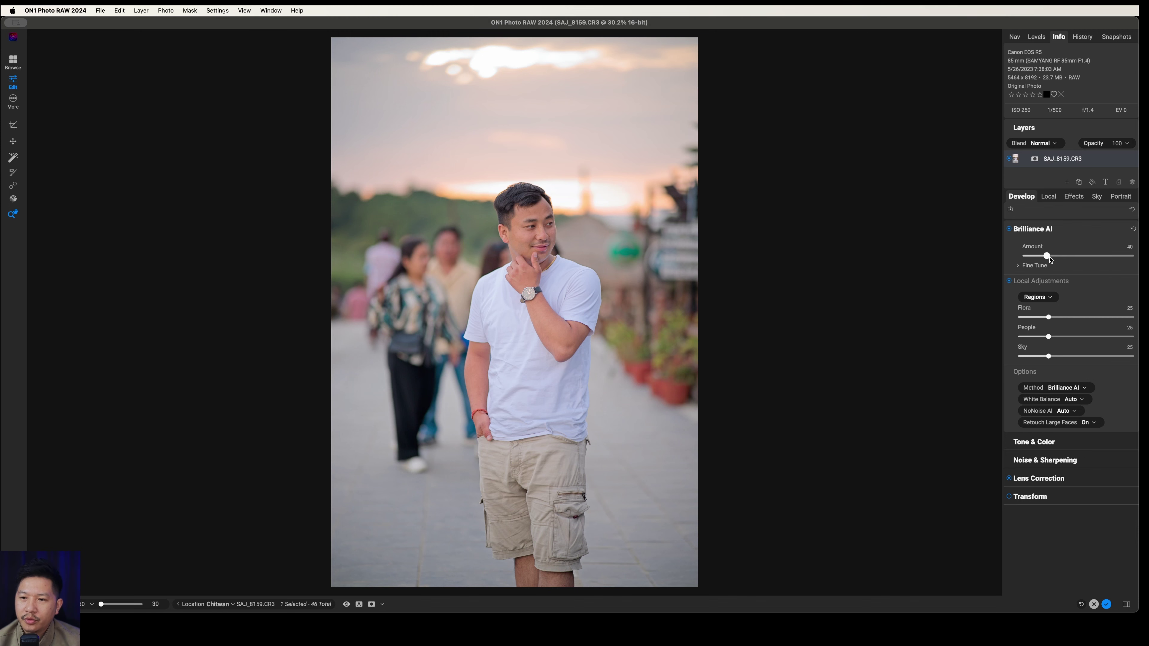
{"action": "left_click_drag", "start_coordinate": [1048, 256], "coordinate": [1098, 256]}
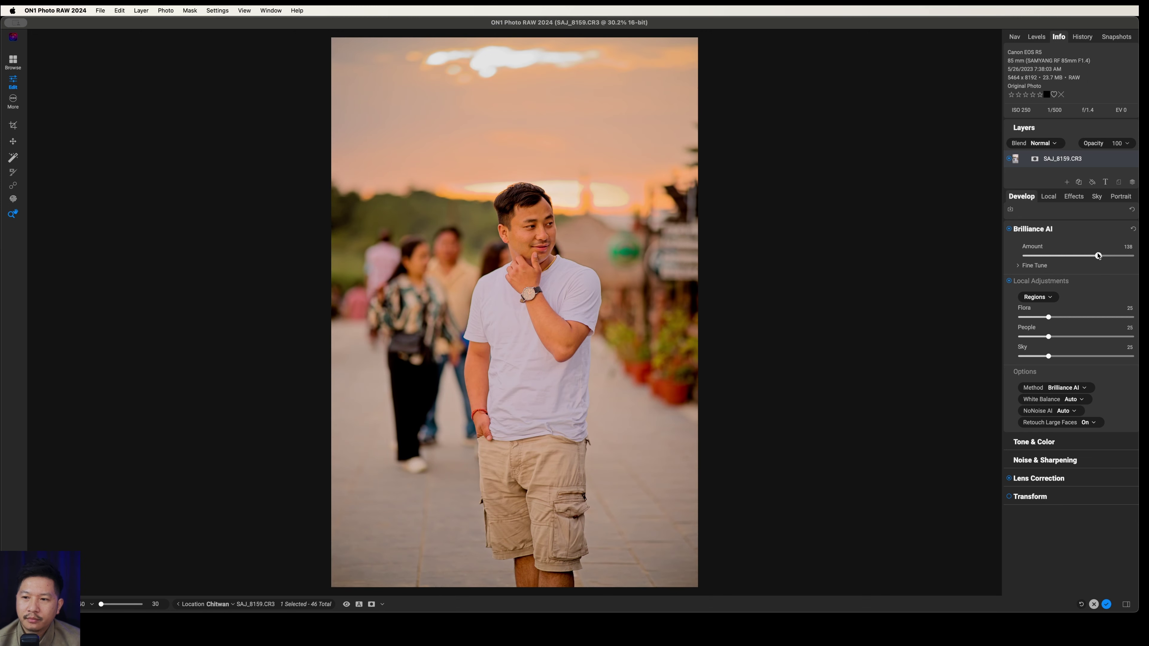
{"action": "left_click", "coordinate": [1025, 256]}
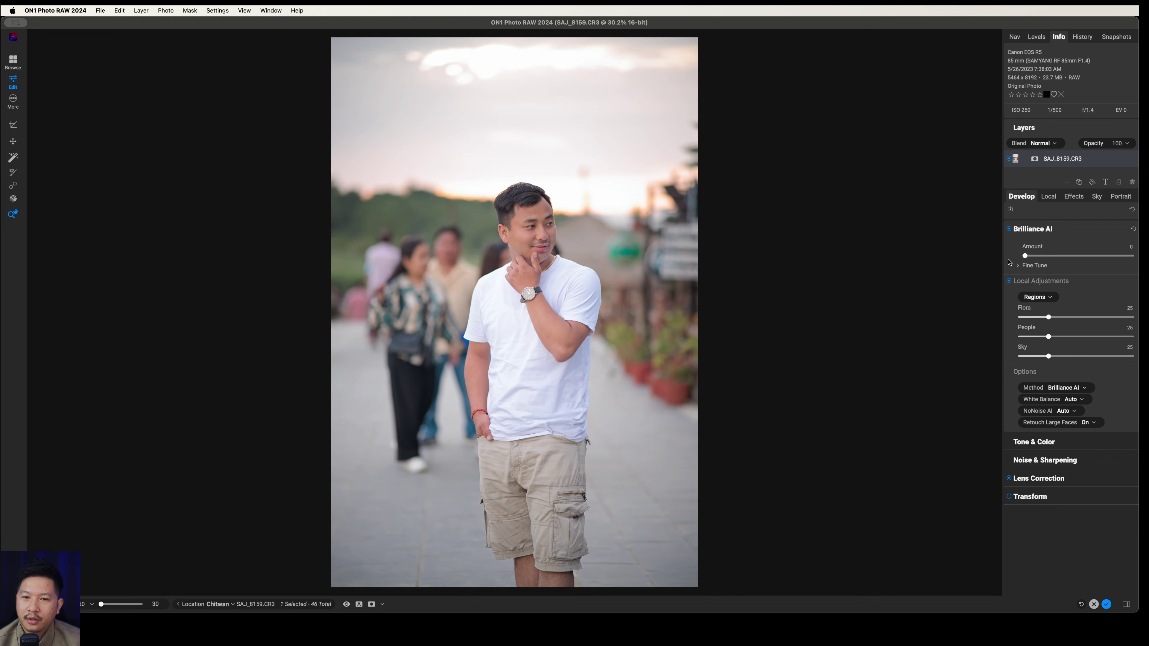
{"action": "left_click_drag", "start_coordinate": [1025, 256], "coordinate": [1047, 257]}
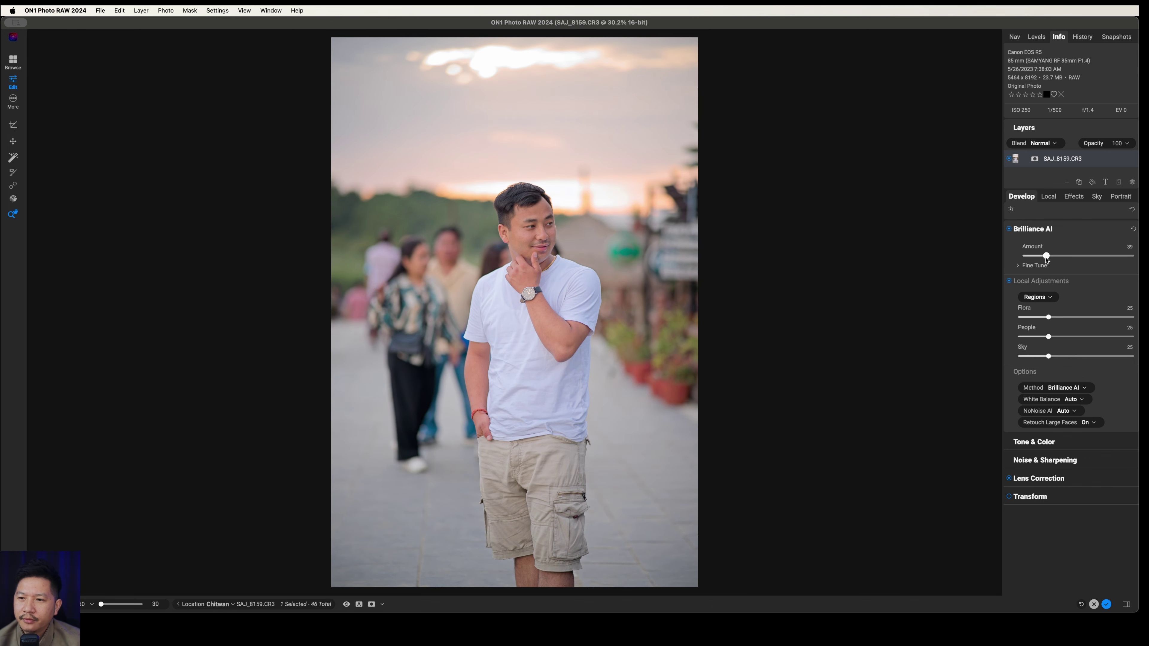
Fine-tune Brilliance AI with a tone amount of 60 and a color amount of 86.
{"action": "left_click", "coordinate": [1019, 267]}
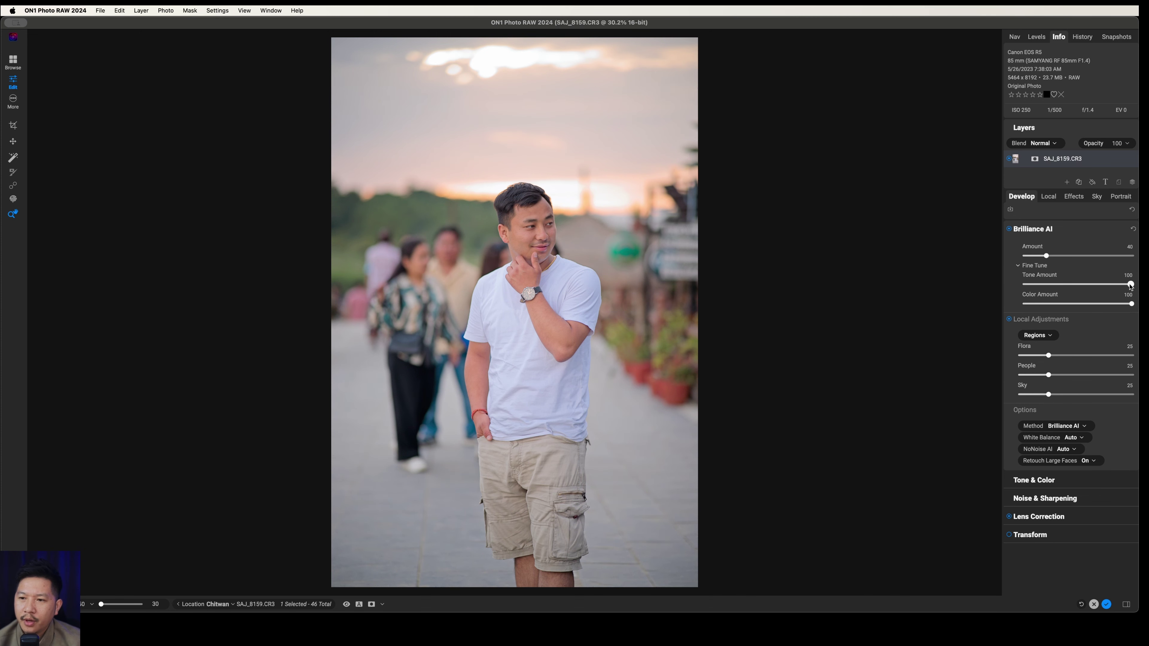
{"action": "mouse_move", "coordinate": [1130, 285]}
{"action": "left_mouse_down"}
{"action": "mouse_move", "coordinate": [1026, 285]}
{"action": "mouse_move", "coordinate": [1133, 284]}
{"action": "left_mouse_up"}
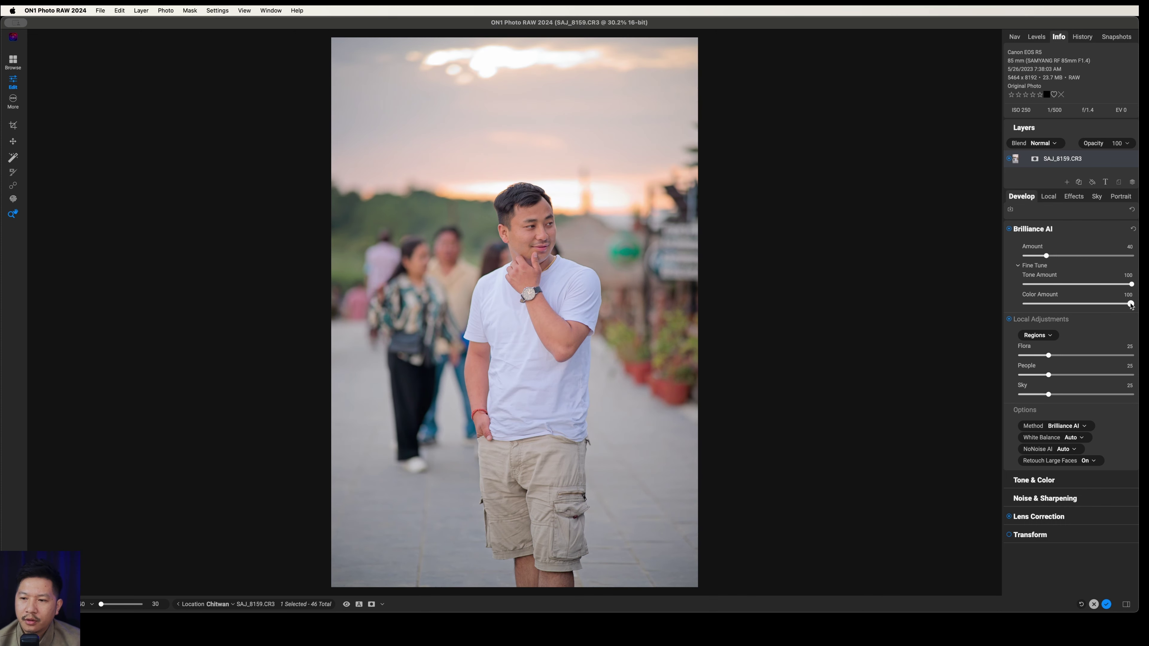
{"action": "left_click_drag", "start_coordinate": [1131, 303], "coordinate": [1088, 290]}
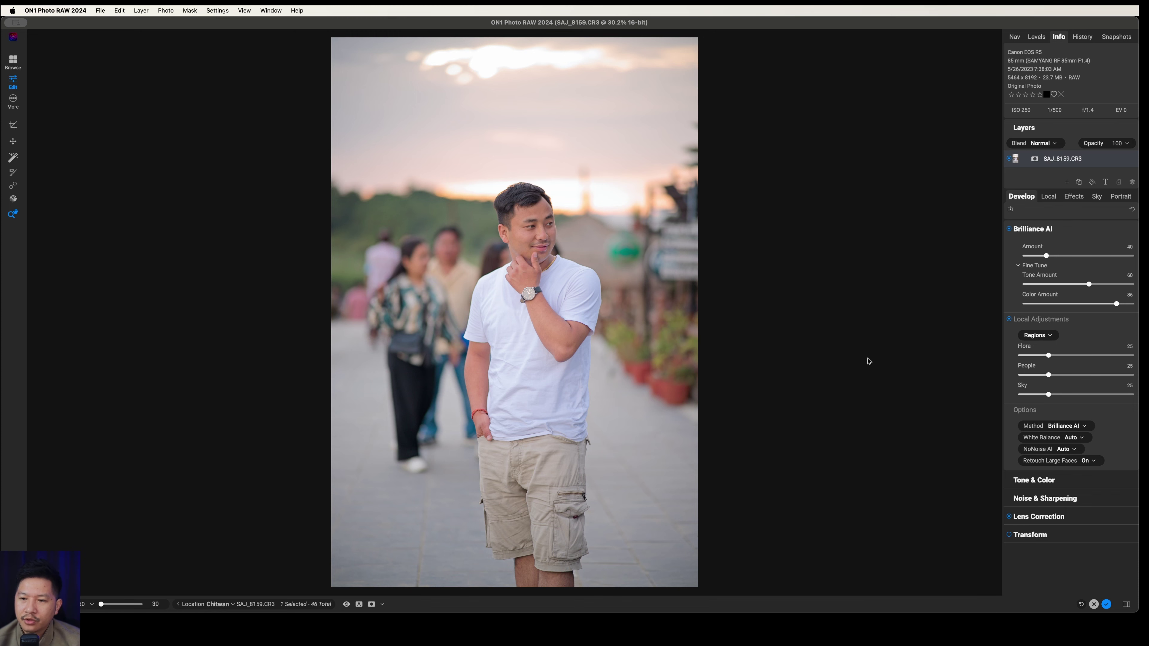
Set the Brilliance AI local adjustments to Flora 5, People 54 and Sky 0, trying Sky at 40 first.
{"action": "mouse_move", "coordinate": [1049, 356]}
{"action": "left_mouse_down"}
{"action": "mouse_move", "coordinate": [1122, 355]}
{"action": "mouse_move", "coordinate": [1026, 362]}
{"action": "left_mouse_up"}
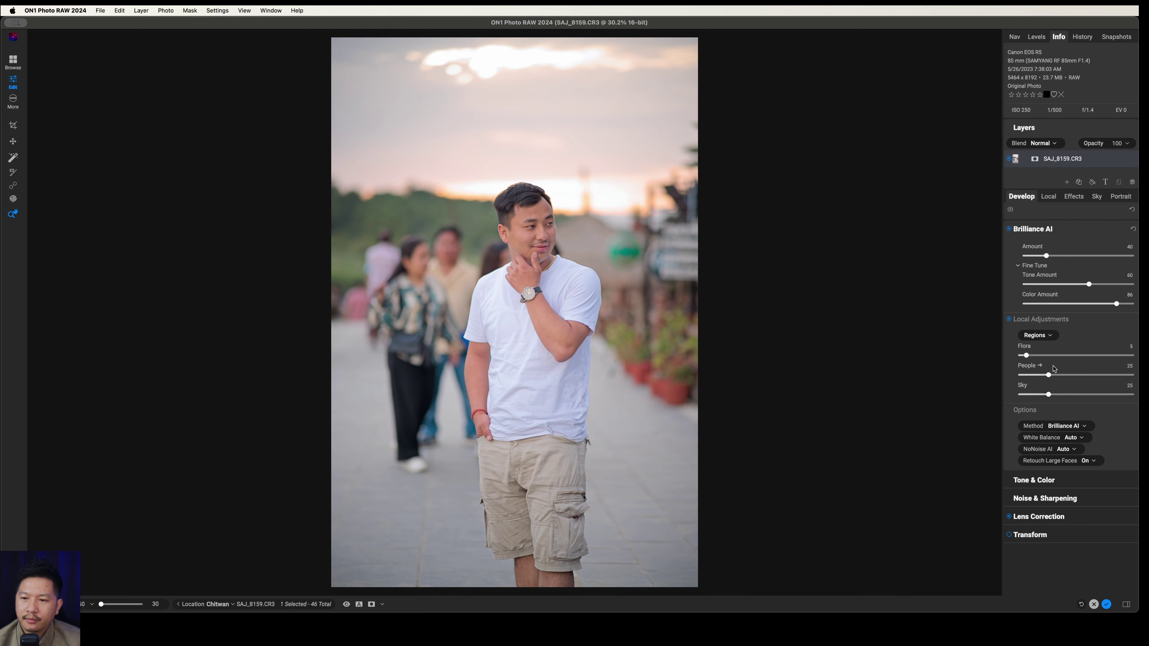
{"action": "left_click_drag", "start_coordinate": [1048, 375], "coordinate": [1071, 371]}
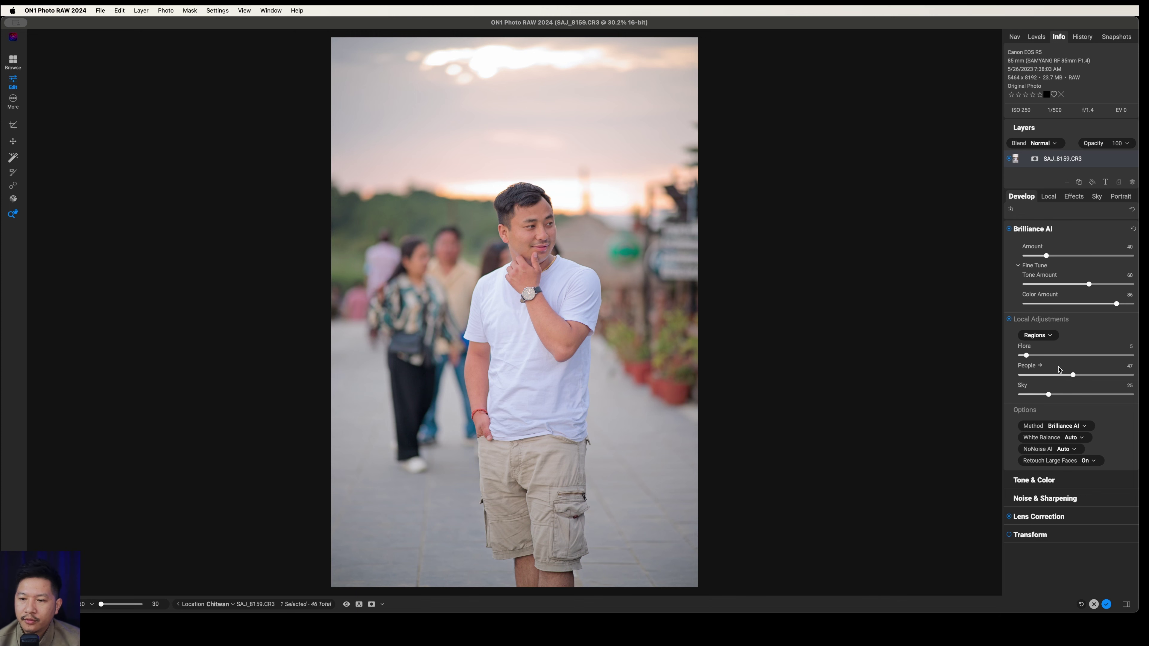
{"action": "mouse_move", "coordinate": [1054, 376]}
{"action": "left_mouse_down"}
{"action": "mouse_move", "coordinate": [1039, 378]}
{"action": "mouse_move", "coordinate": [1071, 373]}
{"action": "left_mouse_up"}
{"action": "mouse_move", "coordinate": [1048, 395]}
{"action": "left_mouse_down"}
{"action": "mouse_move", "coordinate": [1026, 395]}
{"action": "mouse_move", "coordinate": [1090, 395]}
{"action": "mouse_move", "coordinate": [1025, 397]}
{"action": "mouse_move", "coordinate": [1065, 396]}
{"action": "left_mouse_up"}
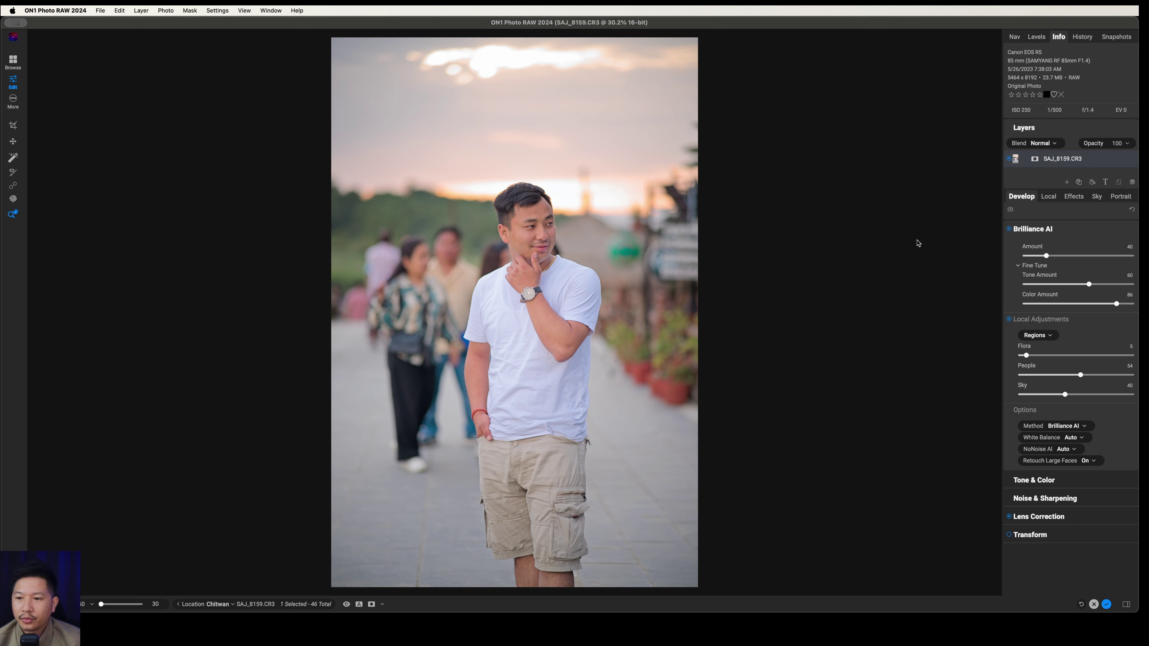
{"action": "left_click_drag", "start_coordinate": [1068, 393], "coordinate": [1014, 397]}
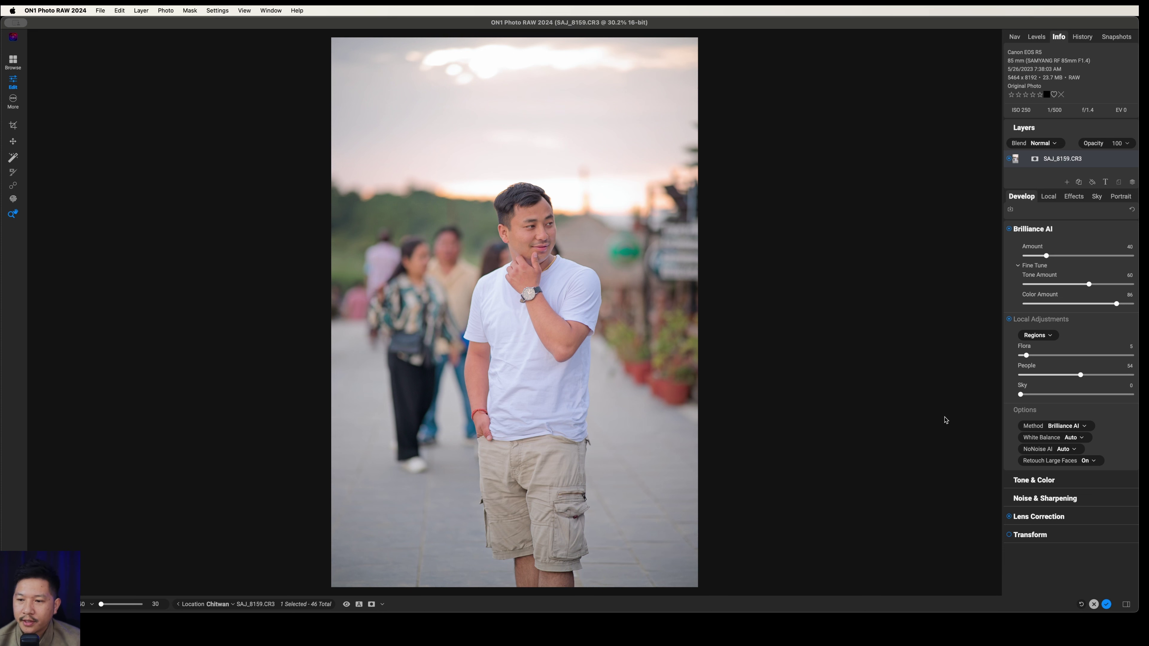
Open the detailed local adjustment for the People region and set exposure to 0.35, contrast to 3 and highlights to -30.
{"action": "left_click", "coordinate": [1039, 230]}
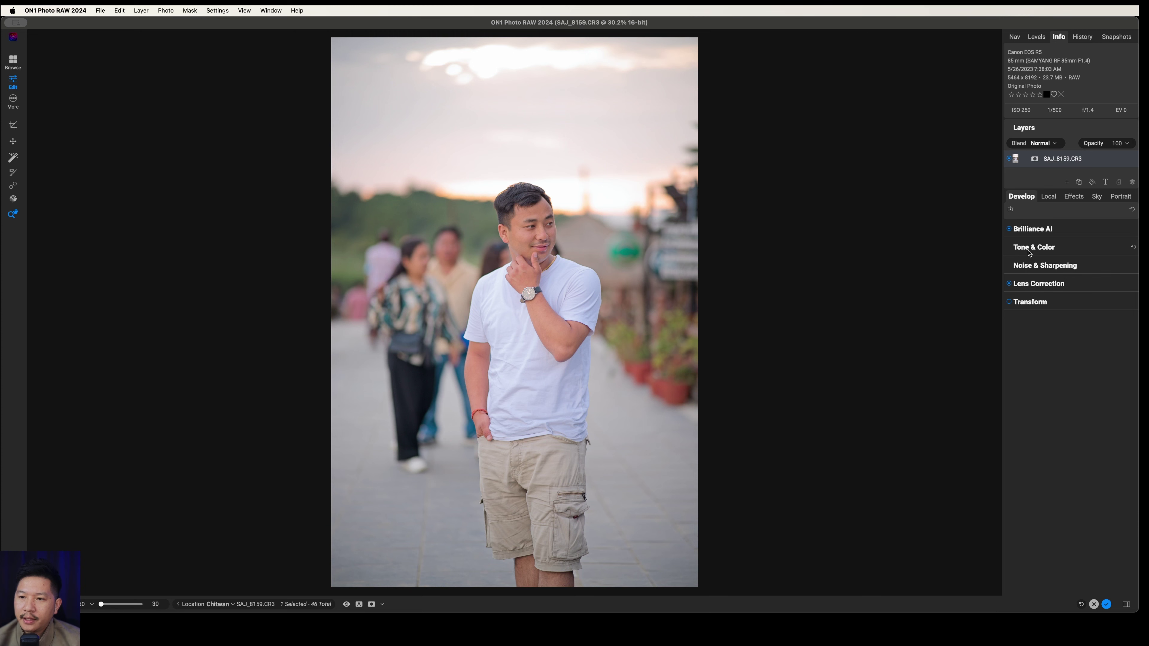
{"action": "left_click", "coordinate": [1026, 230]}
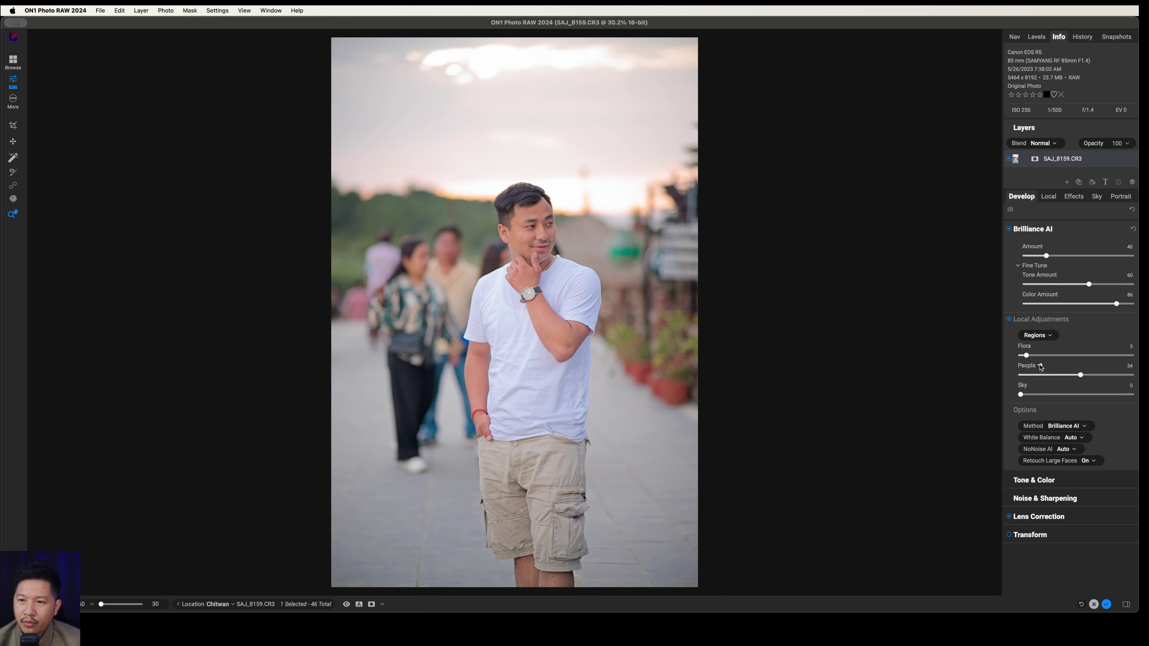
{"action": "left_click", "coordinate": [1040, 366]}
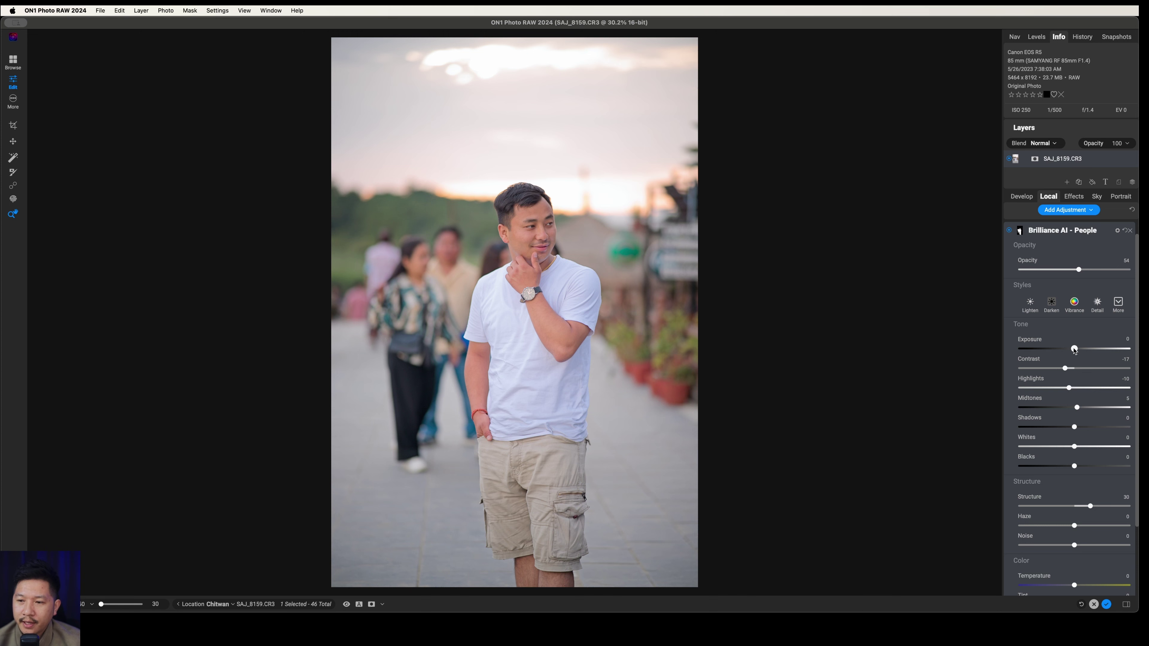
{"action": "left_click_drag", "start_coordinate": [1075, 349], "coordinate": [1078, 350]}
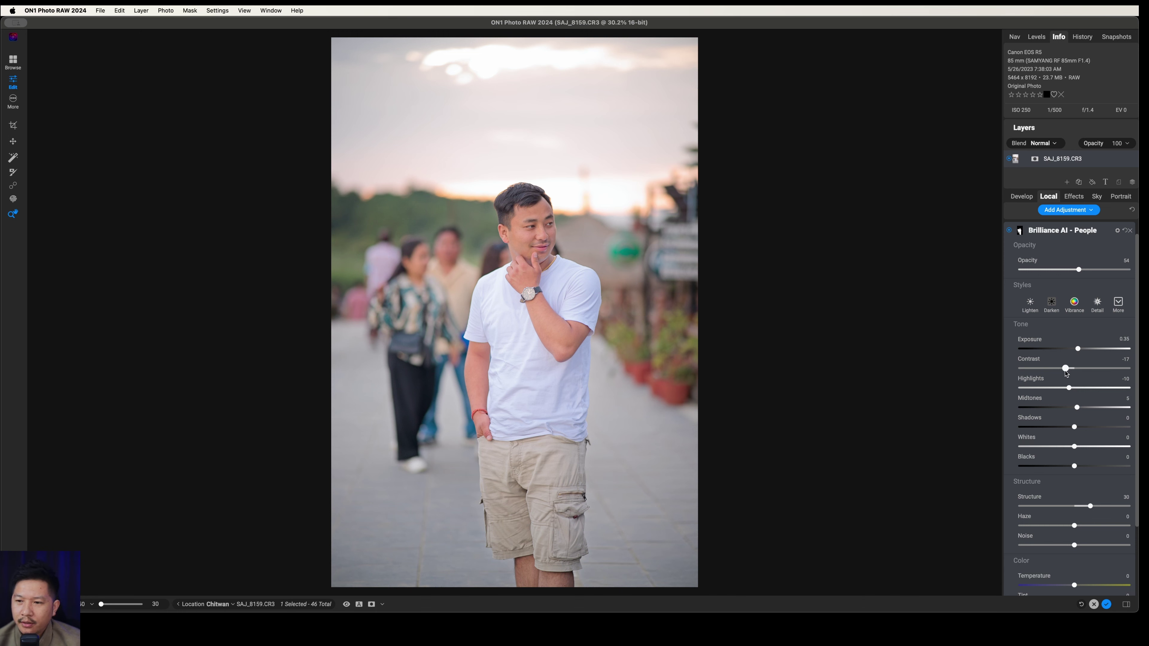
{"action": "mouse_move", "coordinate": [1066, 370]}
{"action": "left_mouse_down"}
{"action": "mouse_move", "coordinate": [1077, 371]}
{"action": "mouse_move", "coordinate": [1059, 389]}
{"action": "left_mouse_up"}
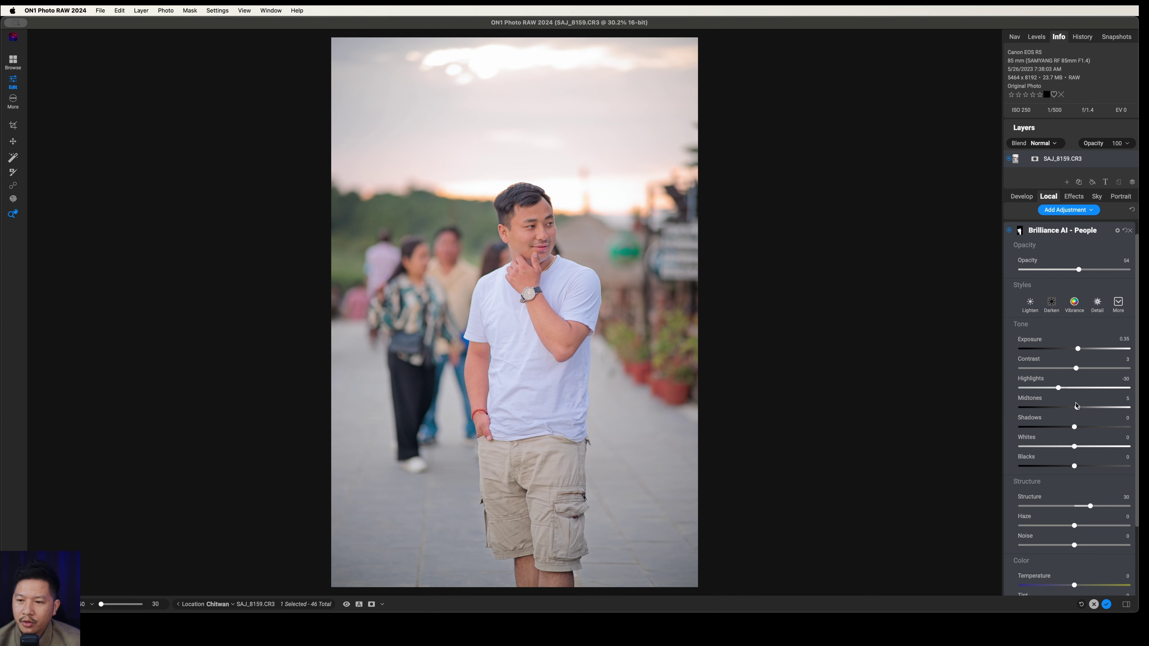
Set the People adjustment's midtones to 19, shadows to 4, whites to 4 and blacks to -7.
{"action": "left_click_drag", "start_coordinate": [1077, 408], "coordinate": [1084, 408]}
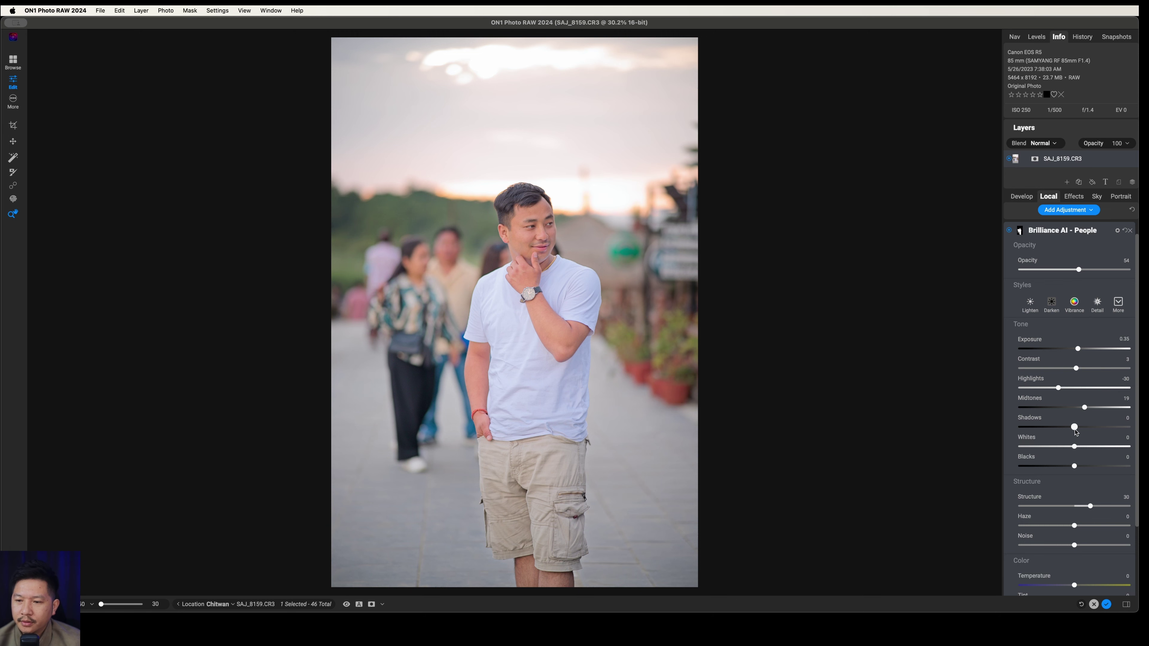
{"action": "left_click_drag", "start_coordinate": [1074, 427], "coordinate": [1074, 429]}
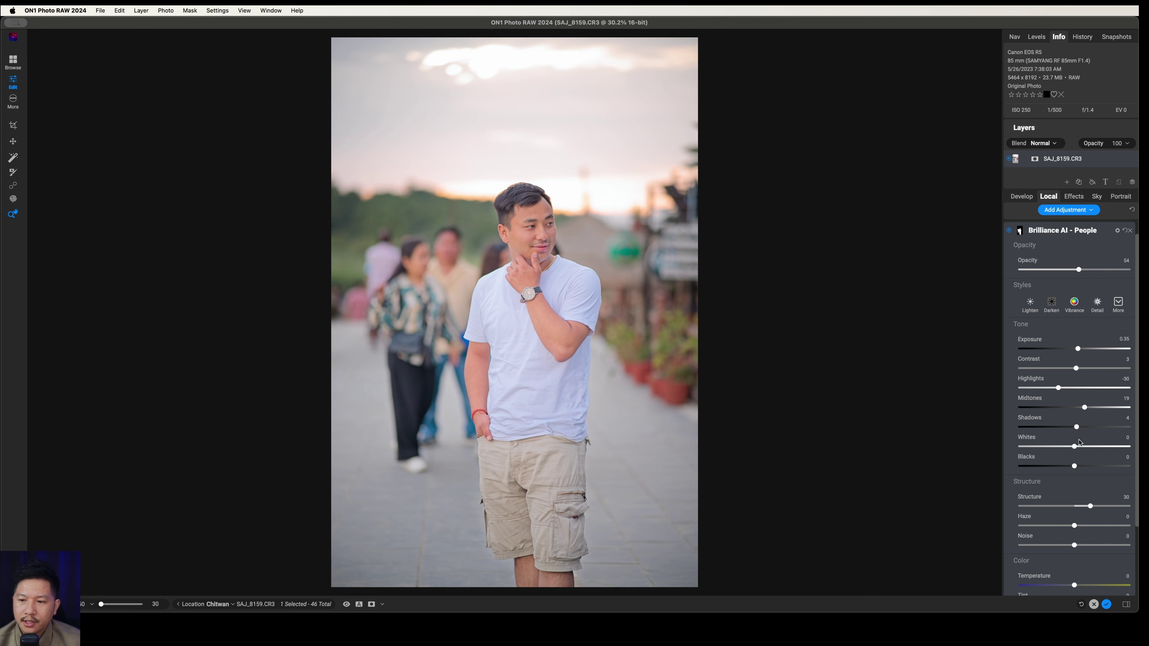
{"action": "left_click_drag", "start_coordinate": [1075, 467], "coordinate": [1078, 447]}
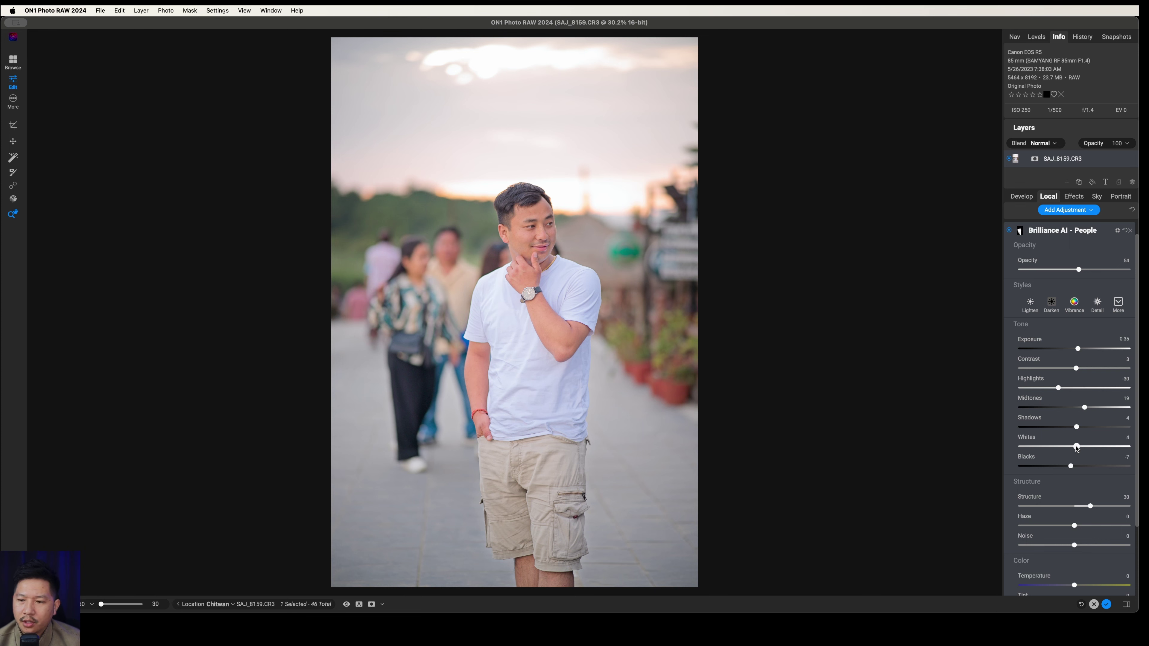
Set the People adjustment's vibrance to 15 and temperature to -8, and inspect the face up close.
{"action": "scroll", "coordinate": [1104, 472], "scroll_direction": "down", "scroll_amount": 3}
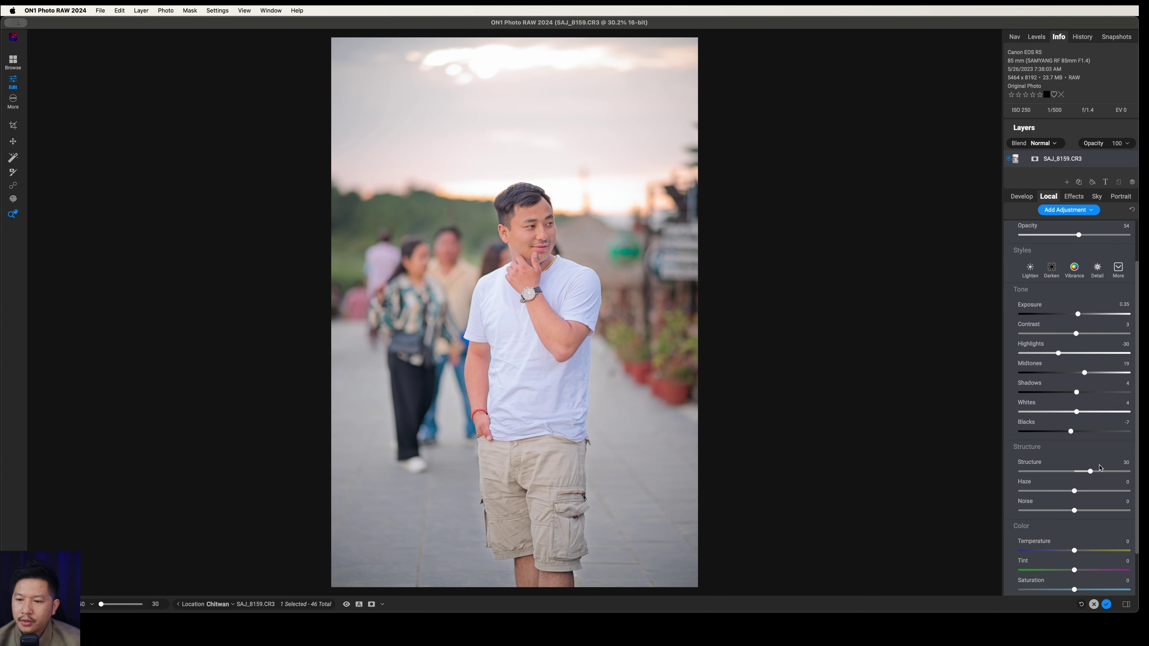
{"action": "scroll", "coordinate": [1104, 472], "scroll_direction": "down", "scroll_amount": 3}
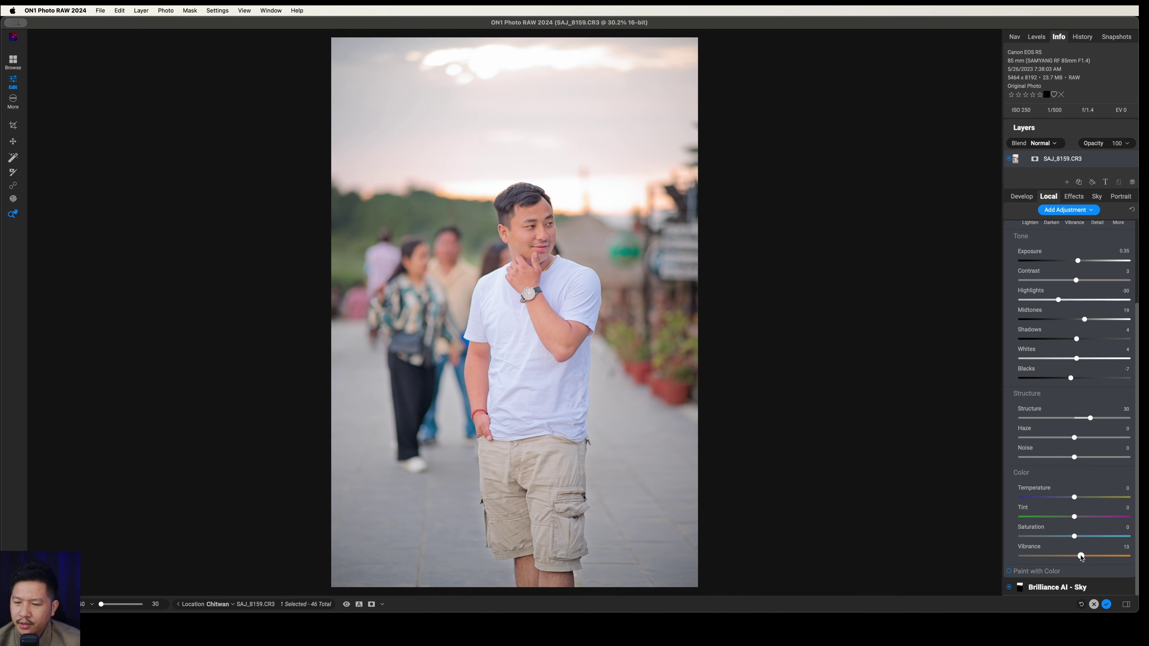
{"action": "left_click_drag", "start_coordinate": [1080, 556], "coordinate": [1082, 556]}
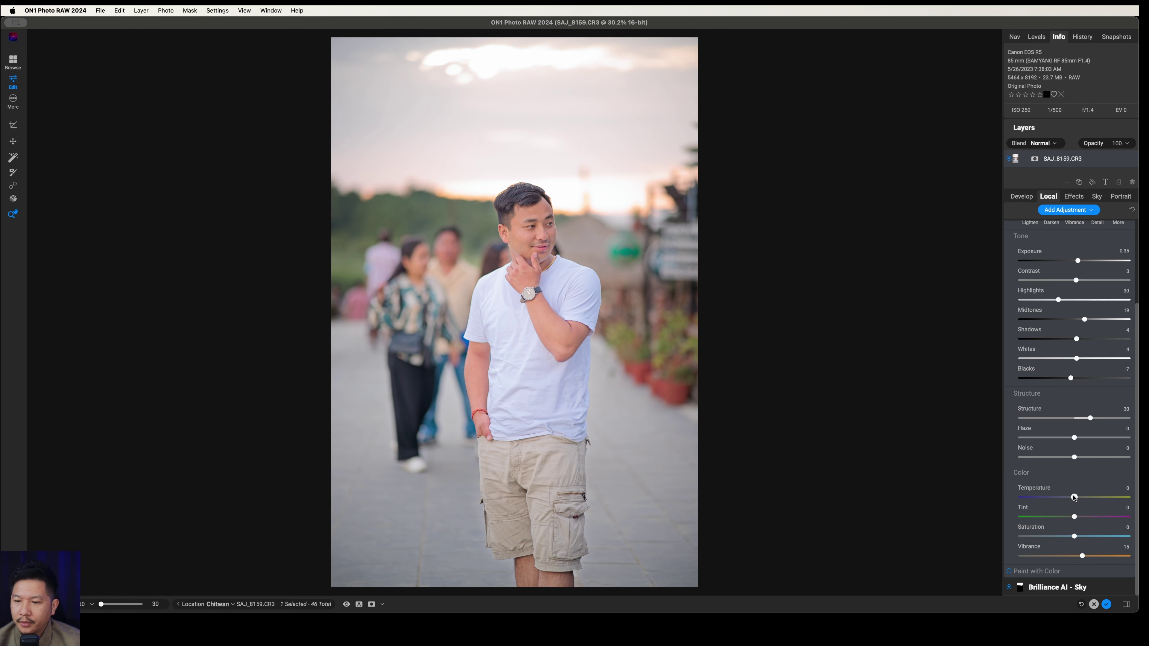
{"action": "left_click_drag", "start_coordinate": [1073, 499], "coordinate": [1068, 499]}
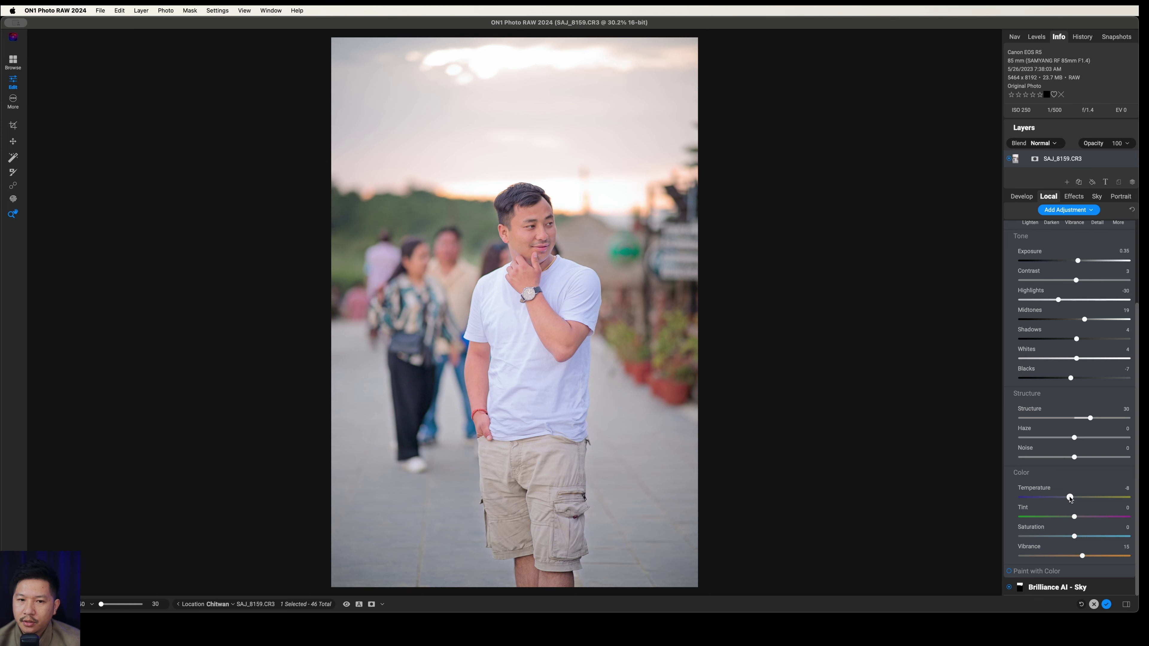
{"action": "left_click", "coordinate": [536, 243]}
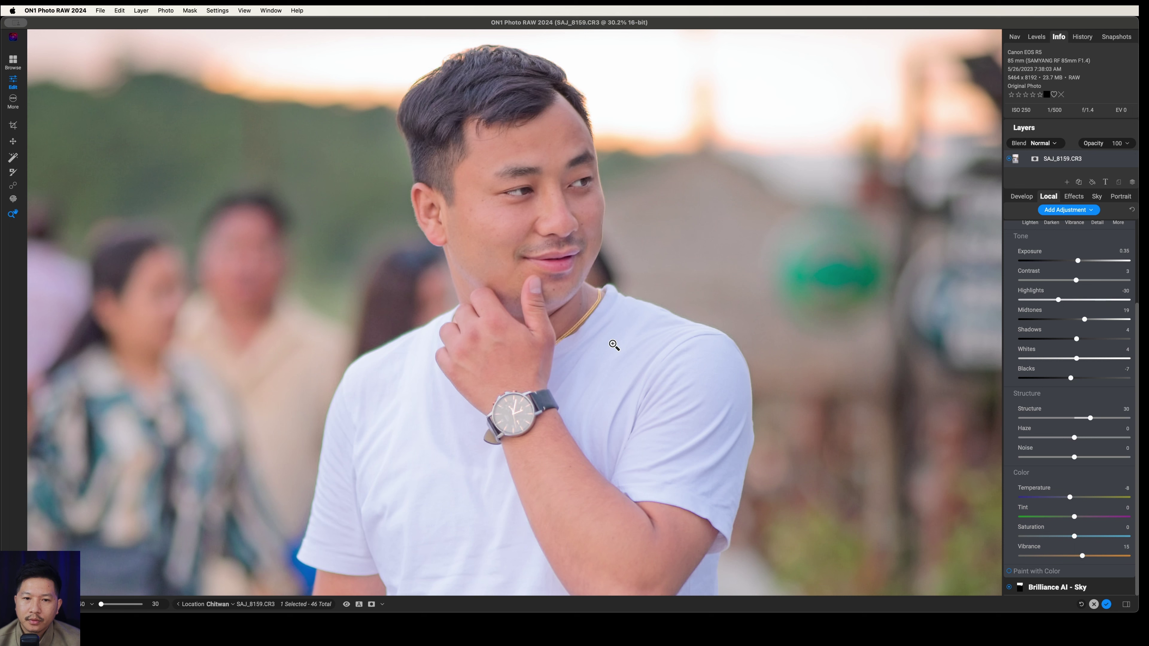
Replace the photo's sky using the Sunset style of Sky Swap AI.
{"action": "left_click", "coordinate": [572, 286]}
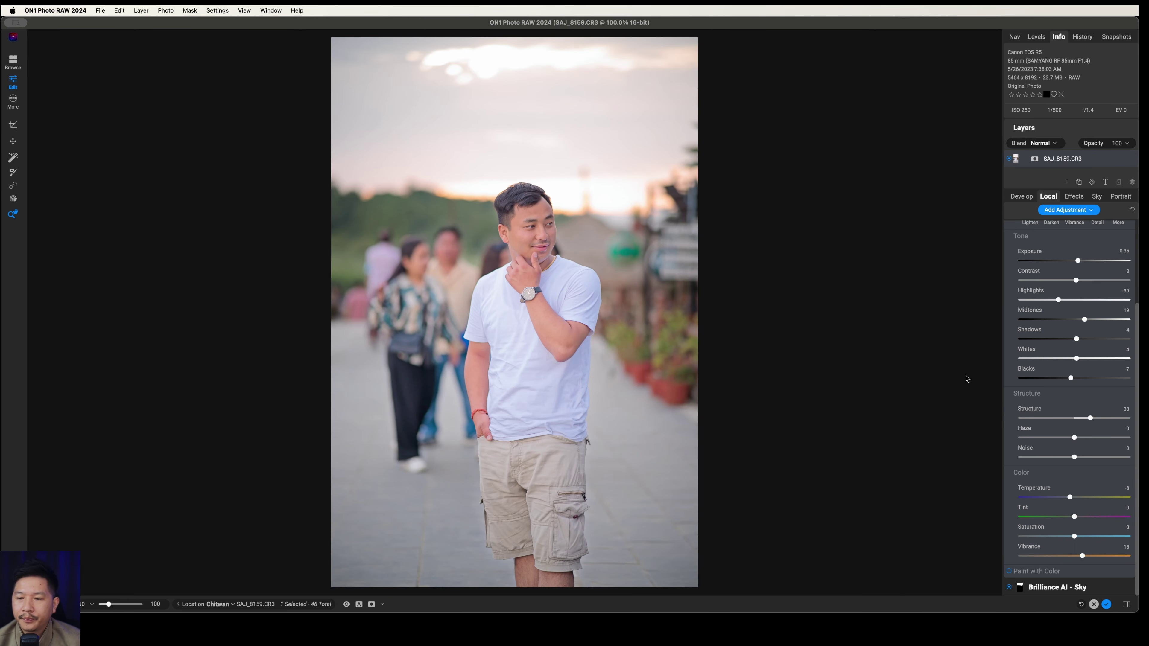
{"action": "scroll", "coordinate": [1081, 297], "scroll_direction": "up", "scroll_amount": 5}
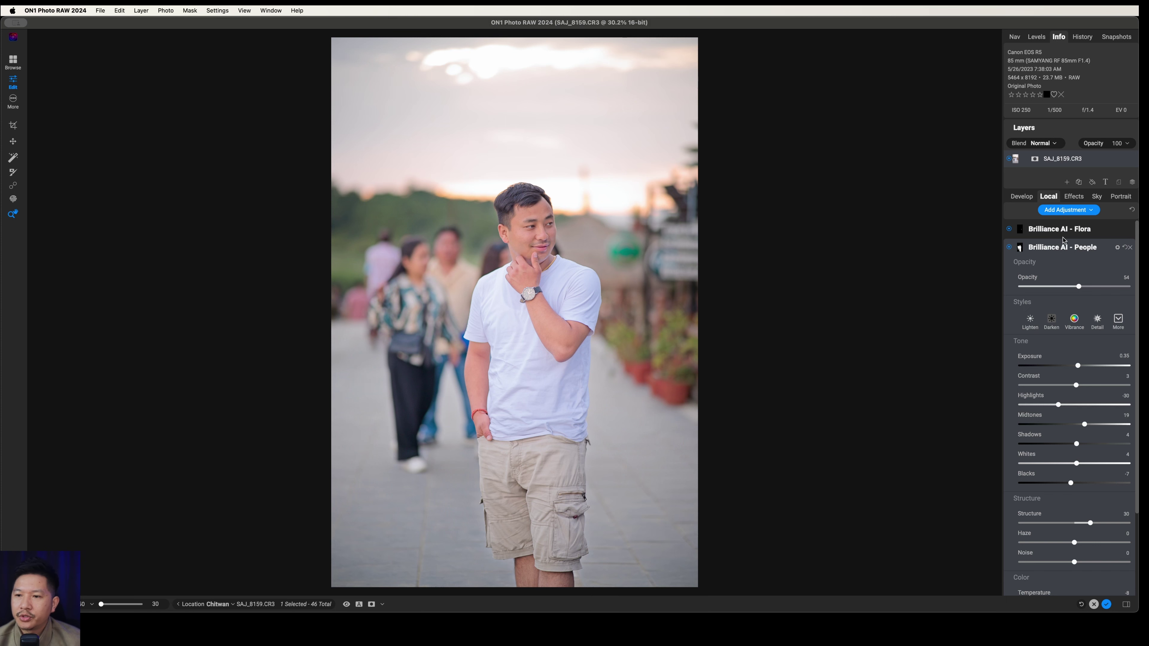
{"action": "left_click", "coordinate": [1097, 197]}
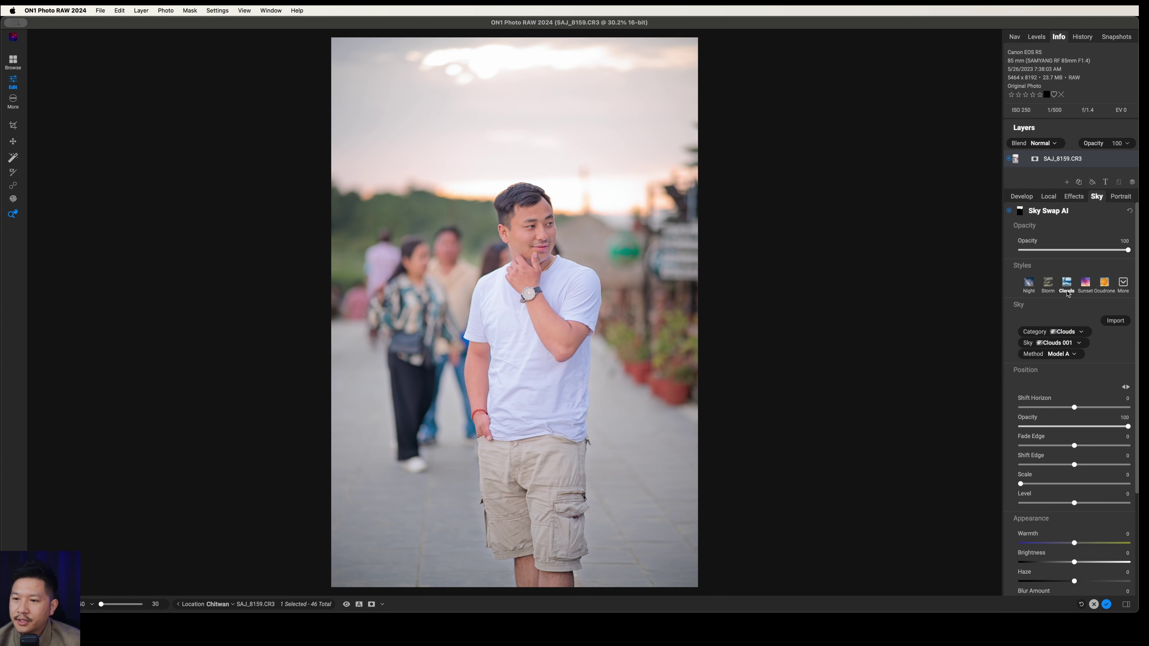
{"action": "left_click", "coordinate": [1086, 291]}
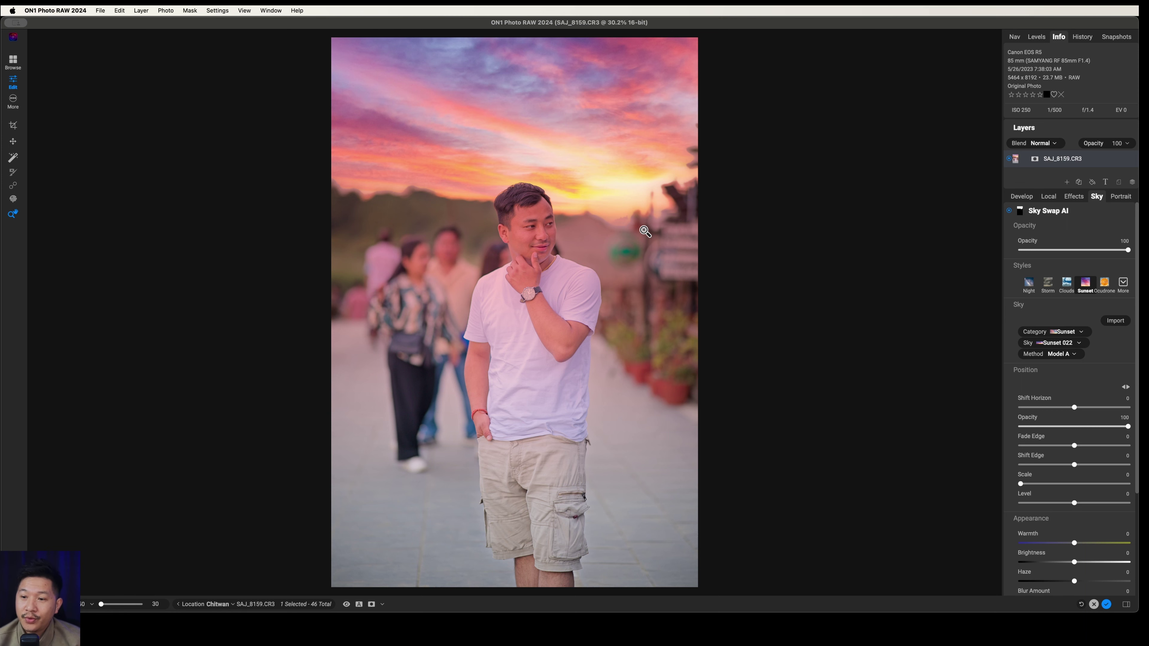
Preview the other sunset skies and choose Sunset 001 as the replacement sky.
{"action": "left_click", "coordinate": [1075, 372]}
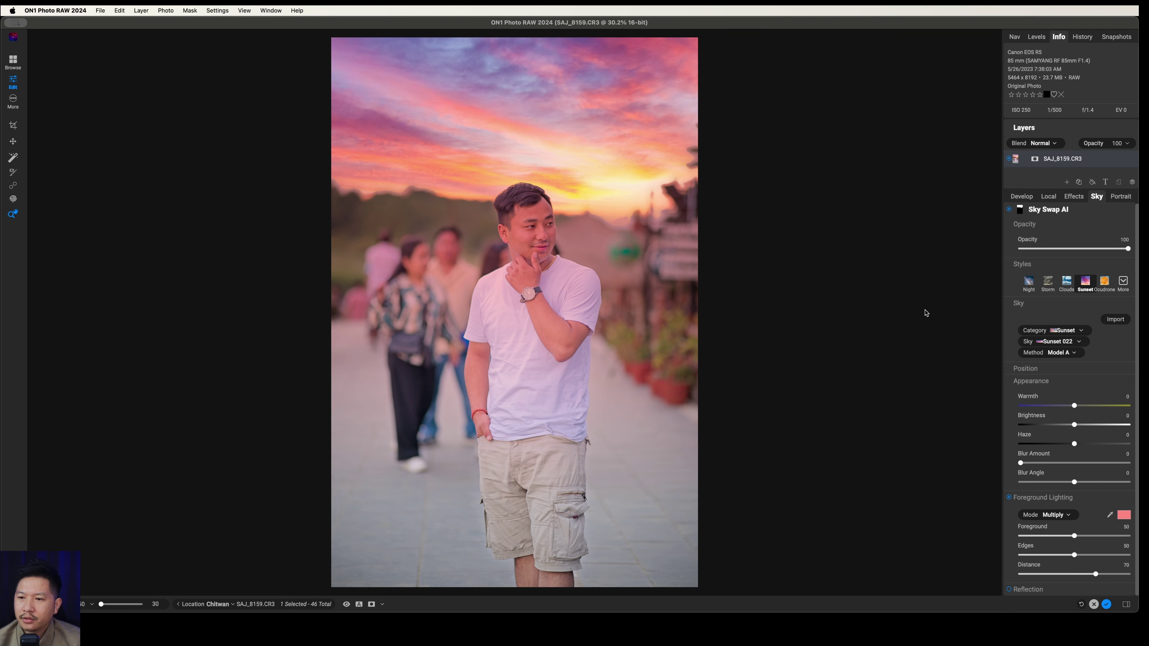
{"action": "left_click", "coordinate": [1045, 341]}
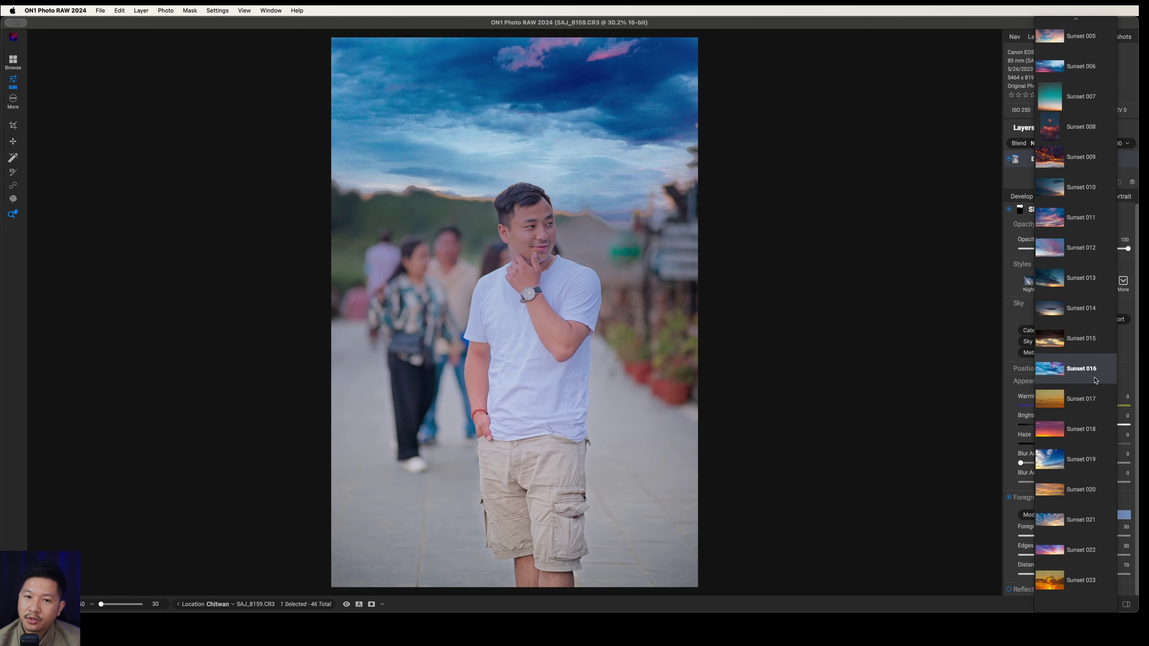
{"action": "scroll", "coordinate": [1083, 514], "scroll_direction": "up", "scroll_amount": 4}
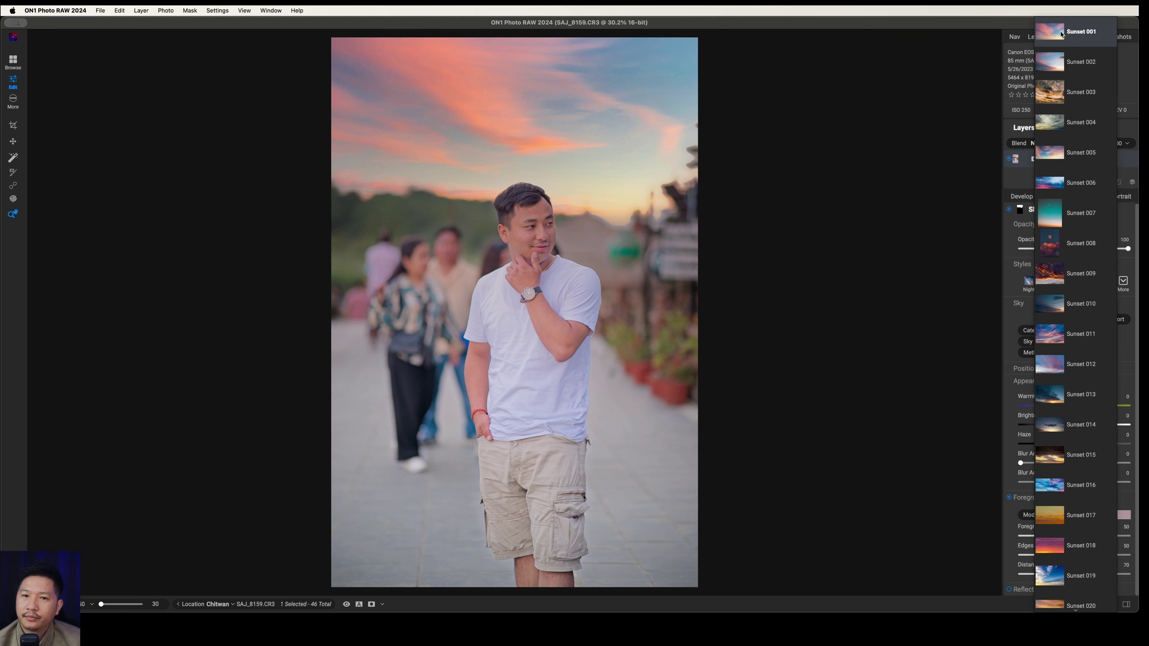
{"action": "left_click", "coordinate": [1060, 34]}
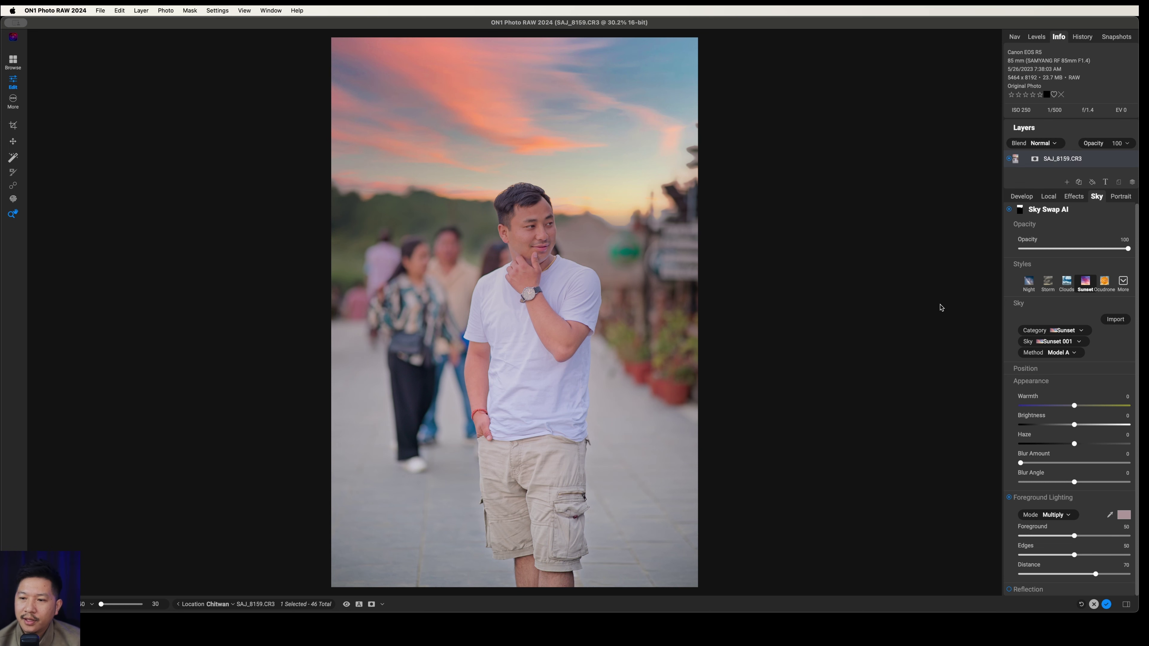
Set the replacement sky's horizon shift to -3 and keep its position opacity at 100.
{"action": "left_click", "coordinate": [1027, 369]}
{"action": "scroll", "coordinate": [1068, 381], "scroll_direction": "down", "scroll_amount": 2}
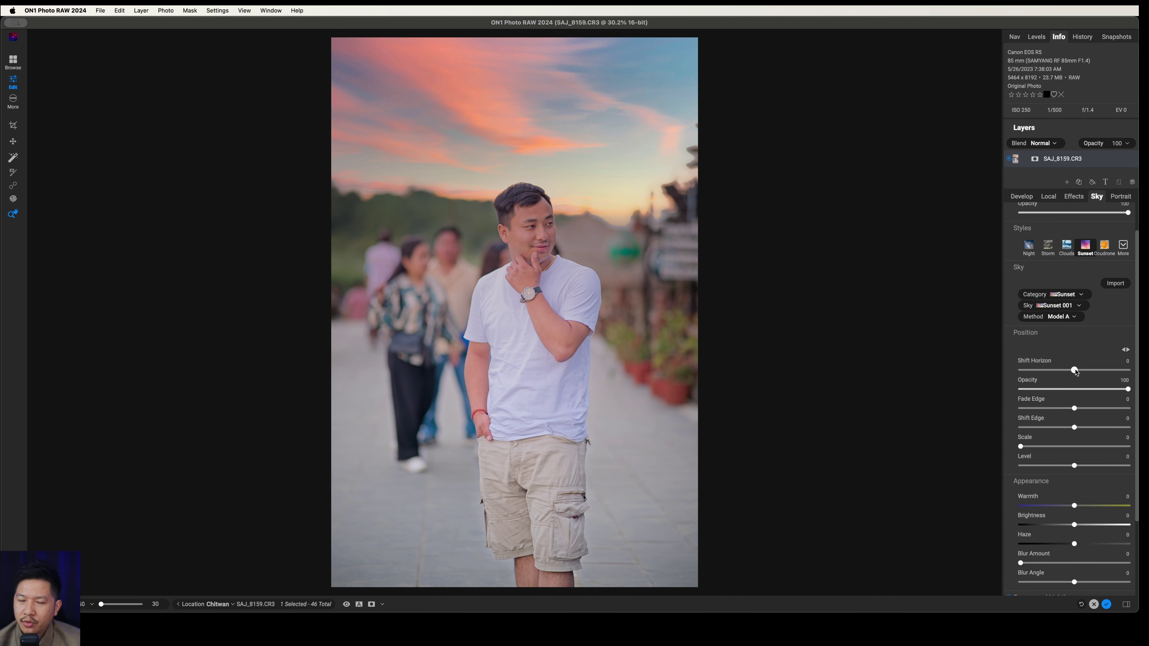
{"action": "mouse_move", "coordinate": [1076, 371]}
{"action": "left_mouse_down"}
{"action": "mouse_move", "coordinate": [1089, 370]}
{"action": "mouse_move", "coordinate": [1079, 370]}
{"action": "left_mouse_up"}
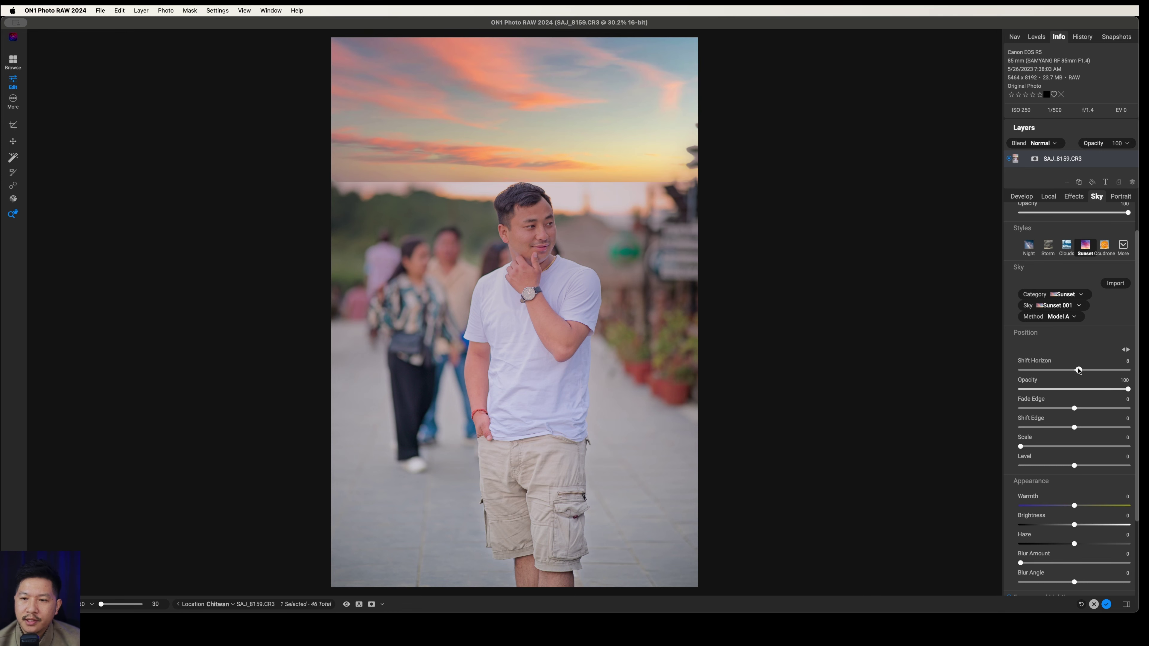
{"action": "left_click_drag", "start_coordinate": [1078, 370], "coordinate": [1073, 371]}
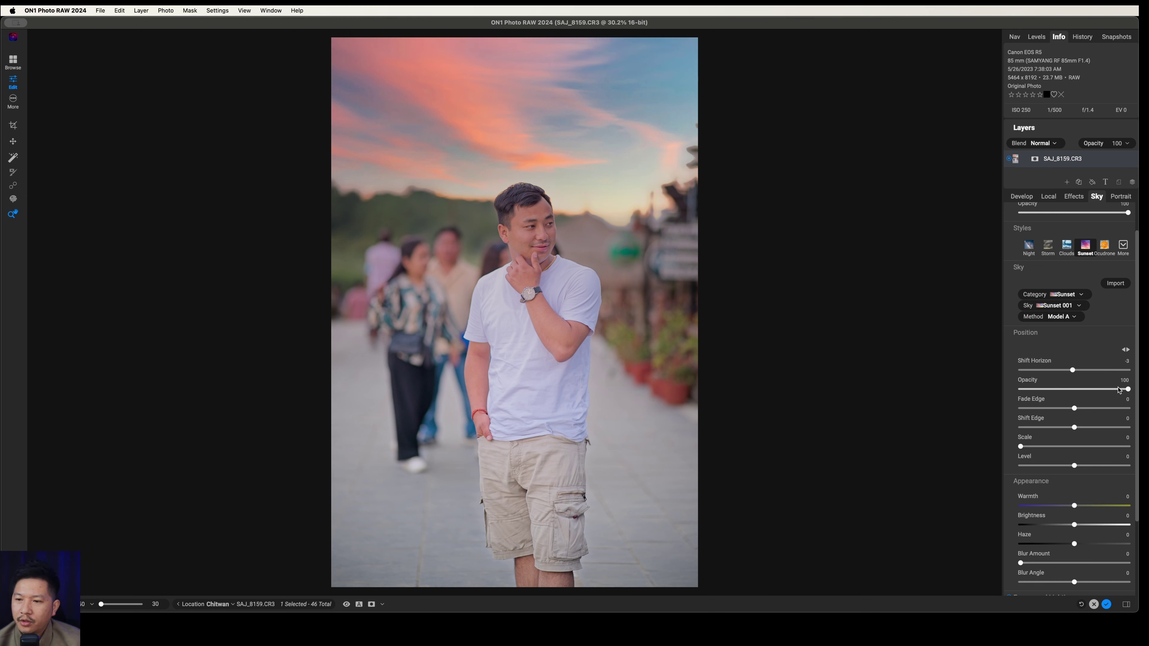
{"action": "mouse_move", "coordinate": [1126, 390]}
{"action": "left_mouse_down"}
{"action": "mouse_move", "coordinate": [1032, 393]}
{"action": "mouse_move", "coordinate": [1133, 392]}
{"action": "left_mouse_up"}
Set the replacement sky's fade edge to 16, shift edge to 19 and scale to 16.
{"action": "left_click_drag", "start_coordinate": [1074, 409], "coordinate": [1003, 412]}
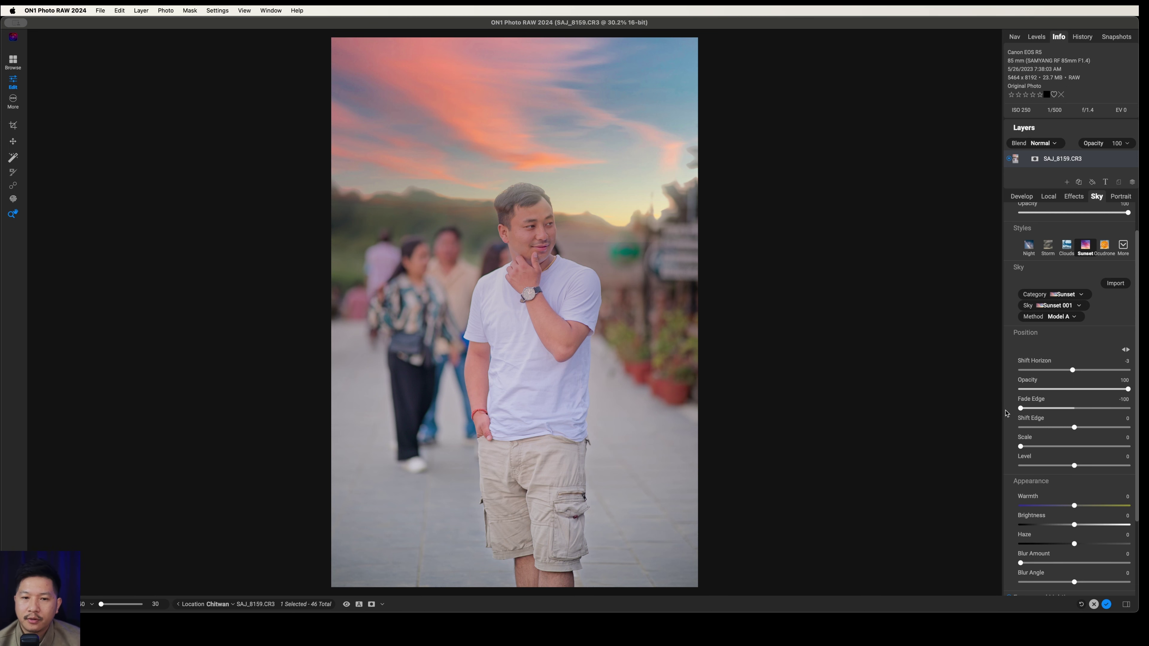
{"action": "left_click_drag", "start_coordinate": [1017, 413], "coordinate": [1081, 411]}
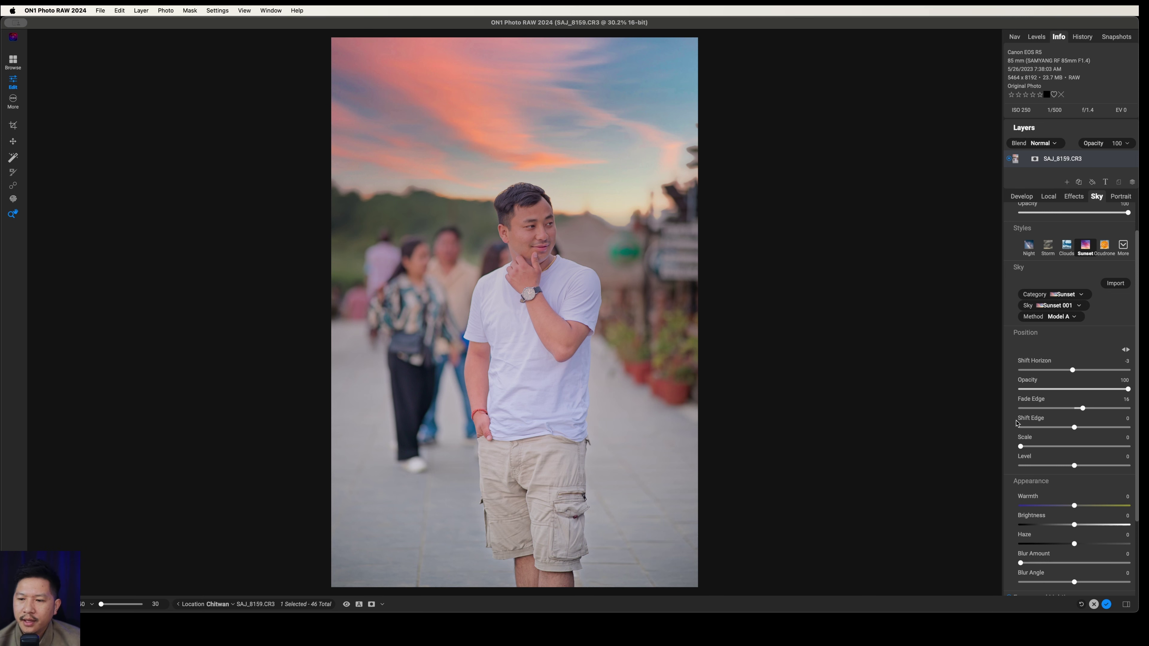
{"action": "left_click_drag", "start_coordinate": [1070, 427], "coordinate": [1088, 408]}
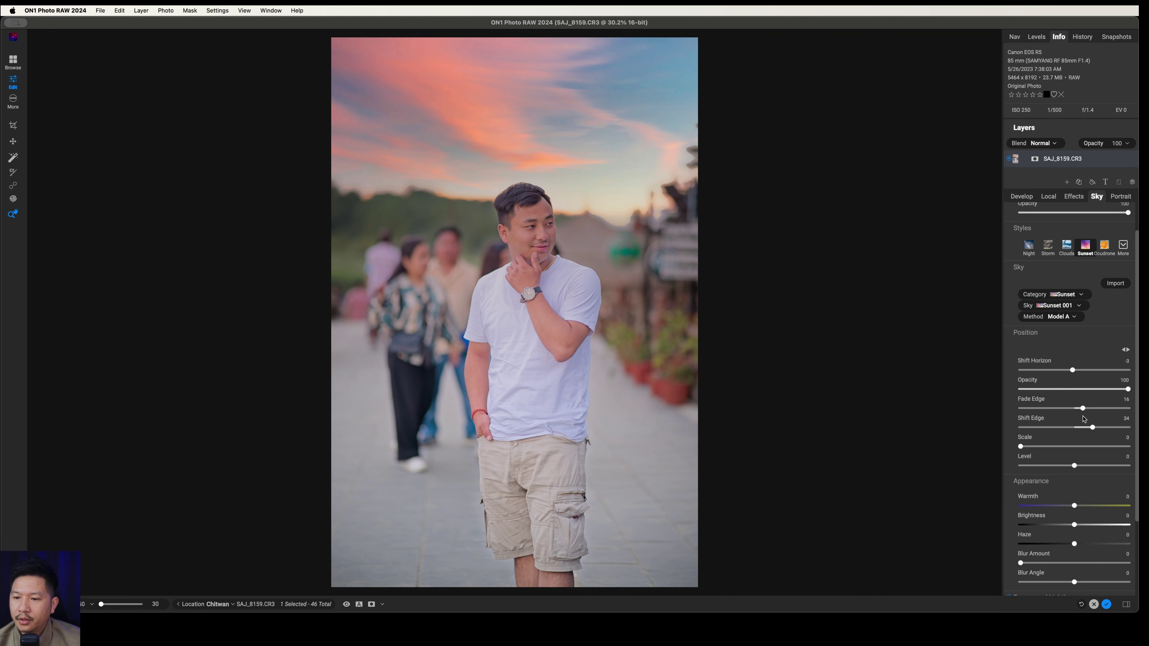
{"action": "mouse_move", "coordinate": [1068, 432]}
{"action": "left_mouse_down"}
{"action": "mouse_move", "coordinate": [1058, 428]}
{"action": "mouse_move", "coordinate": [1089, 425]}
{"action": "left_mouse_up"}
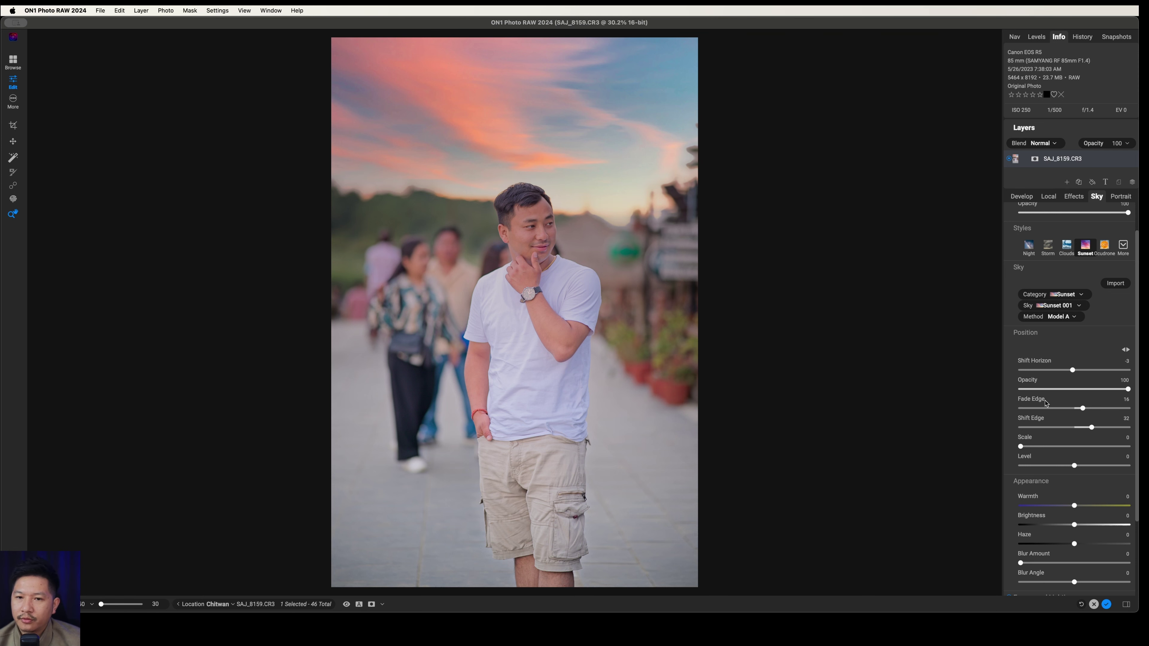
{"action": "mouse_move", "coordinate": [1091, 428]}
{"action": "left_mouse_down"}
{"action": "mouse_move", "coordinate": [1109, 426]}
{"action": "mouse_move", "coordinate": [1068, 428]}
{"action": "mouse_move", "coordinate": [1083, 427]}
{"action": "left_mouse_up"}
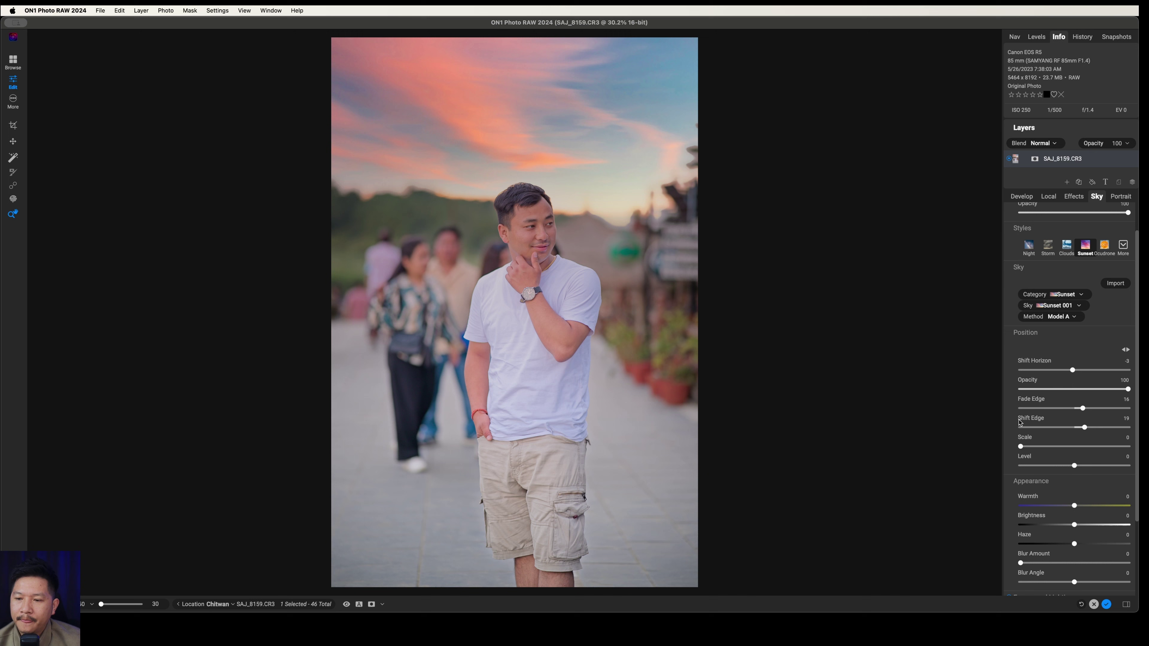
{"action": "left_click_drag", "start_coordinate": [1021, 447], "coordinate": [1039, 447]}
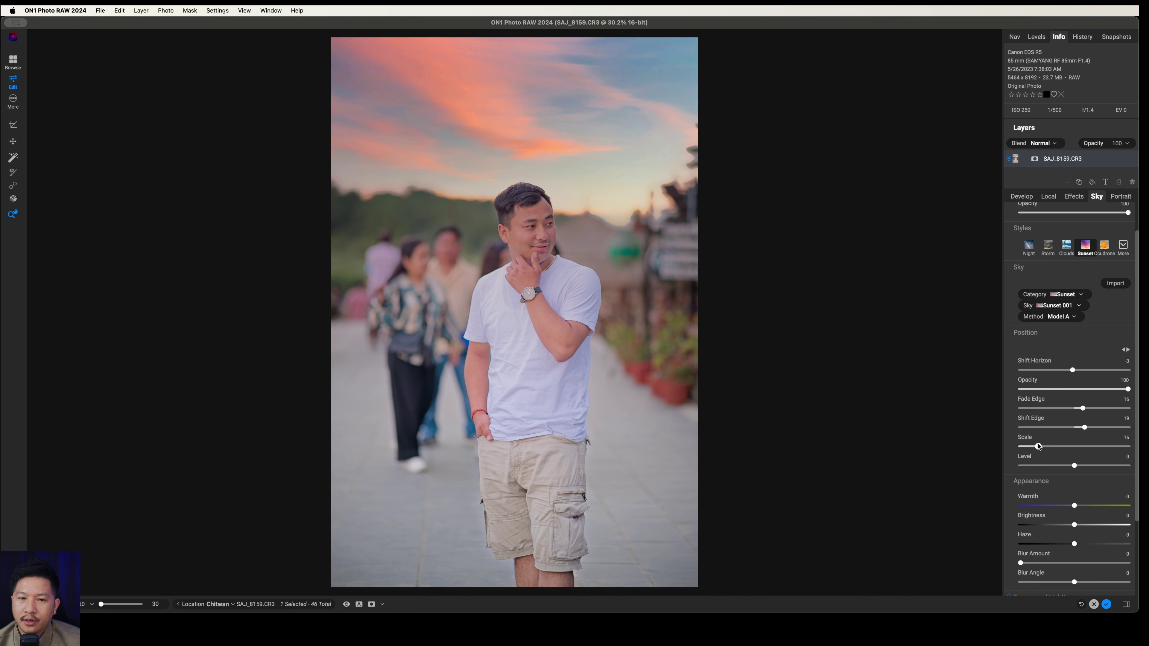
Set the replacement sky's warmth to -46, brightness to 36 and haze to 15.
{"action": "scroll", "coordinate": [1069, 467], "scroll_direction": "down", "scroll_amount": 4}
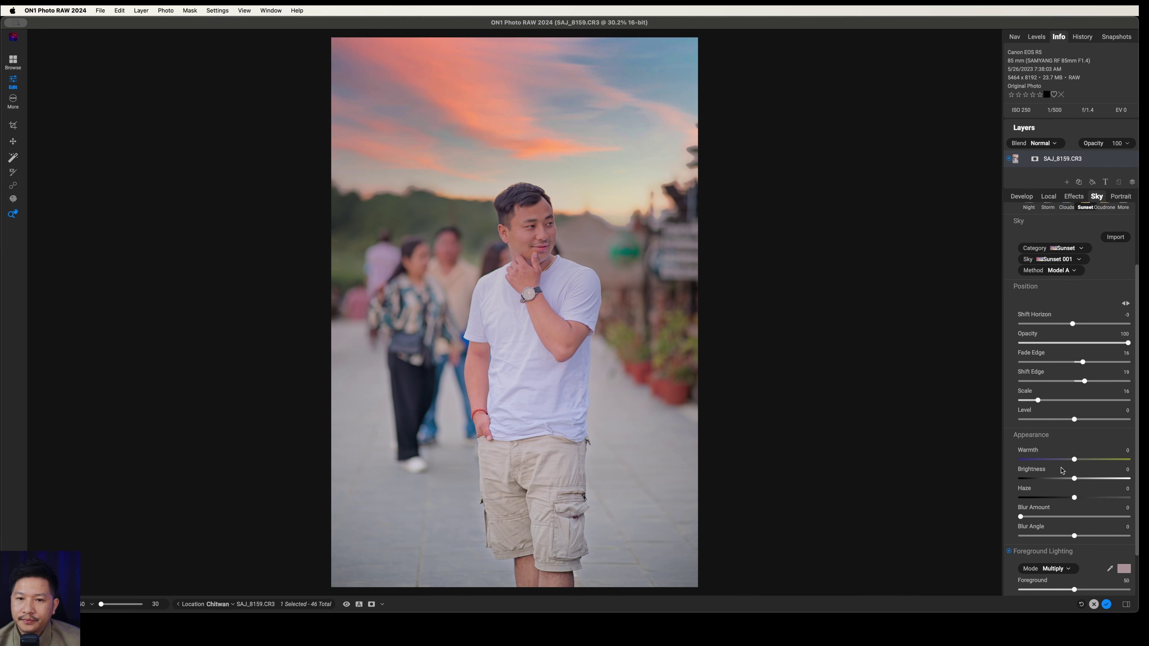
{"action": "left_click_drag", "start_coordinate": [1074, 460], "coordinate": [1037, 464]}
{"action": "scroll", "coordinate": [1036, 461], "scroll_direction": "down", "scroll_amount": 2}
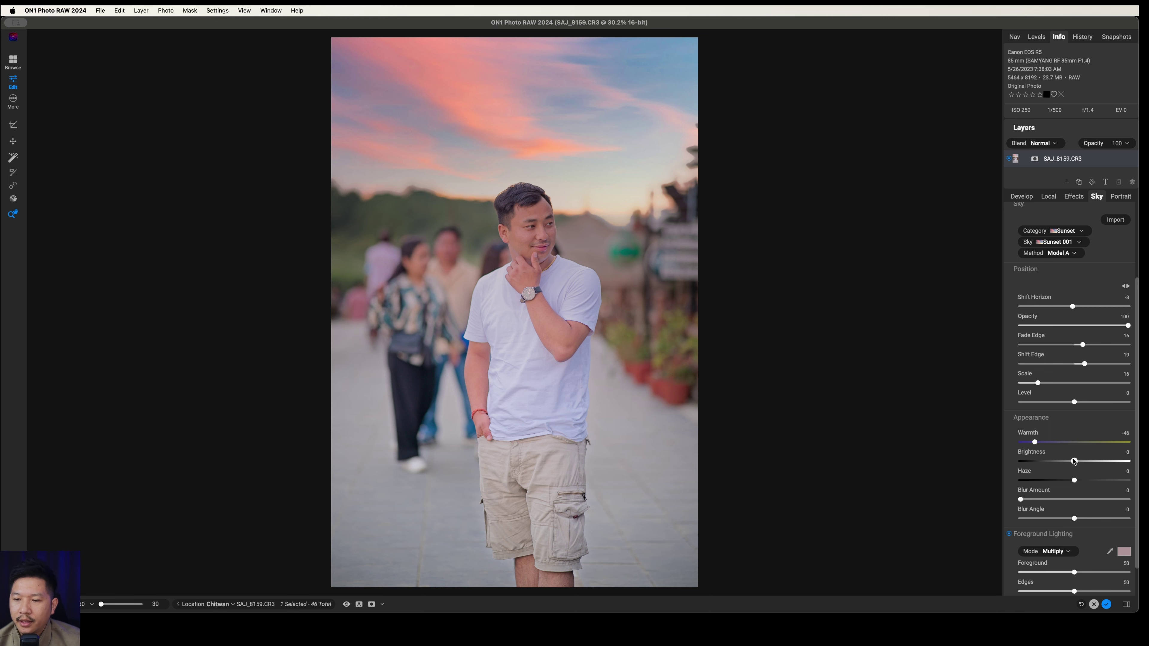
{"action": "left_click_drag", "start_coordinate": [1074, 461], "coordinate": [1113, 461]}
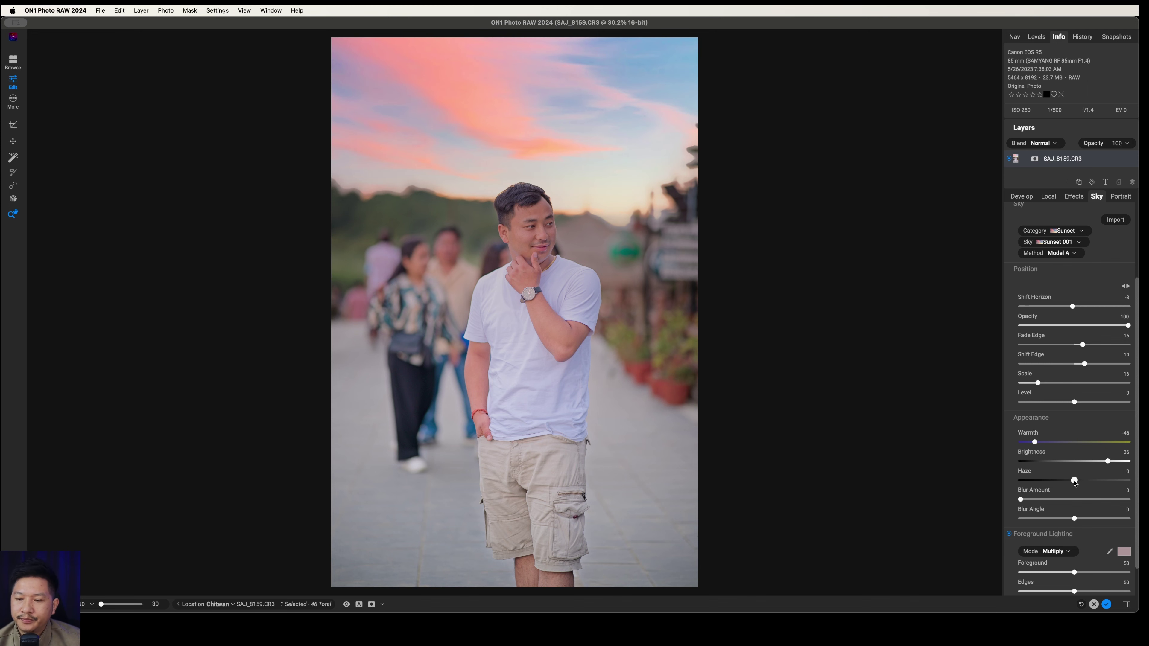
{"action": "mouse_move", "coordinate": [1074, 481]}
{"action": "left_mouse_down"}
{"action": "mouse_move", "coordinate": [1047, 483]}
{"action": "mouse_move", "coordinate": [1081, 484]}
{"action": "left_mouse_up"}
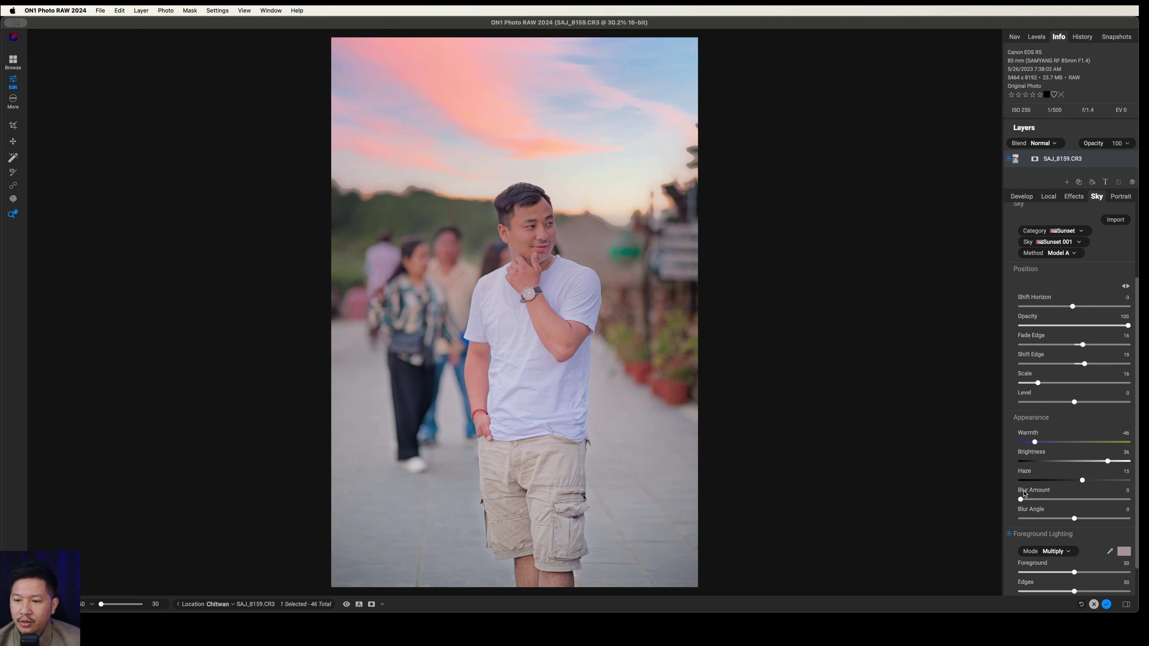
Blur the replacement sky with a blur amount of 55 and a blur angle of -59.
{"action": "left_click_drag", "start_coordinate": [1023, 500], "coordinate": [1061, 498]}
{"action": "mouse_move", "coordinate": [1075, 521]}
{"action": "left_mouse_down"}
{"action": "mouse_move", "coordinate": [1041, 521]}
{"action": "mouse_move", "coordinate": [1124, 524]}
{"action": "mouse_move", "coordinate": [1054, 526]}
{"action": "left_mouse_up"}
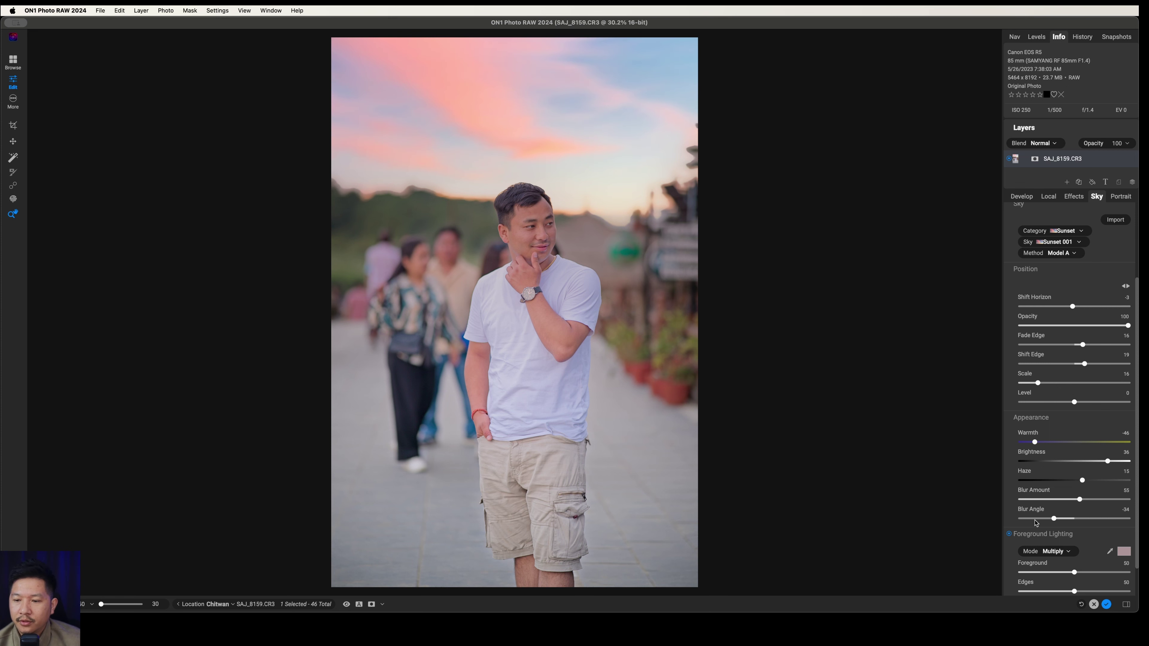
{"action": "mouse_move", "coordinate": [1039, 521]}
{"action": "left_mouse_down"}
{"action": "mouse_move", "coordinate": [1100, 517]}
{"action": "mouse_move", "coordinate": [1036, 519]}
{"action": "left_mouse_up"}
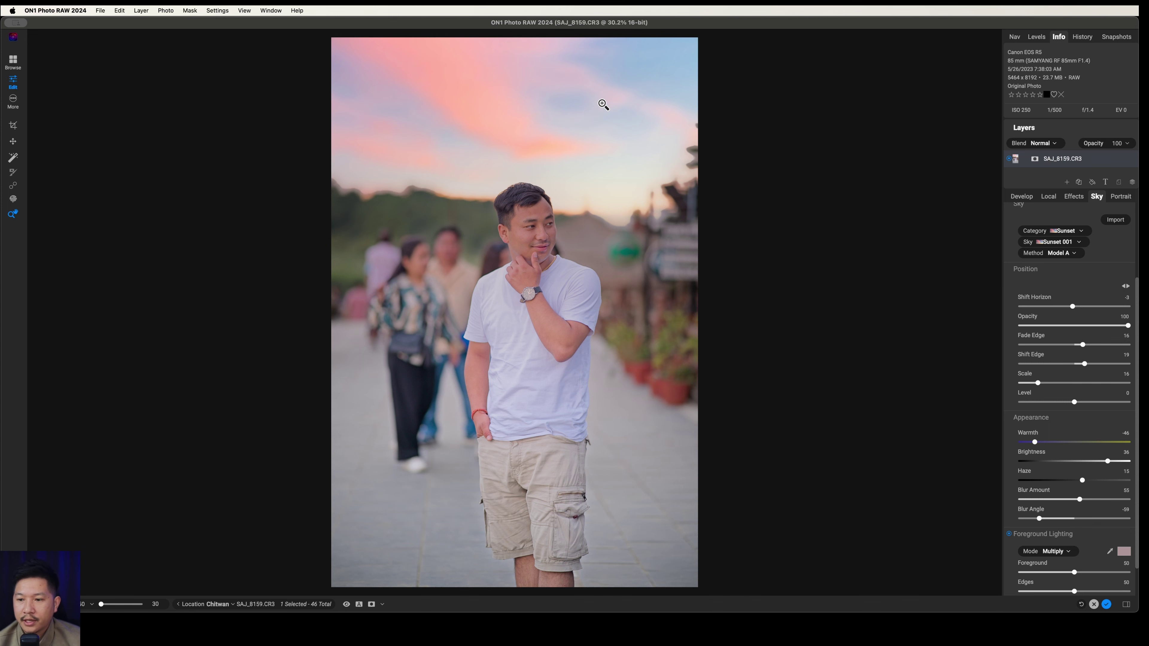
Turn off the foreground lighting of the sky swap.
{"action": "scroll", "coordinate": [1044, 534], "scroll_direction": "down", "scroll_amount": 2}
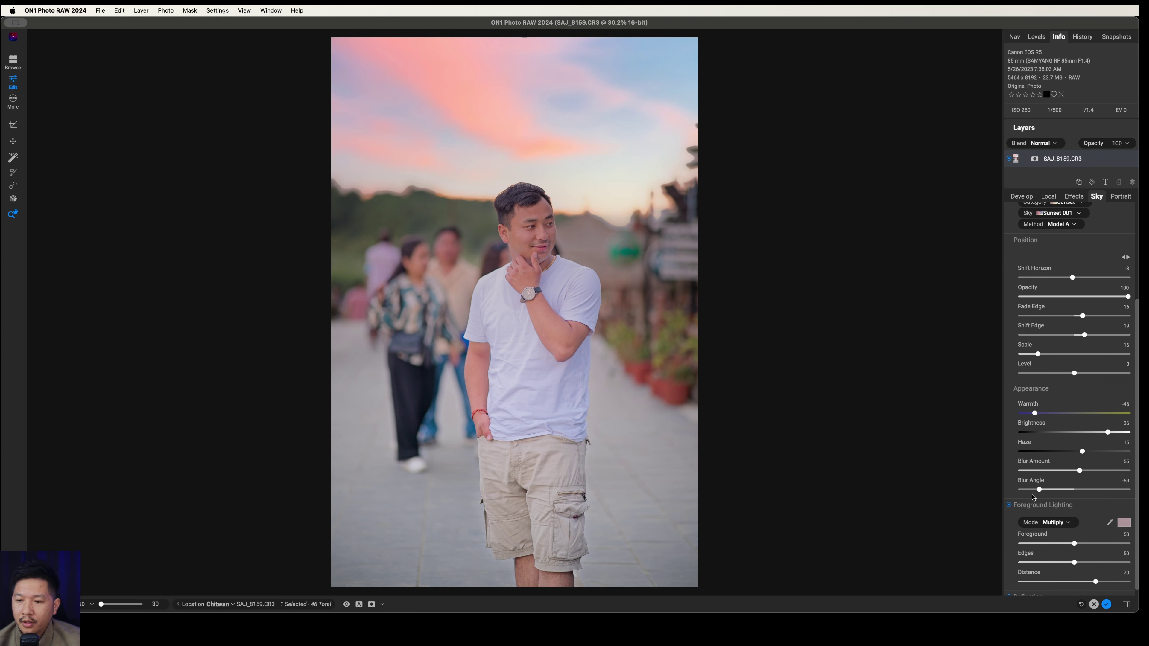
{"action": "scroll", "coordinate": [1058, 507], "scroll_direction": "down", "scroll_amount": 1}
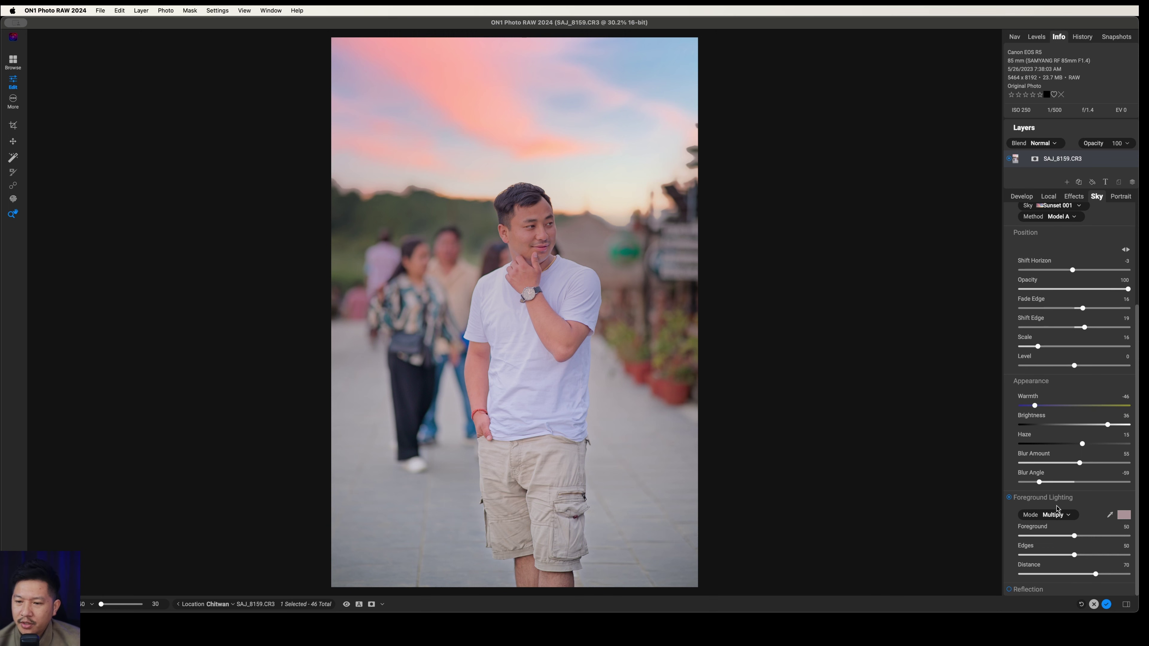
{"action": "left_click", "coordinate": [1009, 498]}
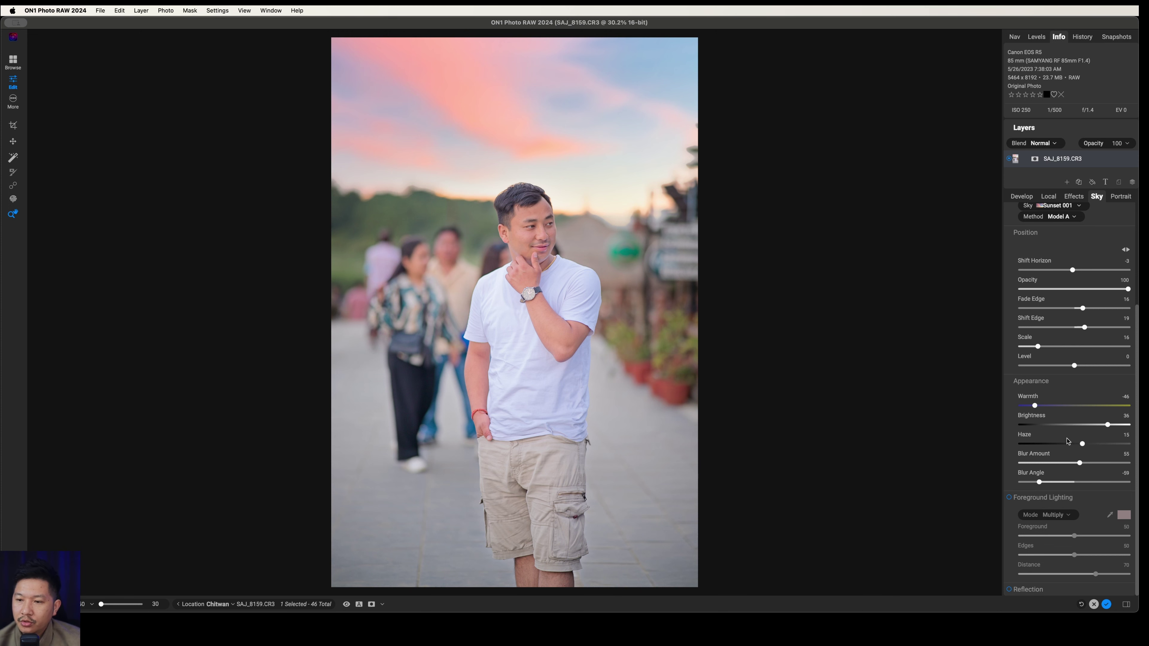
Open the Sky Swap AI mask's masking properties and show the mask as an overlay on the photo.
{"action": "scroll", "coordinate": [1067, 441], "scroll_direction": "up", "scroll_amount": 3}
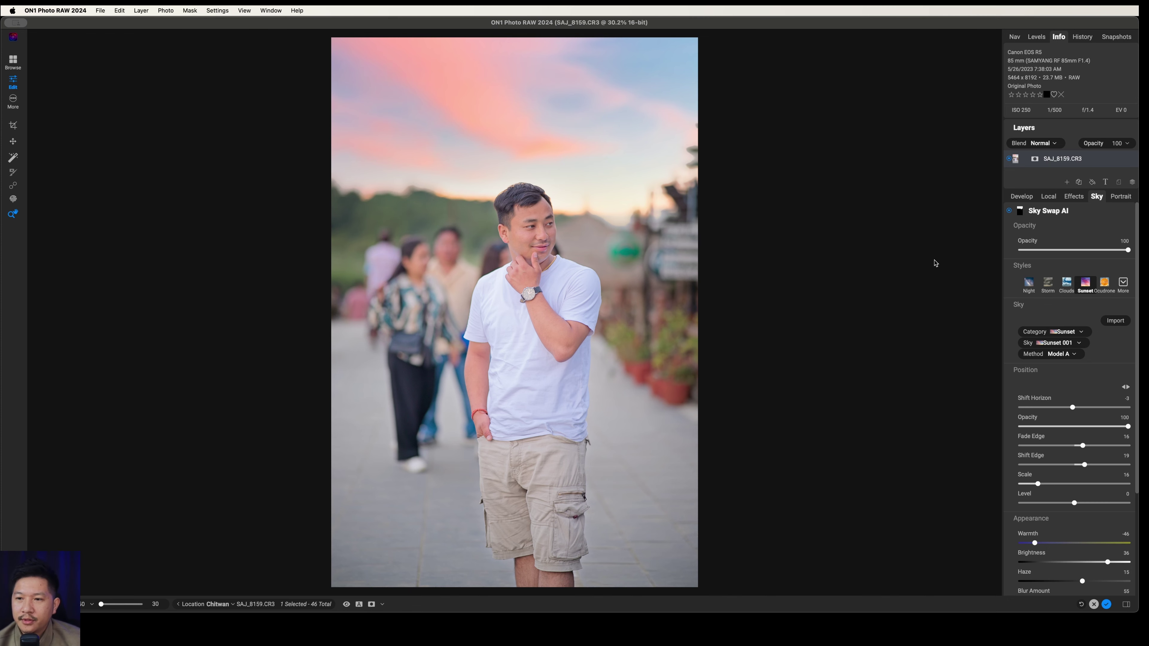
{"action": "left_click", "coordinate": [1023, 212]}
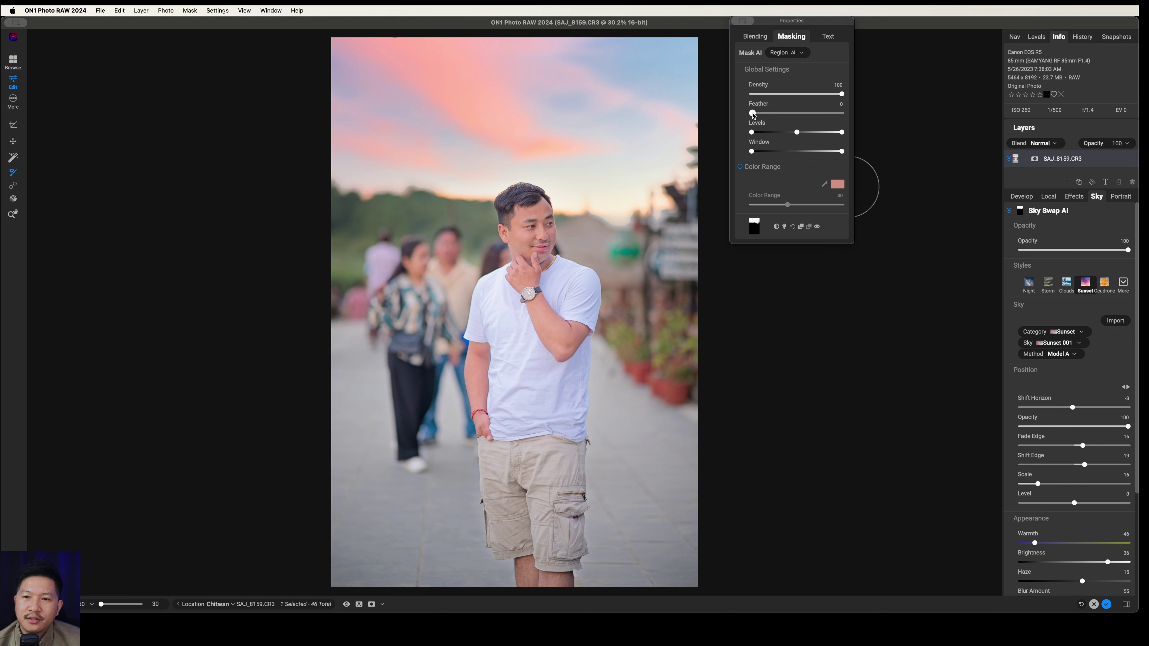
{"action": "left_click_drag", "start_coordinate": [764, 114], "coordinate": [749, 116]}
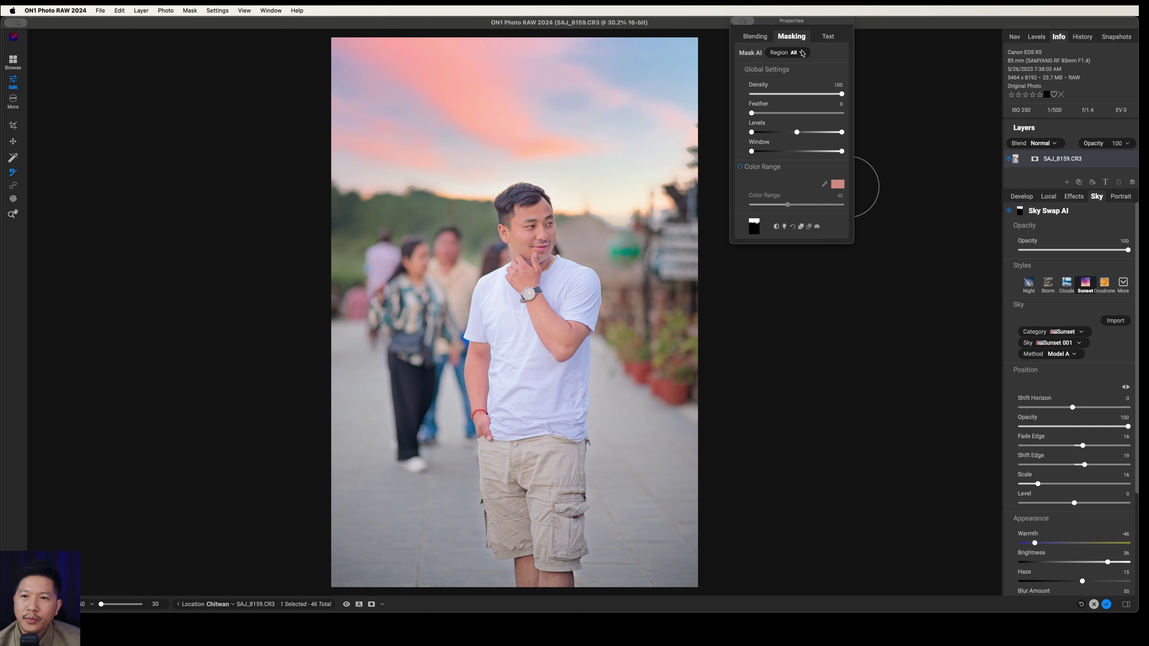
{"action": "key", "text": "o"}
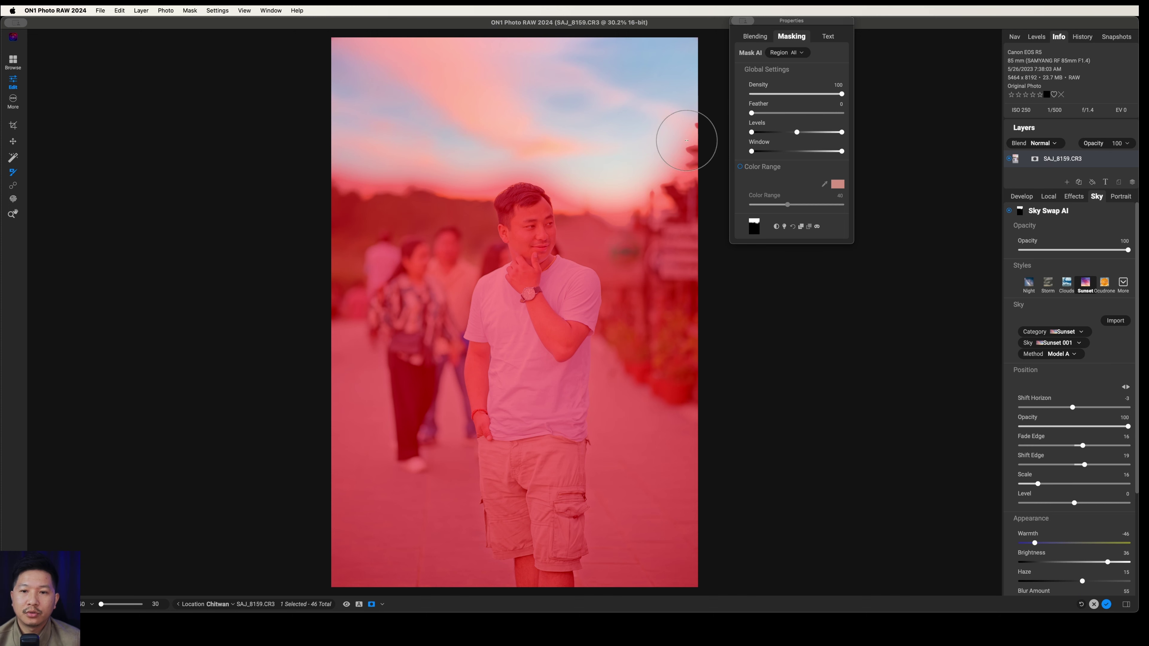
Switch the mask view mode to Grayscale and set the sky mask's feather to 37.
{"action": "mouse_move", "coordinate": [384, 39]}
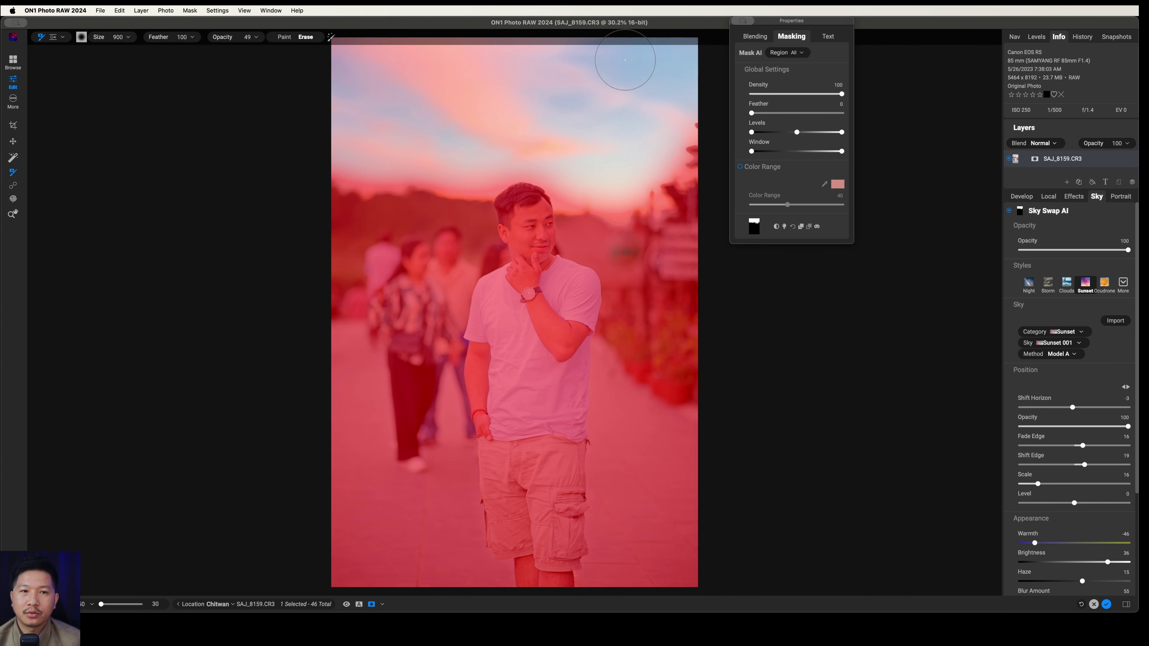
{"action": "left_click", "coordinate": [193, 12]}
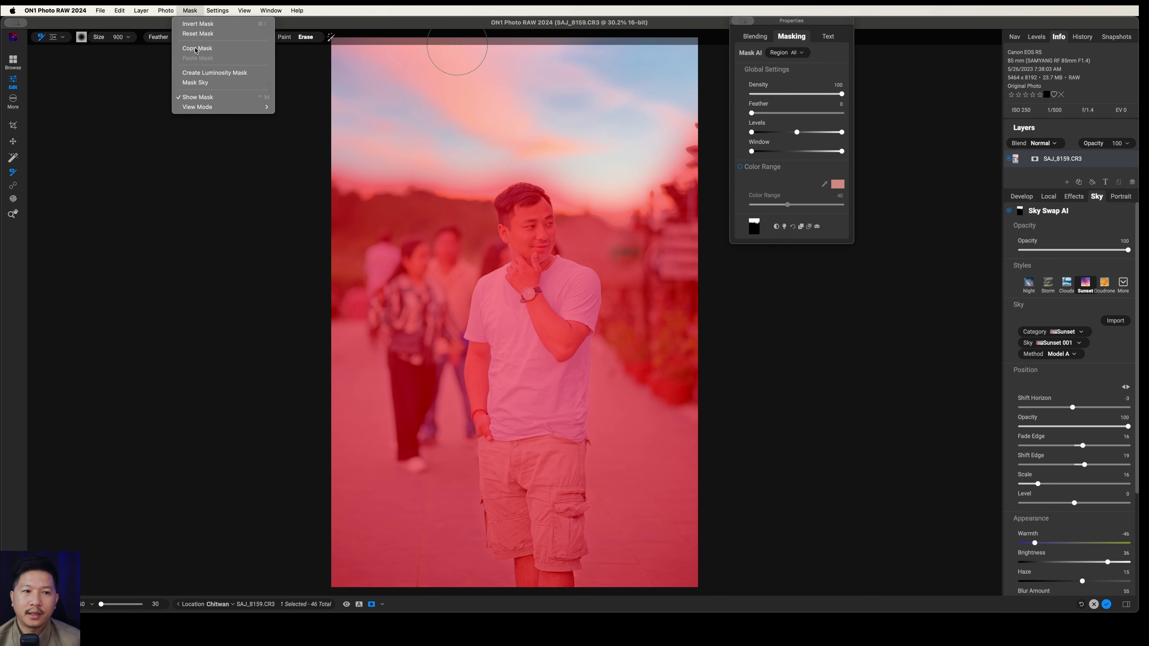
{"action": "mouse_move", "coordinate": [249, 108]}
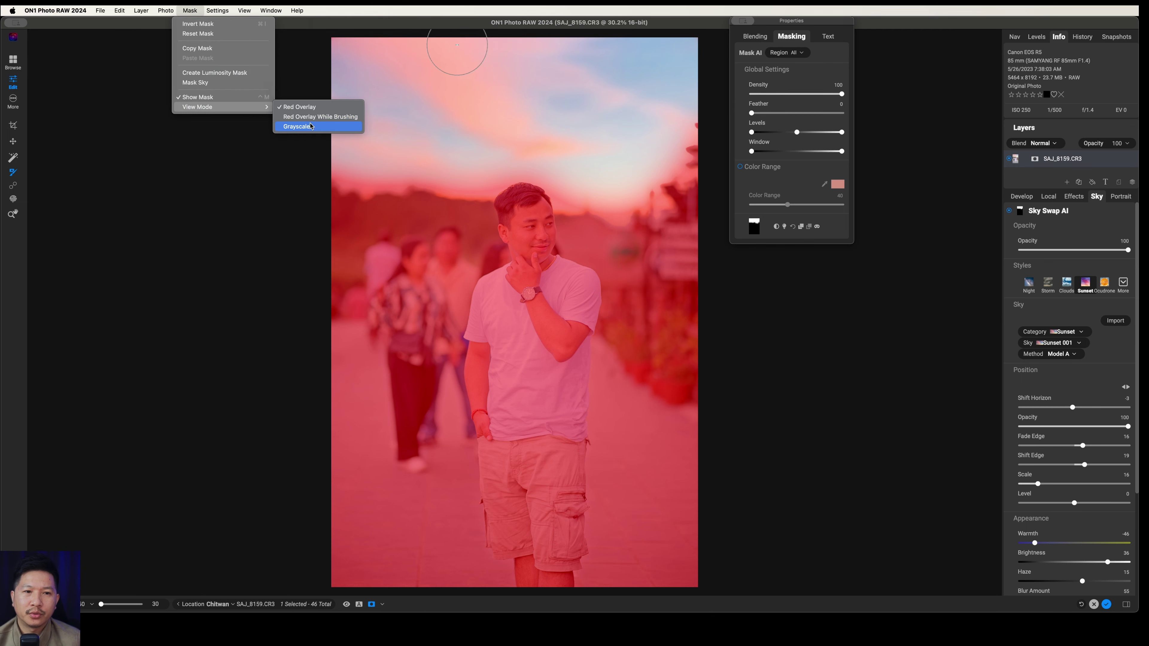
{"action": "left_click", "coordinate": [298, 127]}
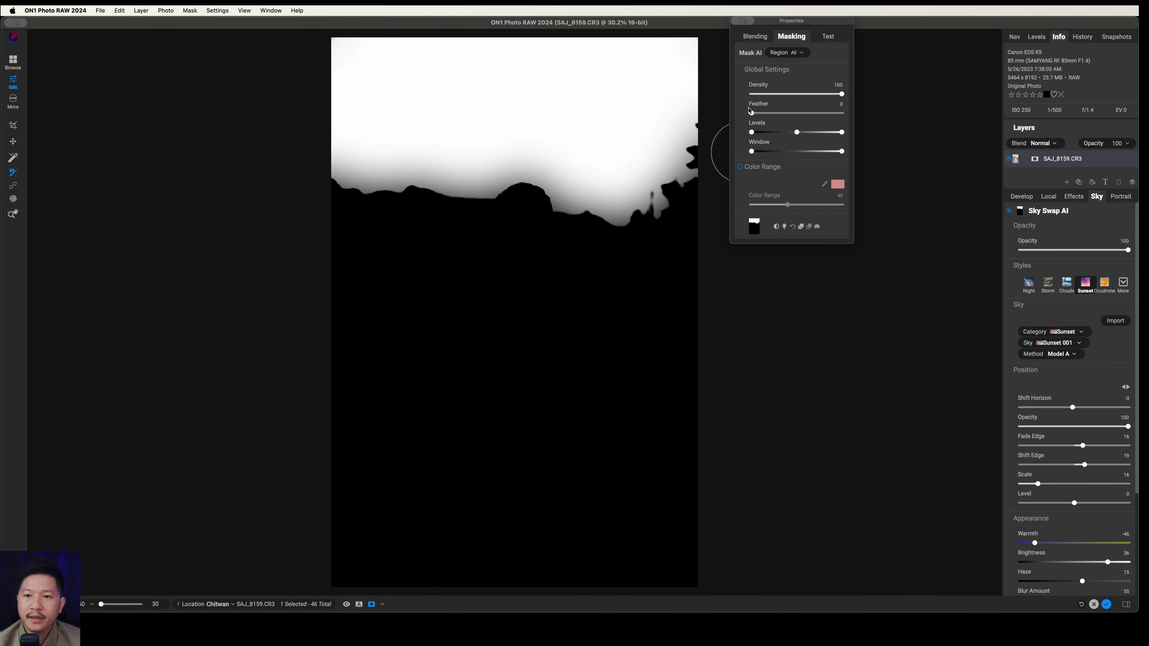
{"action": "left_click_drag", "start_coordinate": [751, 114], "coordinate": [786, 114]}
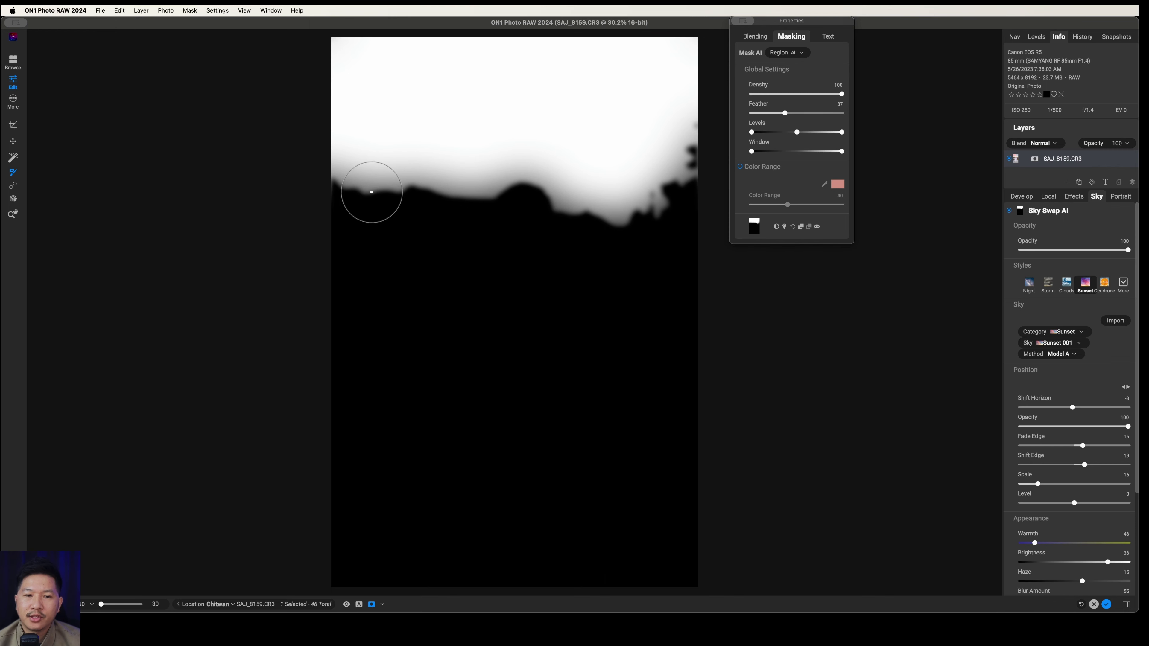
Set the sky mask's feather to 30, and hide the mask after restoring its red overlay view mode.
{"action": "mouse_move", "coordinate": [785, 113]}
{"action": "left_mouse_down"}
{"action": "mouse_move", "coordinate": [739, 122]}
{"action": "mouse_move", "coordinate": [781, 119]}
{"action": "left_mouse_up"}
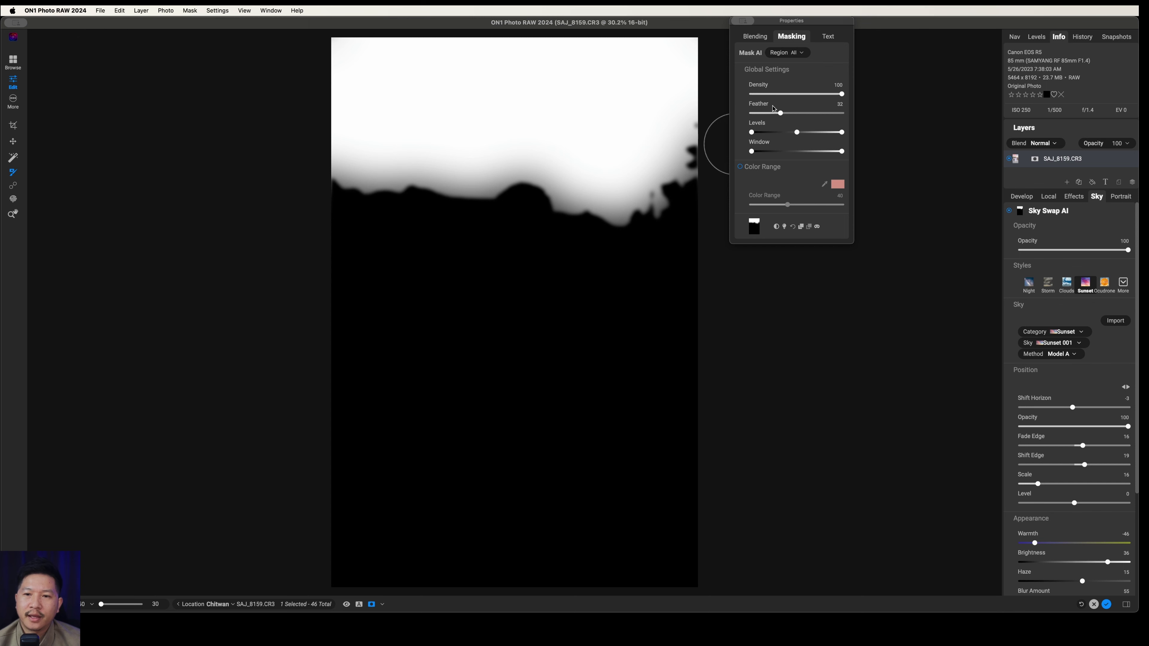
{"action": "mouse_move", "coordinate": [781, 114]}
{"action": "left_mouse_down"}
{"action": "mouse_move", "coordinate": [749, 115]}
{"action": "mouse_move", "coordinate": [775, 115]}
{"action": "left_mouse_up"}
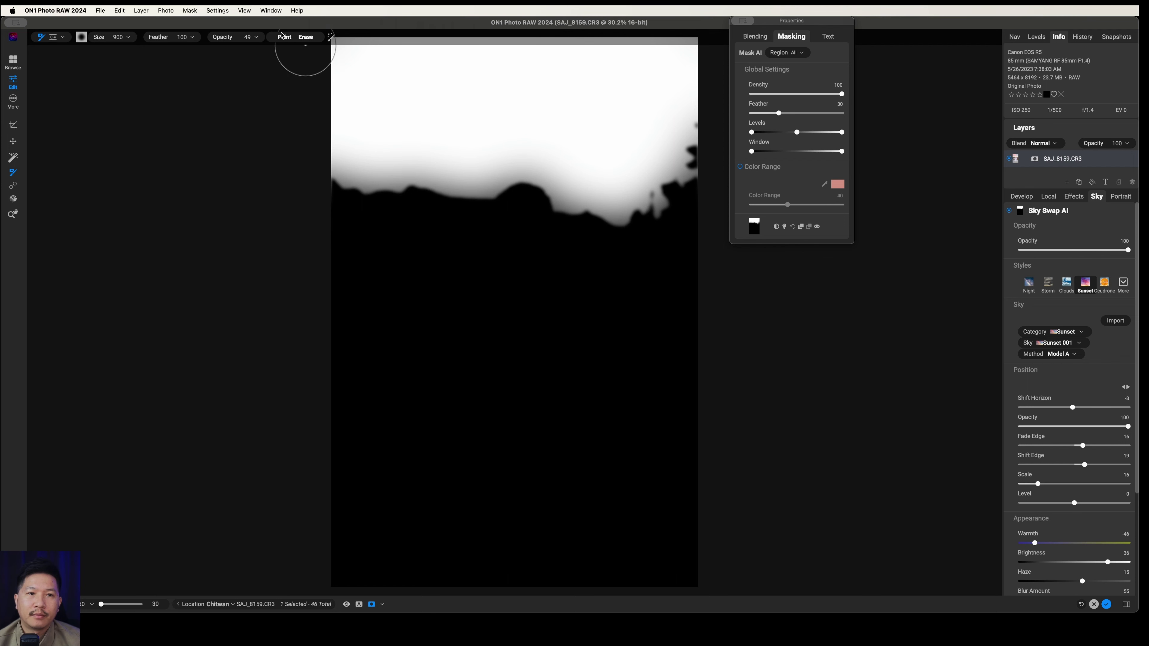
{"action": "left_click", "coordinate": [192, 10]}
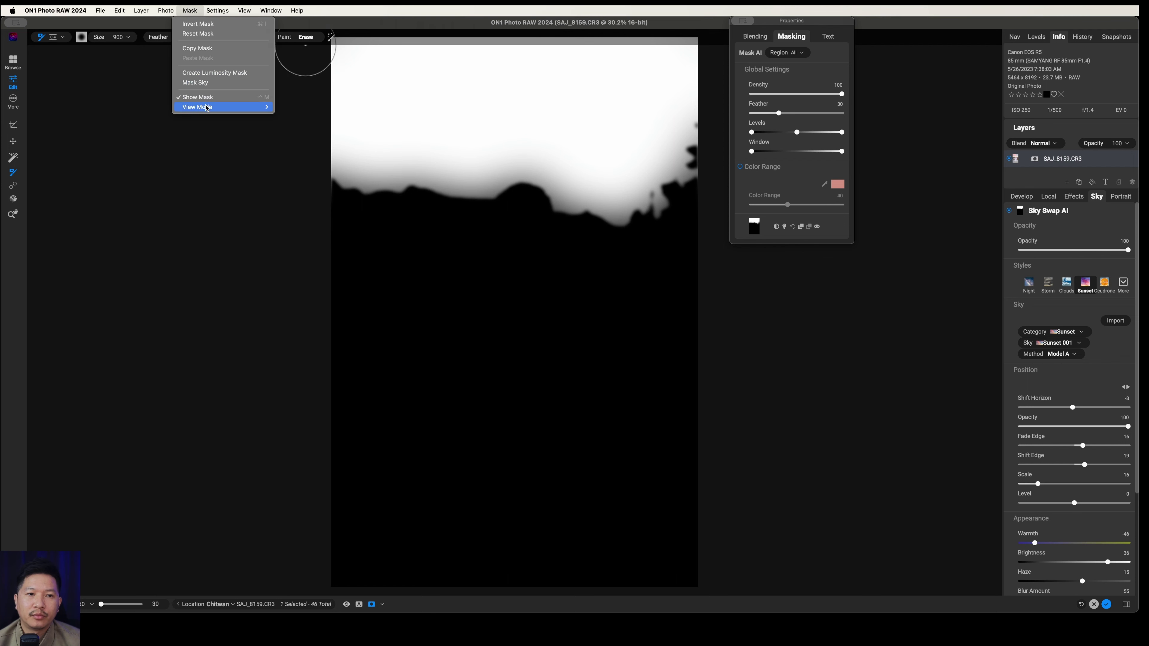
{"action": "mouse_move", "coordinate": [208, 107]}
{"action": "left_click", "coordinate": [296, 107]}
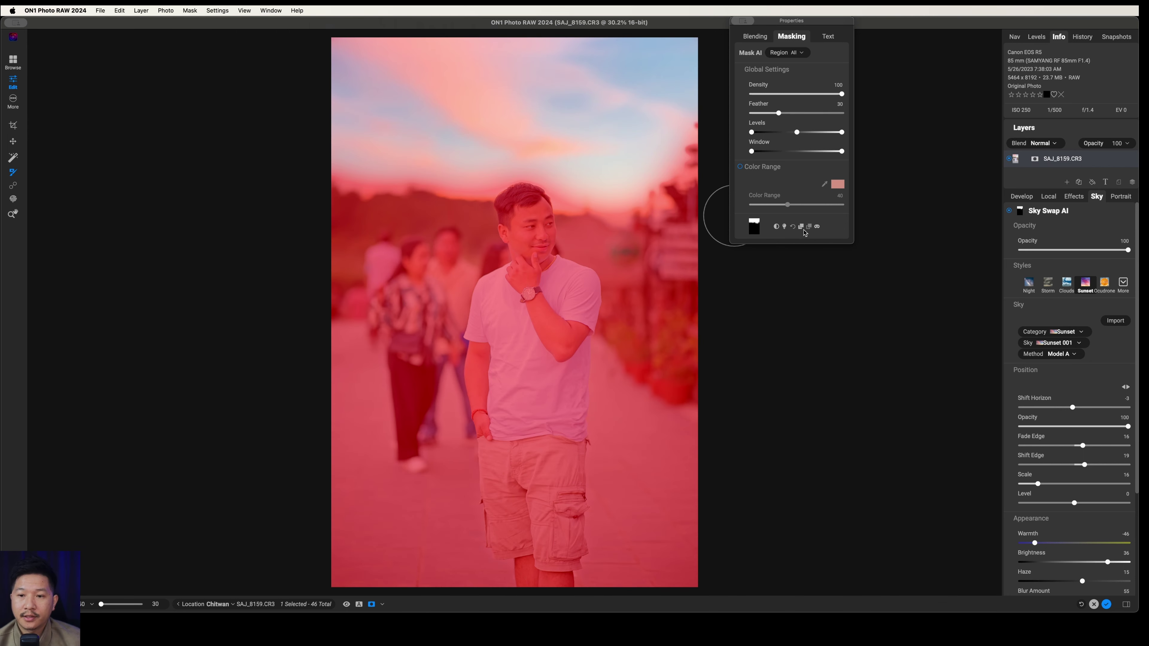
{"action": "key", "text": "super+m"}
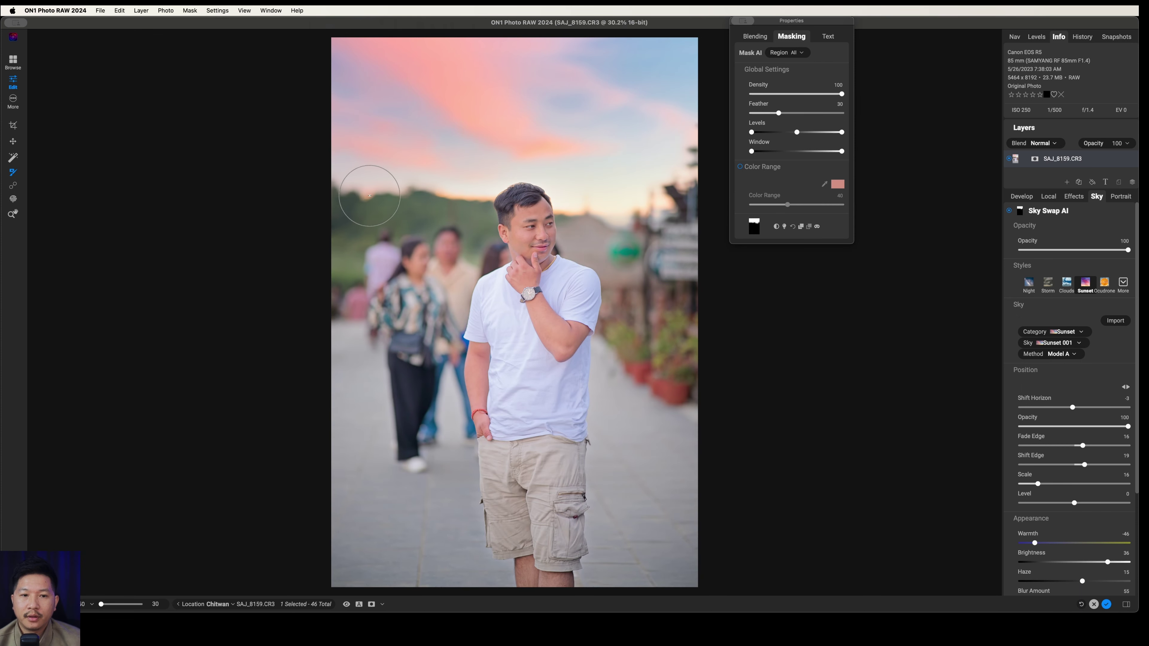
Try the sky mask's feather at both extremes while judging the horizon blend, and settle on a feather of 18.
{"action": "left_click_drag", "start_coordinate": [778, 115], "coordinate": [719, 120]}
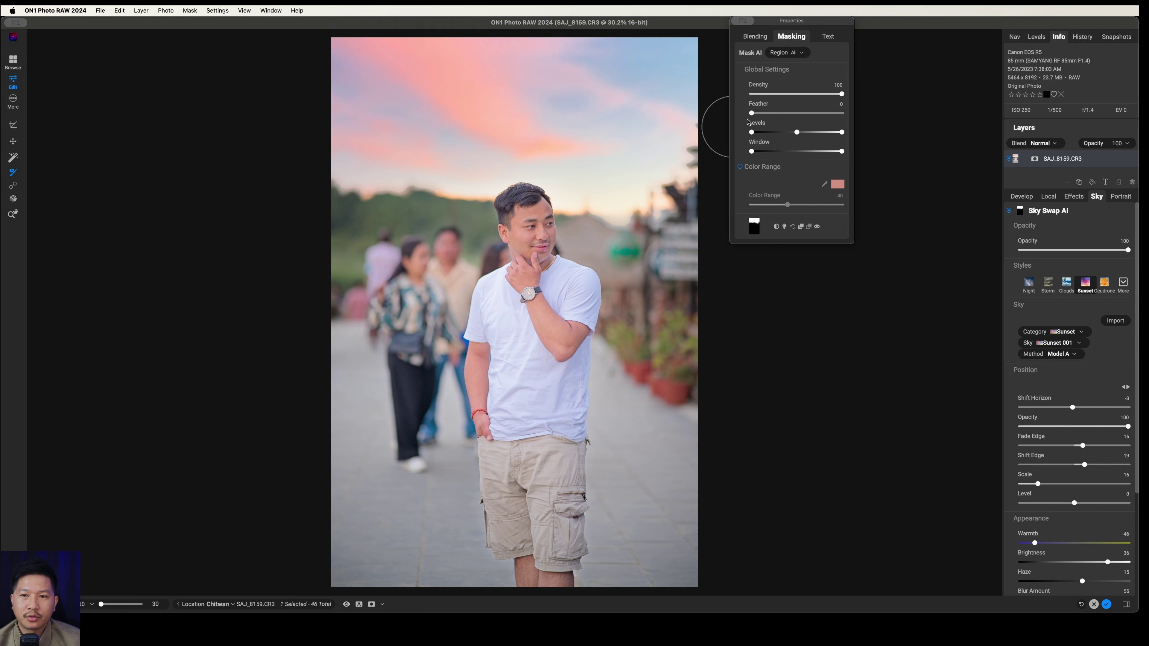
{"action": "left_click_drag", "start_coordinate": [755, 115], "coordinate": [775, 114]}
{"action": "left_click_drag", "start_coordinate": [777, 114], "coordinate": [854, 110]}
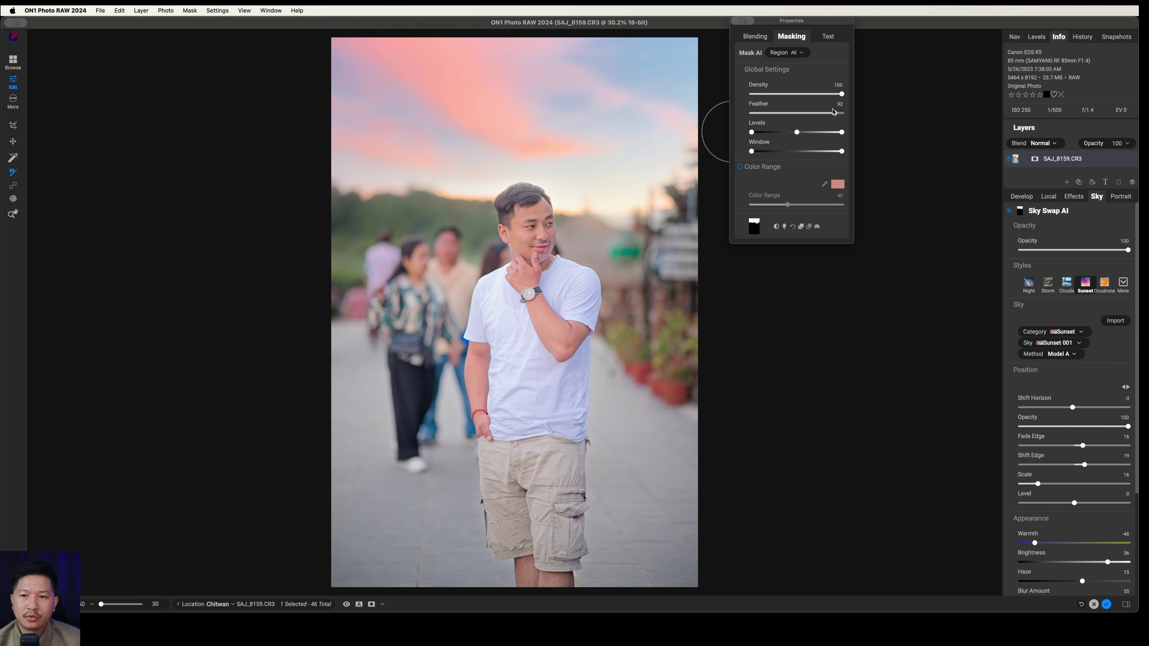
{"action": "left_click_drag", "start_coordinate": [813, 113], "coordinate": [788, 116]}
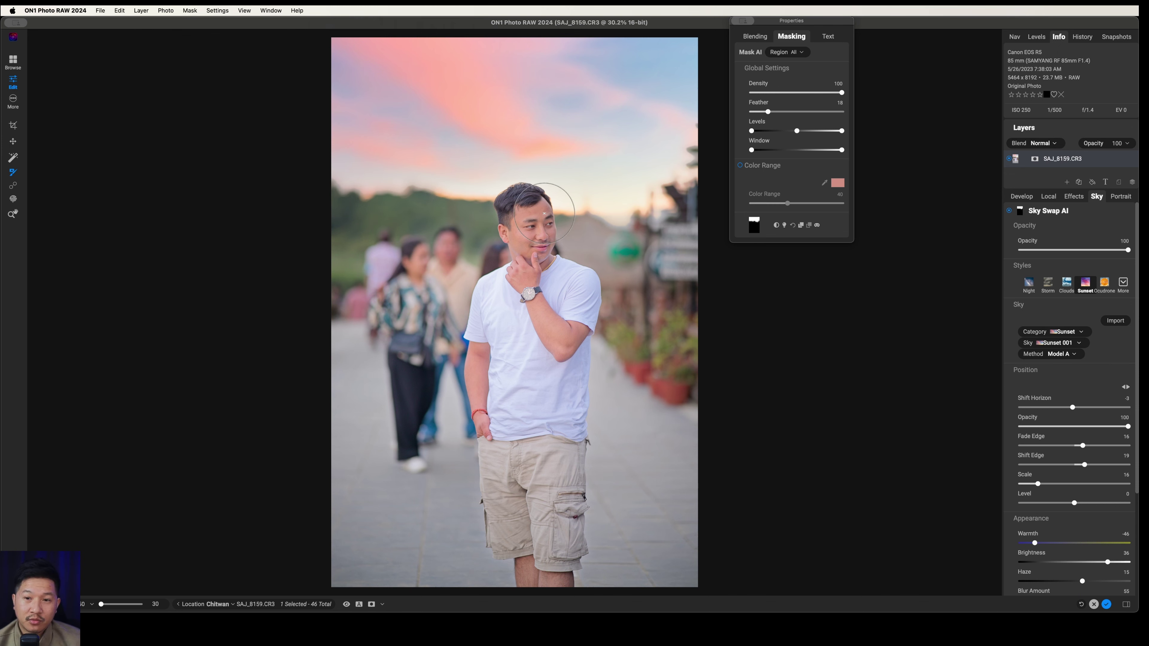
Open the masking brush's opacity setting and close the sky mask's masking properties.
{"action": "mouse_move", "coordinate": [235, 26]}
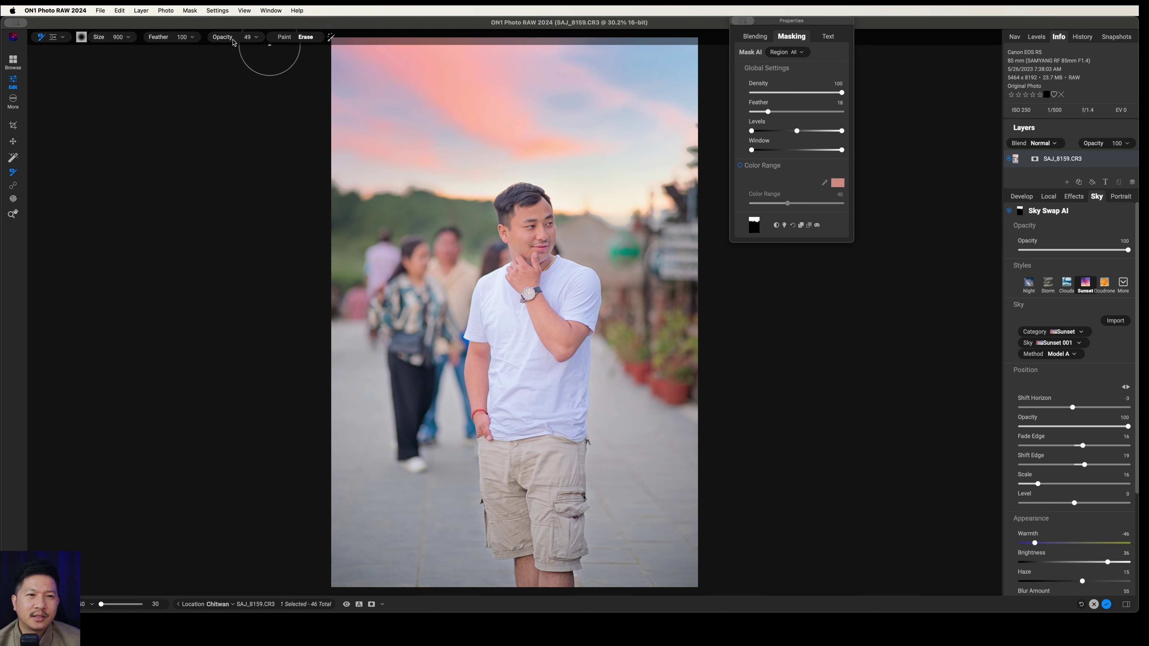
{"action": "left_click", "coordinate": [255, 39]}
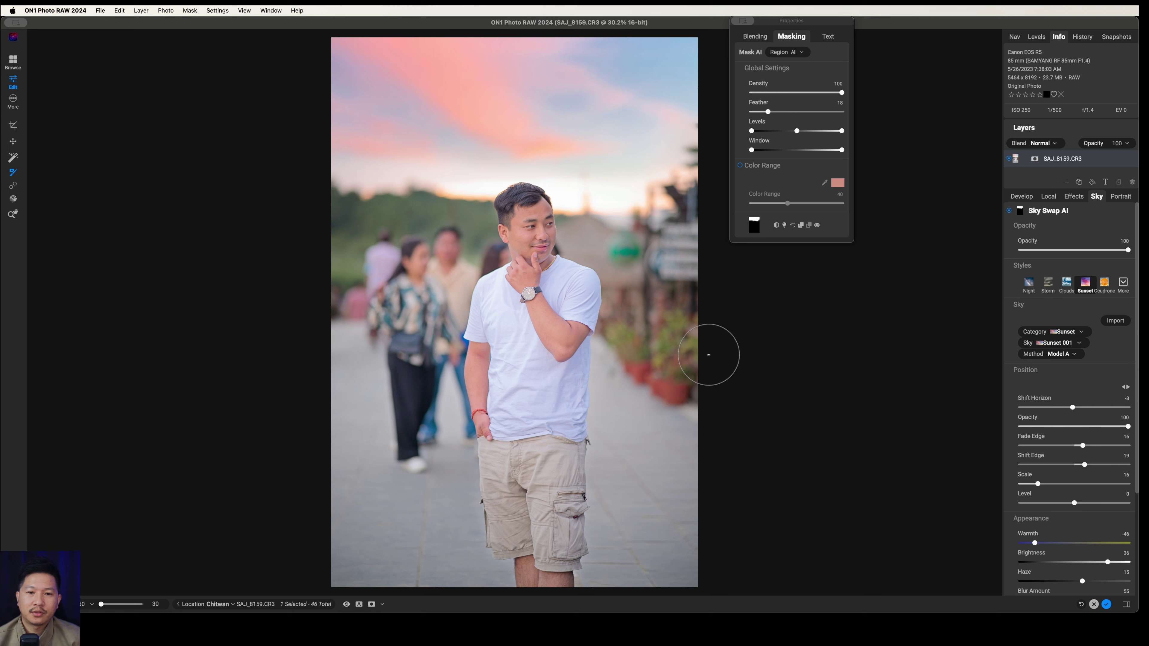
{"action": "left_click", "coordinate": [736, 21]}
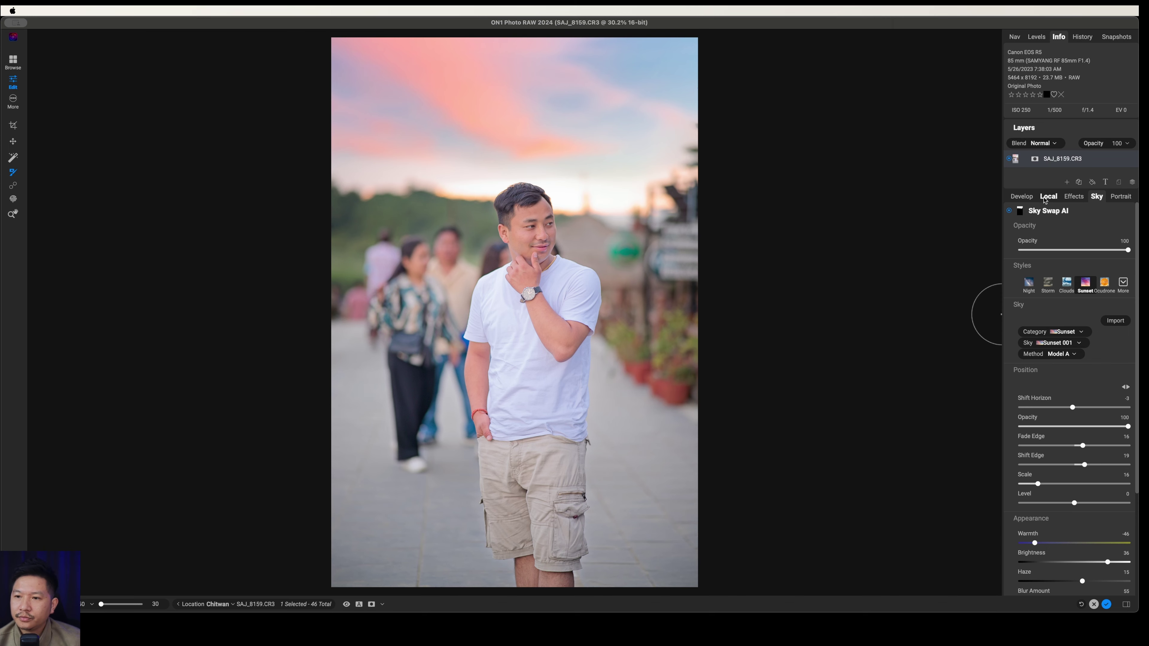
Add a Vignette filter in Effects and apply its Big Softy style.
{"action": "left_click", "coordinate": [1074, 197]}
{"action": "left_click", "coordinate": [1073, 228]}
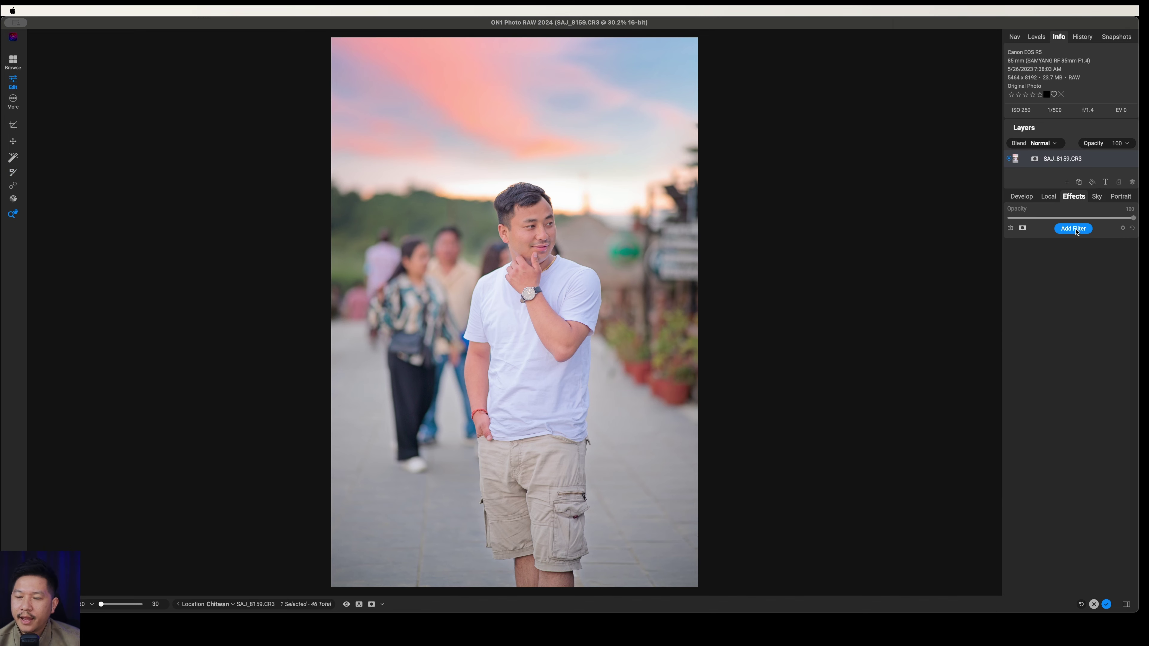
{"action": "left_click", "coordinate": [974, 347]}
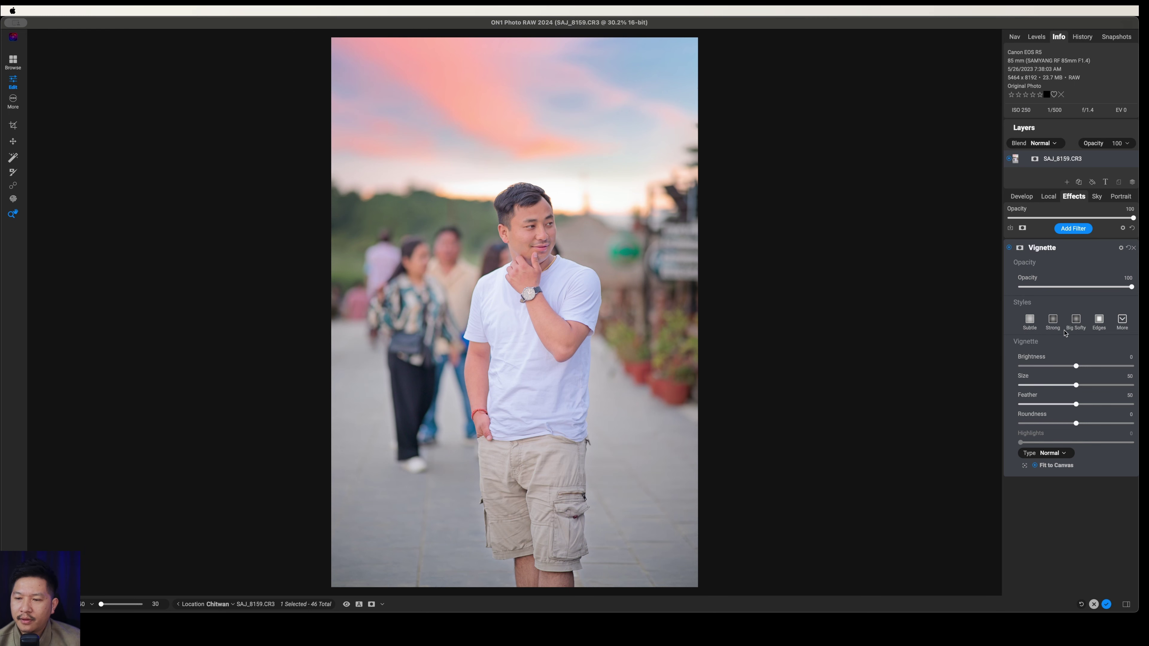
{"action": "left_click", "coordinate": [1076, 320]}
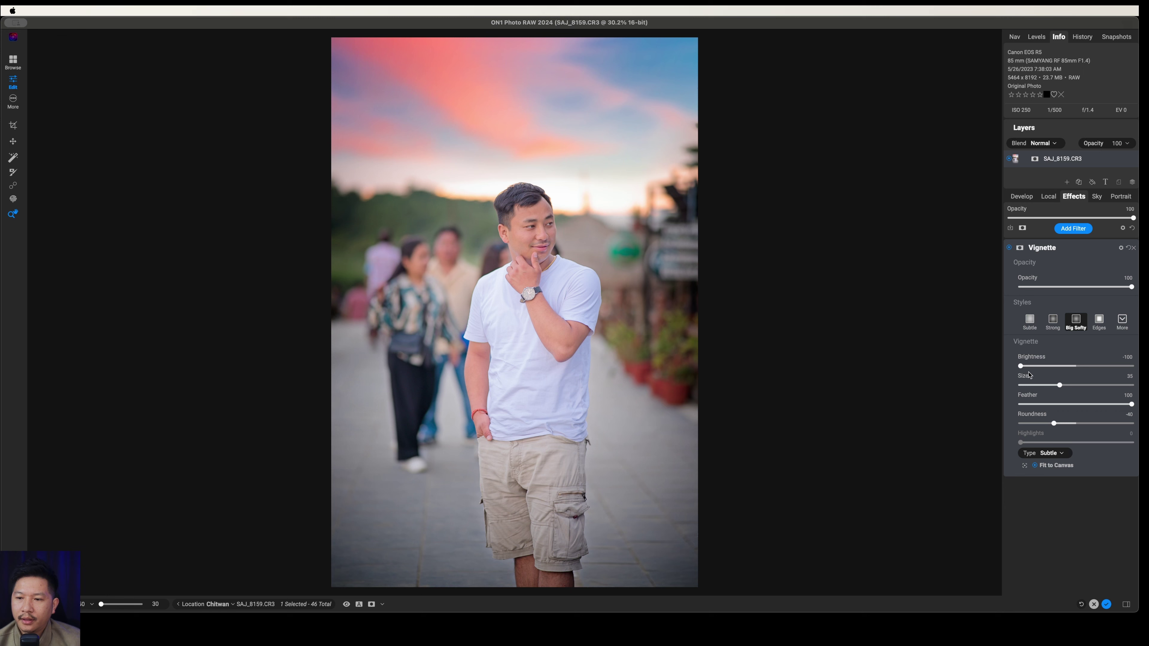
Set the vignette's size to about 15 and roundness to about -22, and place its center on the man in the white shirt.
{"action": "left_click_drag", "start_coordinate": [1060, 385], "coordinate": [1038, 386]}
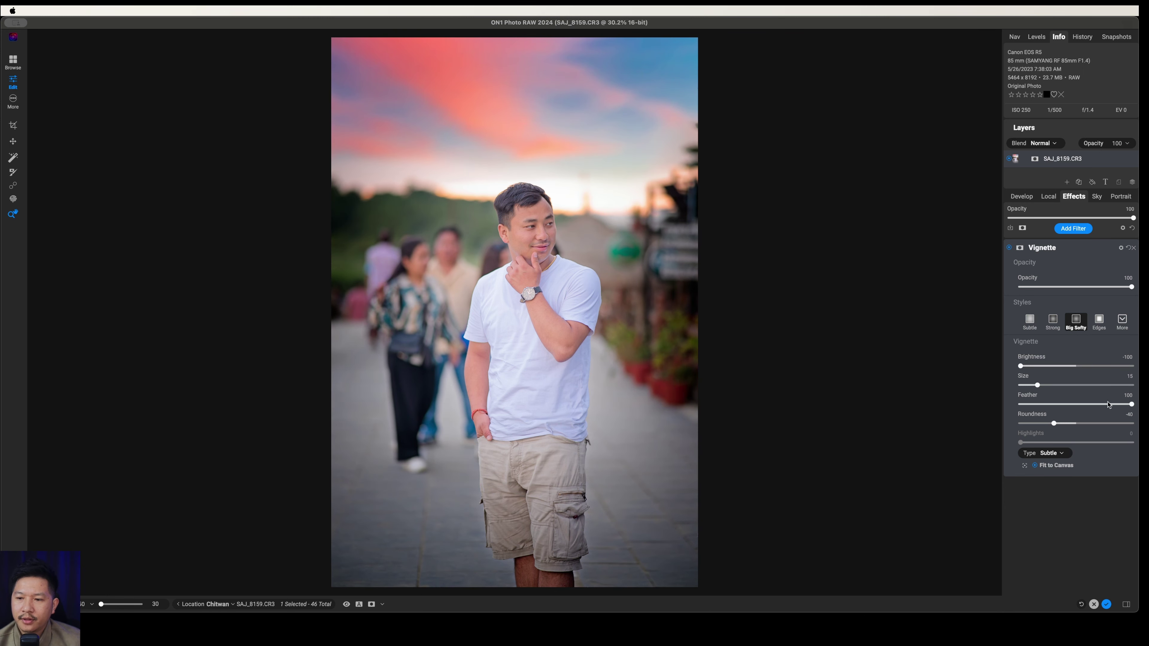
{"action": "mouse_move", "coordinate": [1054, 424]}
{"action": "left_mouse_down"}
{"action": "mouse_move", "coordinate": [1041, 425]}
{"action": "mouse_move", "coordinate": [1065, 425]}
{"action": "left_mouse_up"}
{"action": "left_click", "coordinate": [1025, 466]}
{"action": "left_click", "coordinate": [485, 251]}
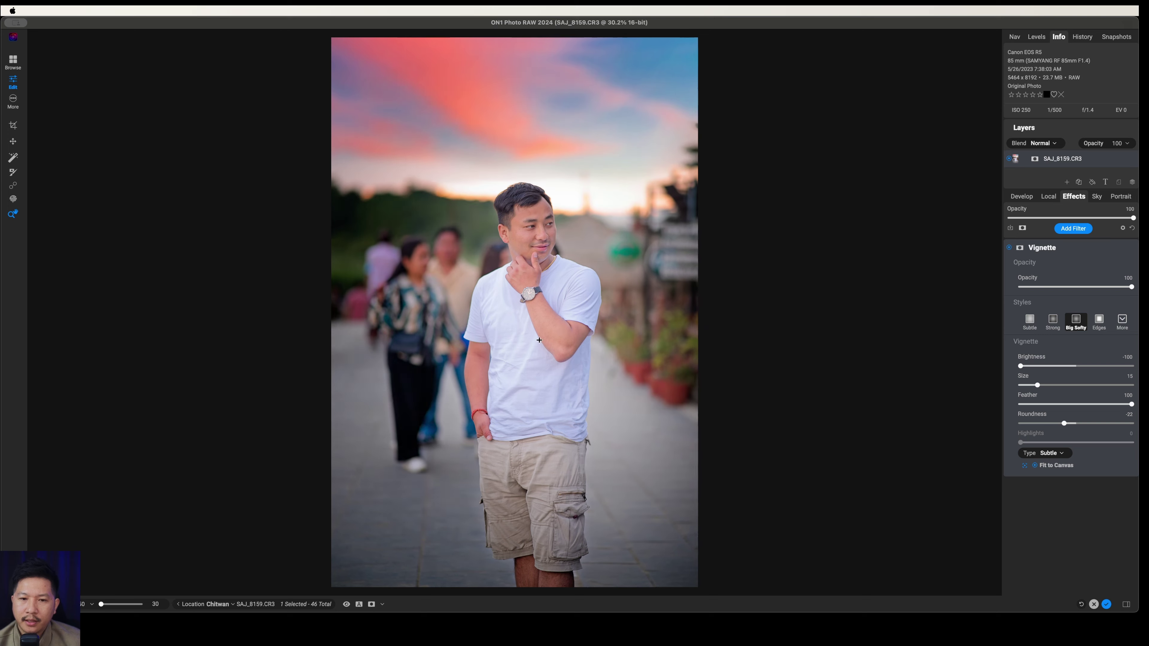
{"action": "mouse_move", "coordinate": [485, 251]}
{"action": "left_mouse_down"}
{"action": "mouse_move", "coordinate": [507, 253]}
{"action": "mouse_move", "coordinate": [480, 290]}
{"action": "mouse_move", "coordinate": [444, 236]}
{"action": "mouse_move", "coordinate": [562, 253]}
{"action": "mouse_move", "coordinate": [520, 272]}
{"action": "mouse_move", "coordinate": [587, 290]}
{"action": "mouse_move", "coordinate": [543, 299]}
{"action": "mouse_move", "coordinate": [556, 305]}
{"action": "left_mouse_up"}
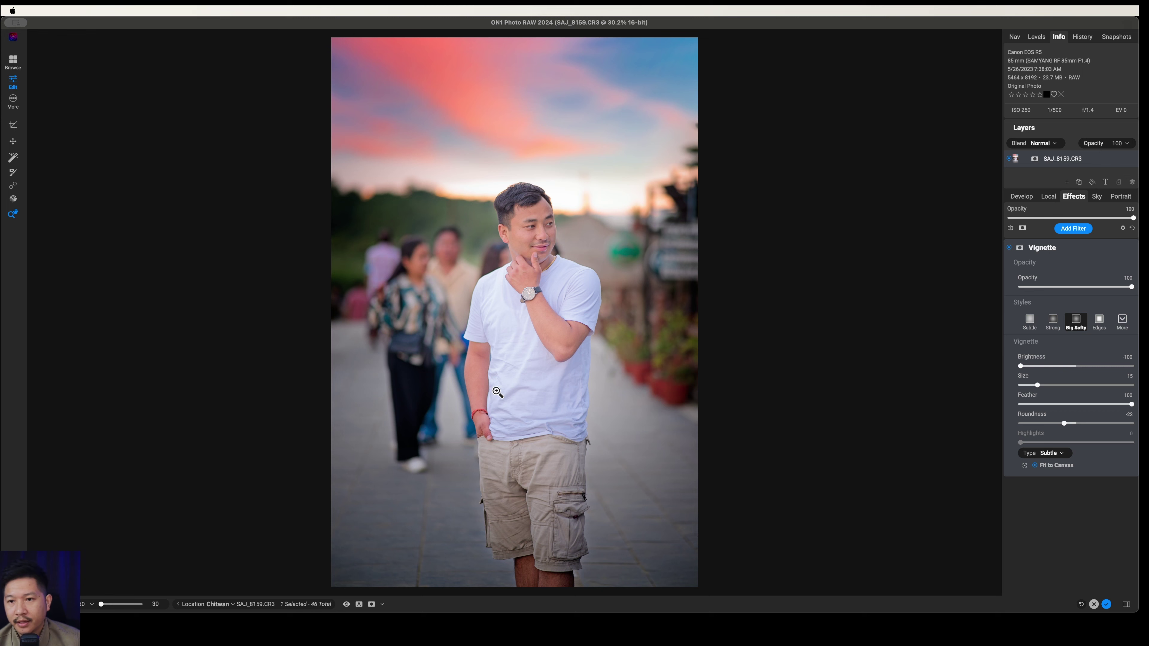
Open the Vignette filter's masking properties and set the mask feather to 30.
{"action": "left_click", "coordinate": [1020, 249]}
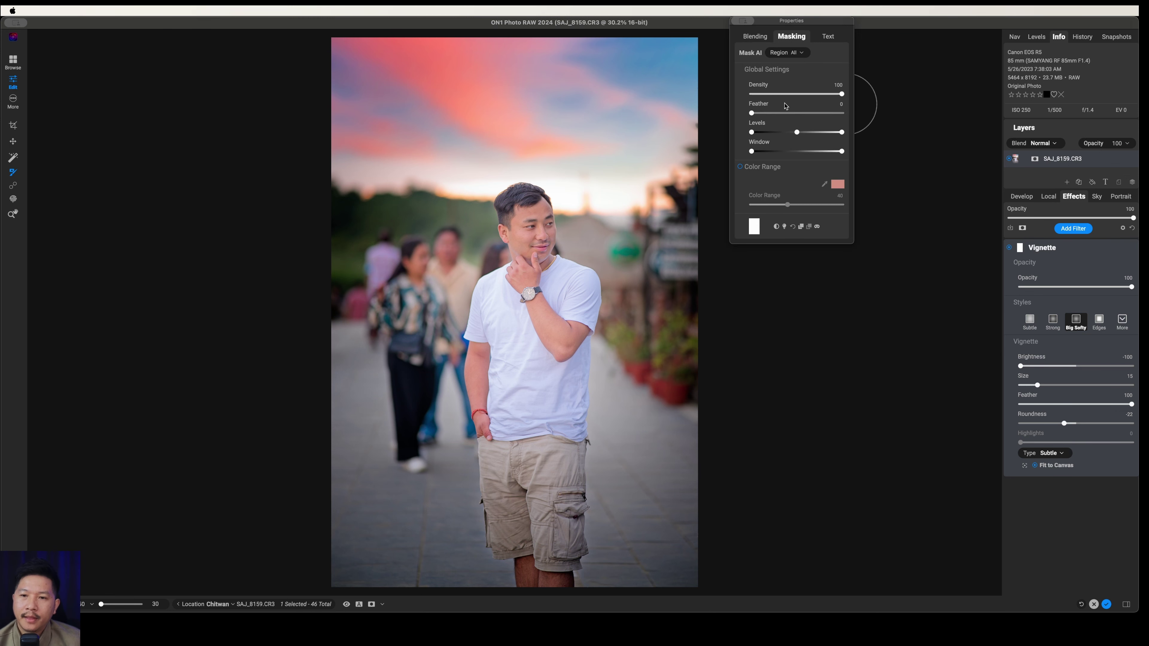
{"action": "left_click_drag", "start_coordinate": [752, 113], "coordinate": [774, 114]}
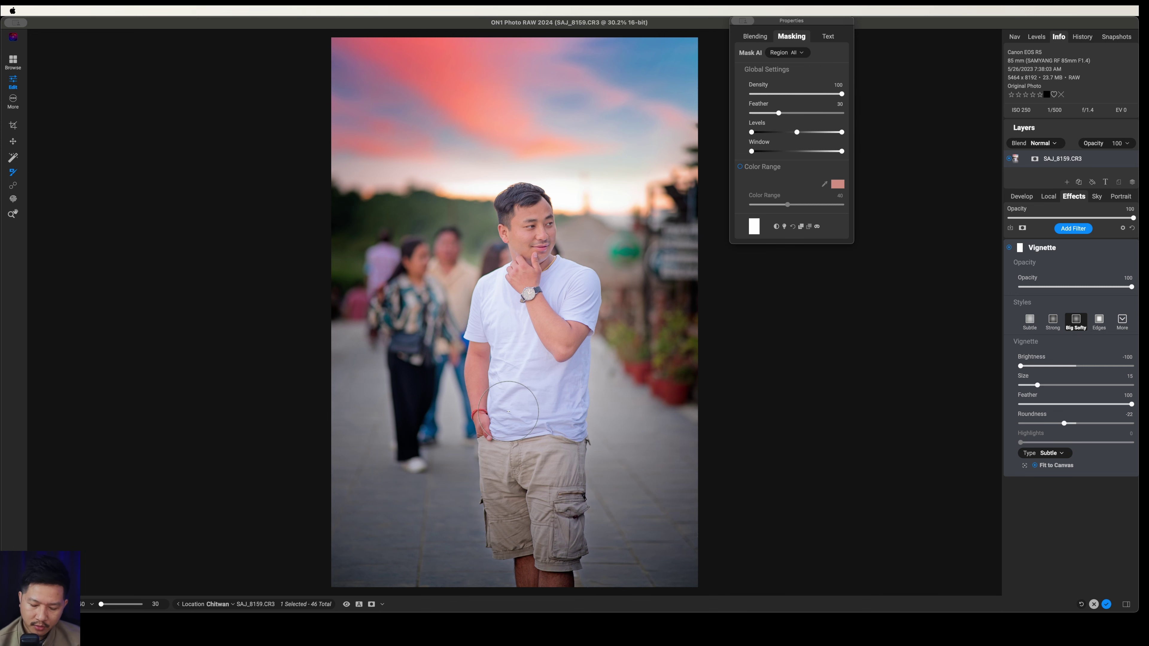
Enlarge the masking brush and erase the vignette over the man in the white shirt.
{"action": "key", "text": "bracketright"}
{"action": "key", "text": "bracketright"}
{"action": "key", "text": "bracketright"}
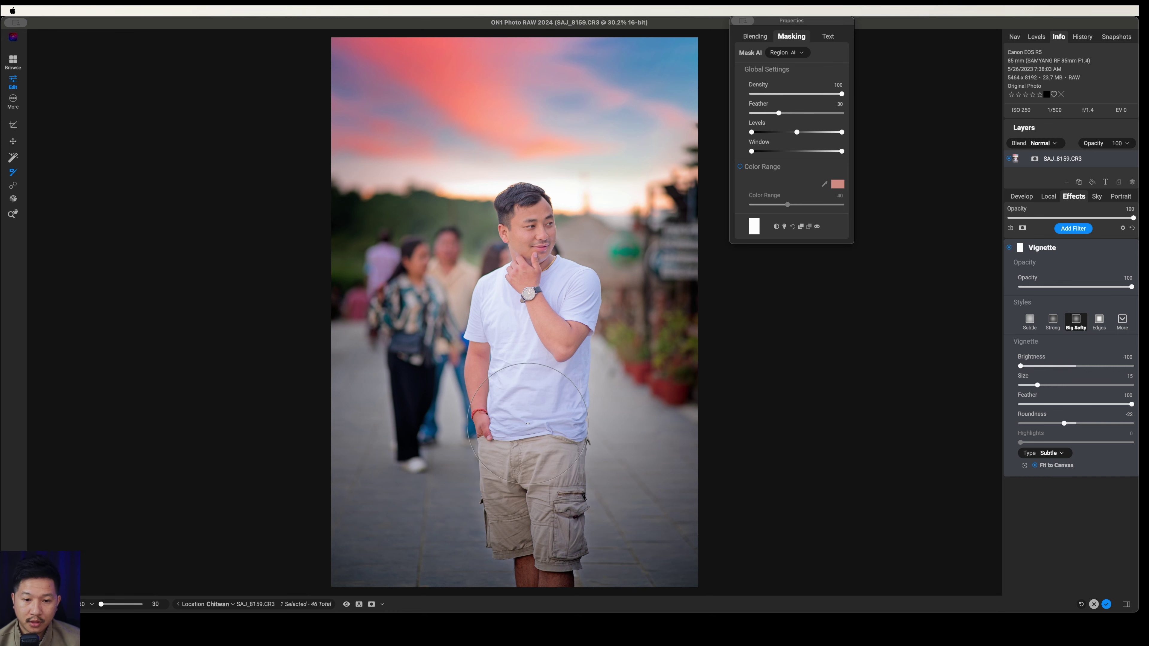
{"action": "key", "text": "bracketright"}
{"action": "key", "text": "bracketright"}
{"action": "key", "text": "bracketright"}
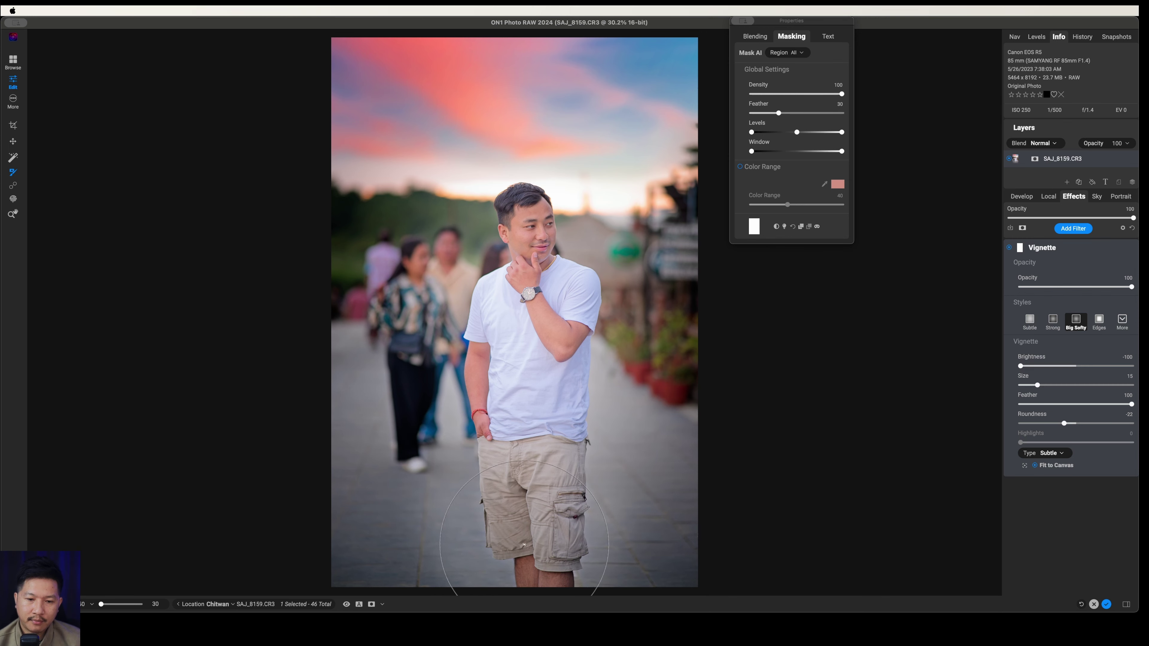
{"action": "mouse_move", "coordinate": [503, 349]}
{"action": "left_mouse_down"}
{"action": "mouse_move", "coordinate": [533, 389]}
{"action": "mouse_move", "coordinate": [542, 380]}
{"action": "mouse_move", "coordinate": [521, 362]}
{"action": "mouse_move", "coordinate": [531, 262]}
{"action": "left_mouse_up"}
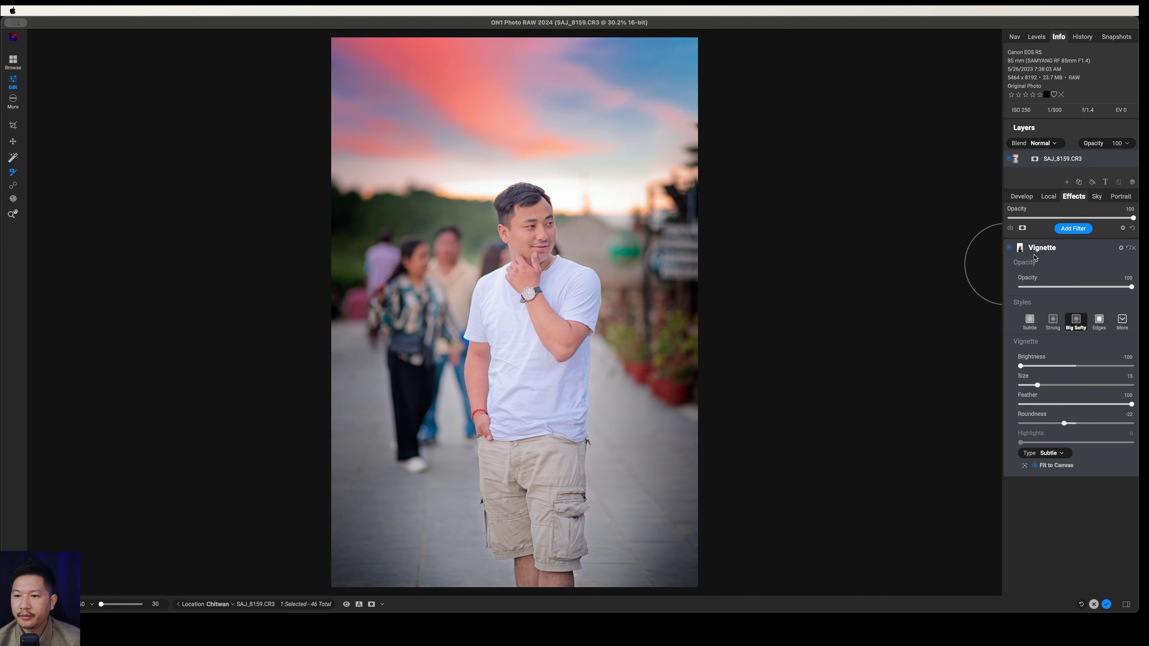
Compare the photo with the Vignette filter, Brilliance AI and its Local Adjustments each switched off and on.
{"action": "left_click", "coordinate": [1009, 248]}
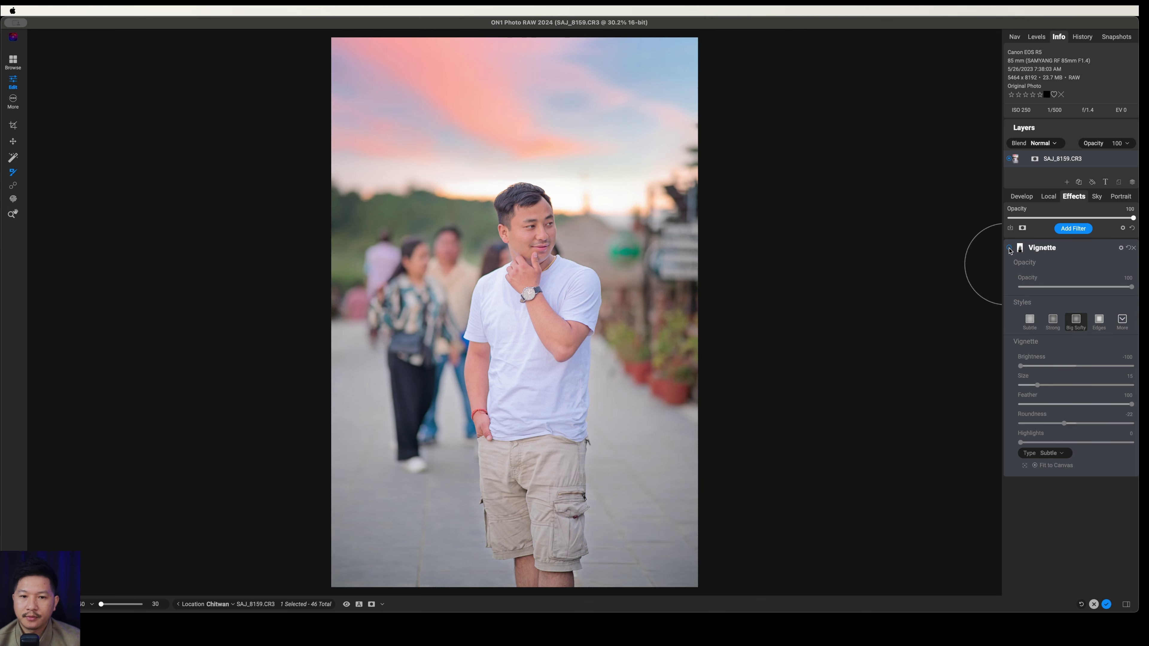
{"action": "left_click", "coordinate": [1009, 248]}
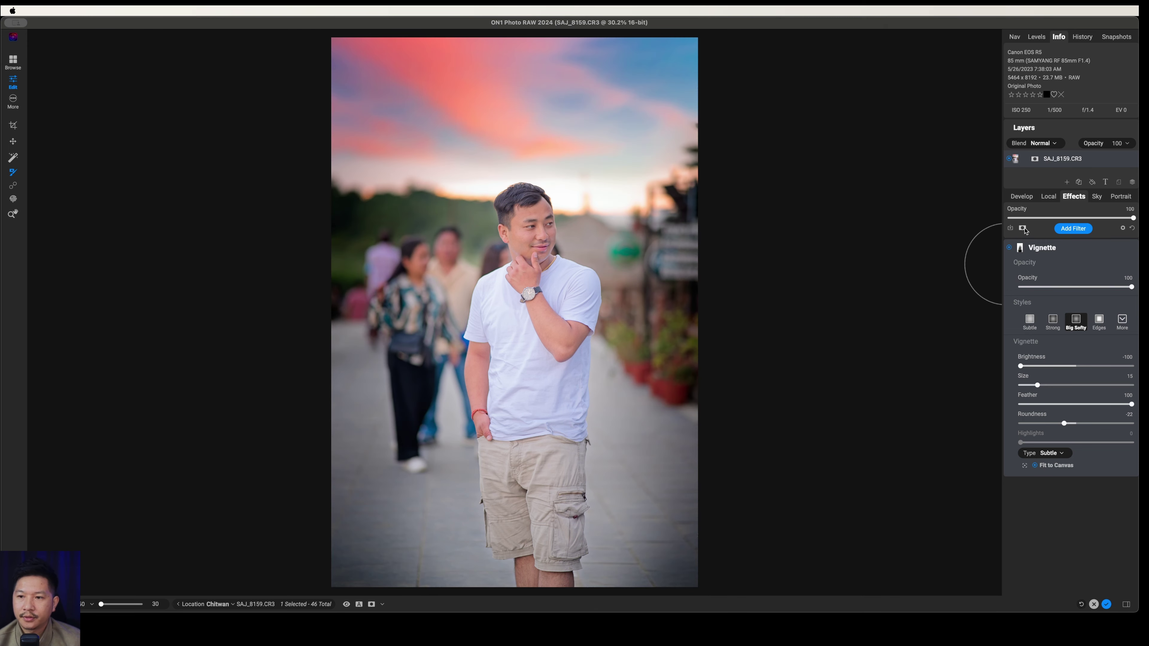
{"action": "left_click", "coordinate": [1028, 199]}
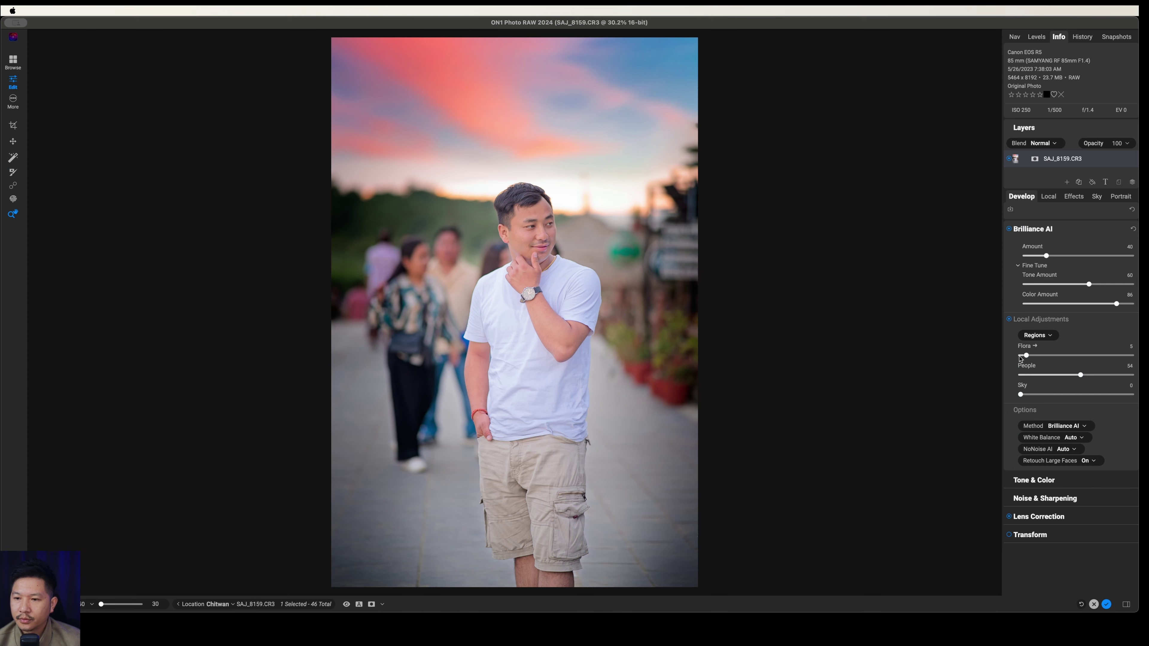
{"action": "left_click", "coordinate": [1009, 229]}
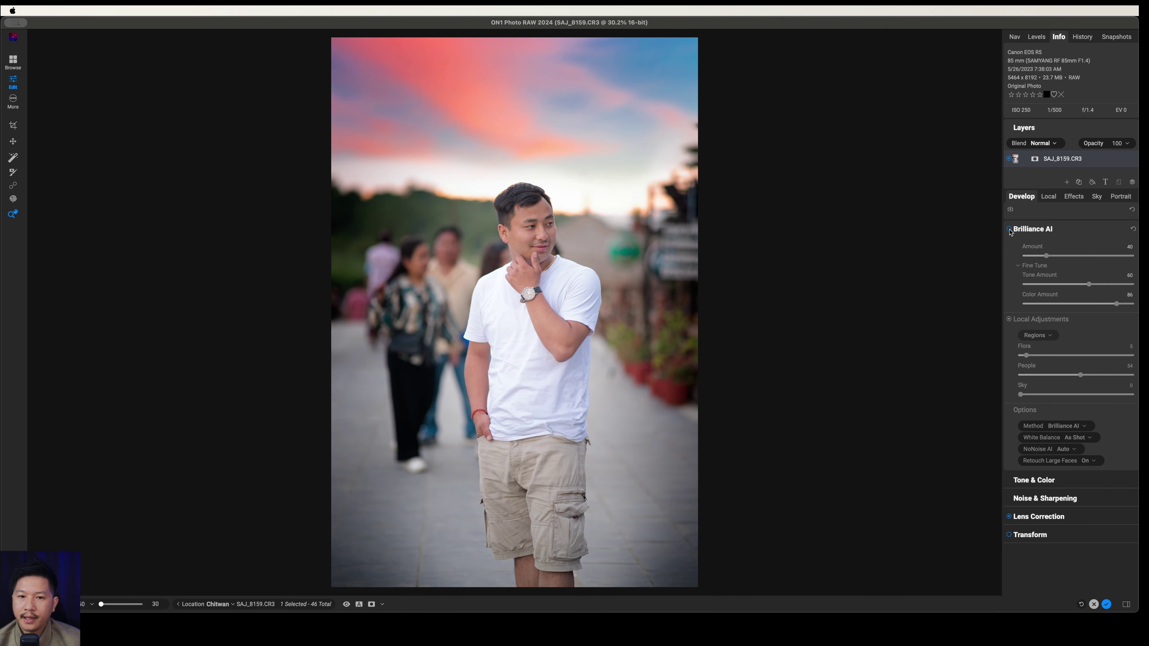
{"action": "left_click", "coordinate": [1009, 229]}
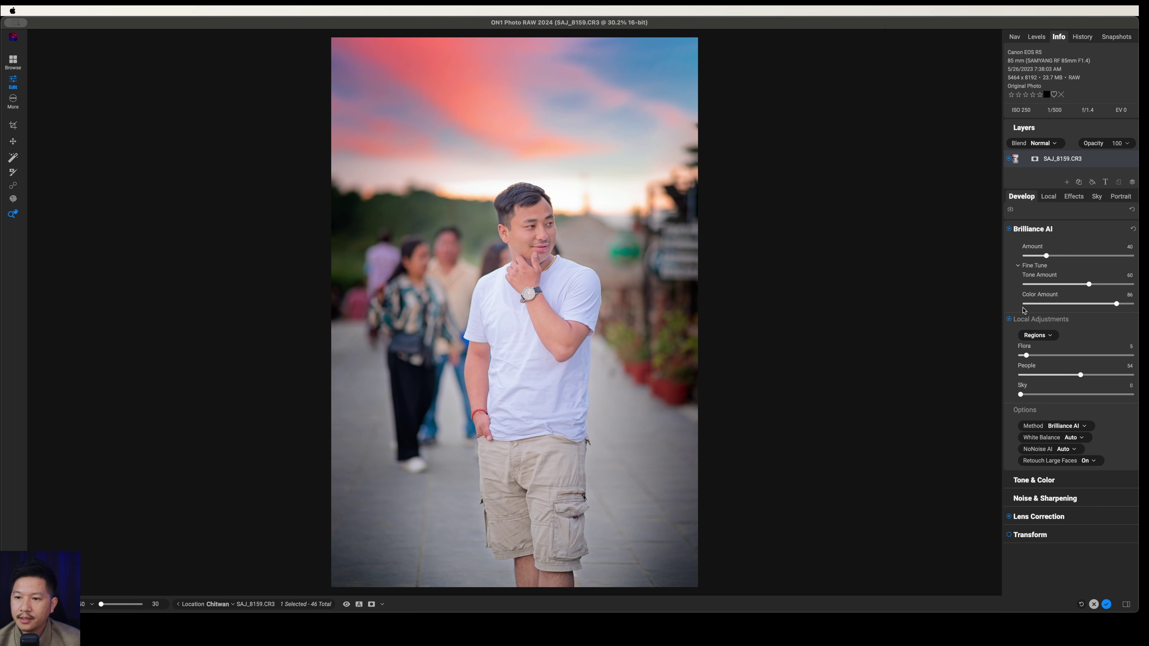
{"action": "left_click", "coordinate": [1009, 319]}
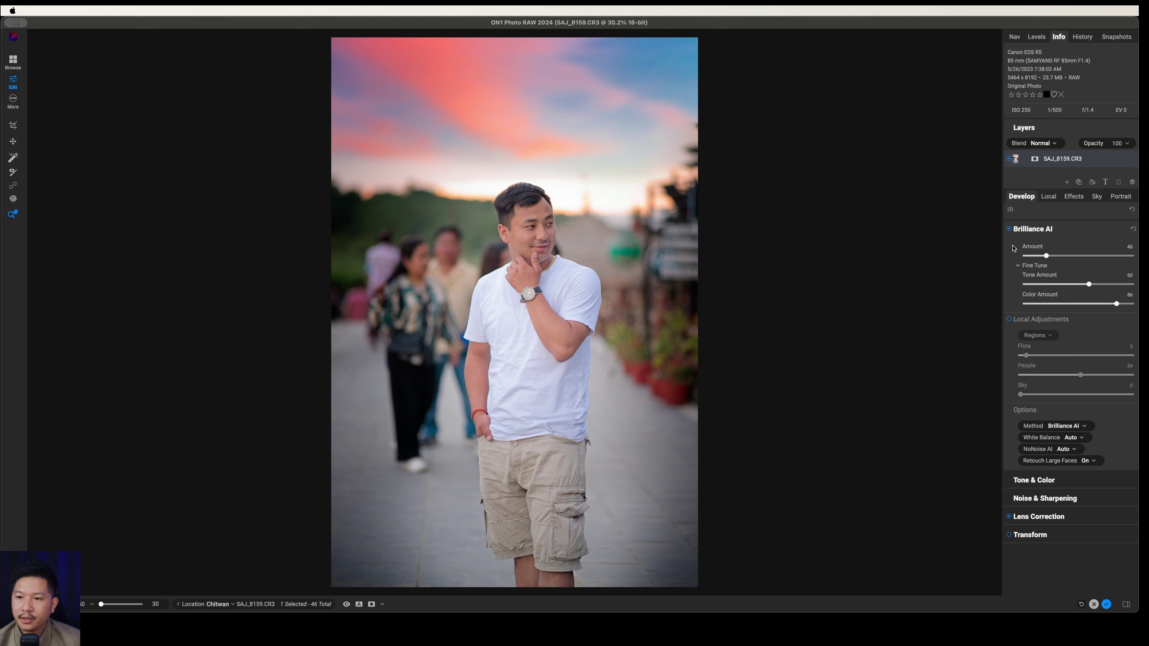
{"action": "left_click", "coordinate": [1011, 229]}
{"action": "left_click", "coordinate": [1013, 246]}
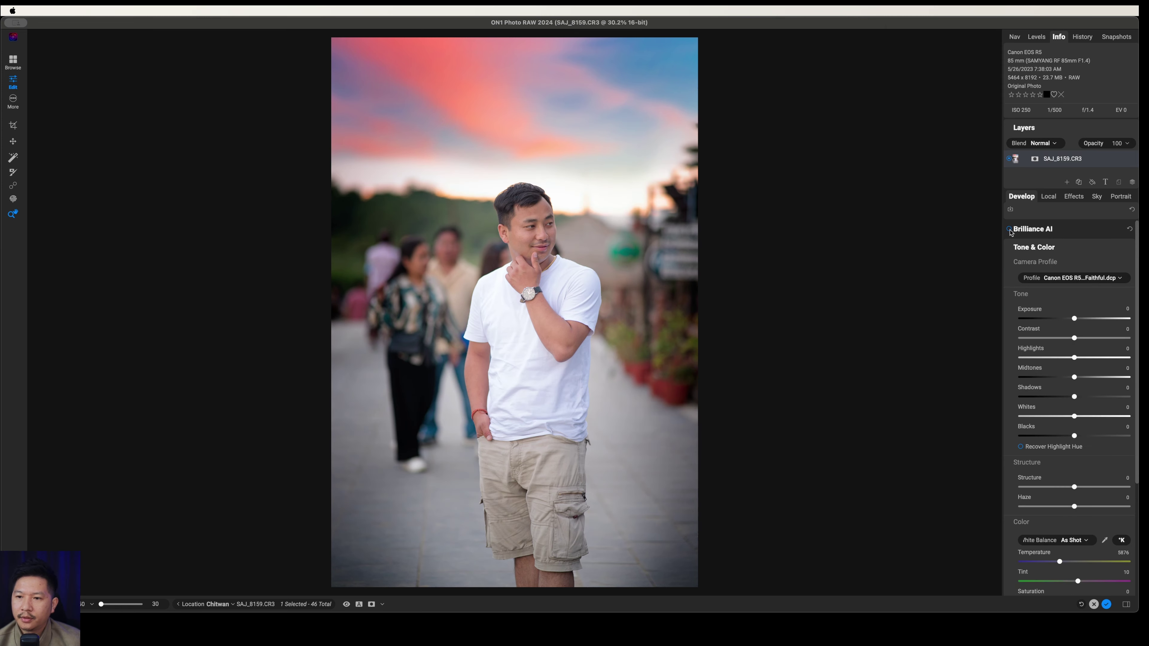
{"action": "left_click", "coordinate": [1019, 230]}
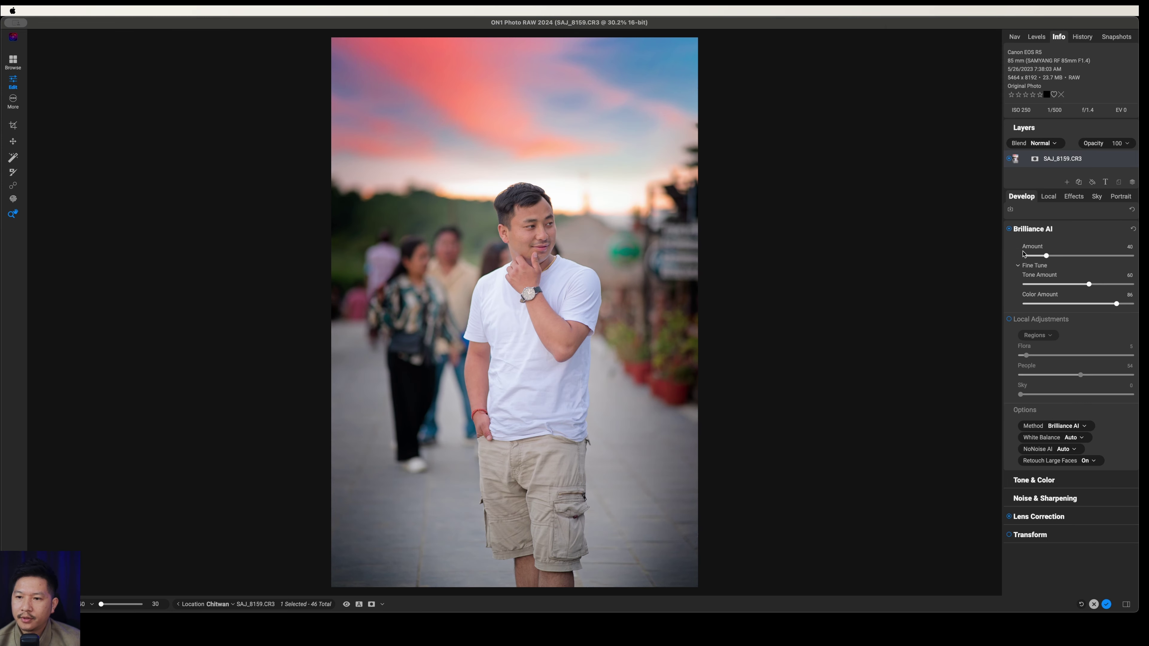
{"action": "left_click", "coordinate": [1010, 320]}
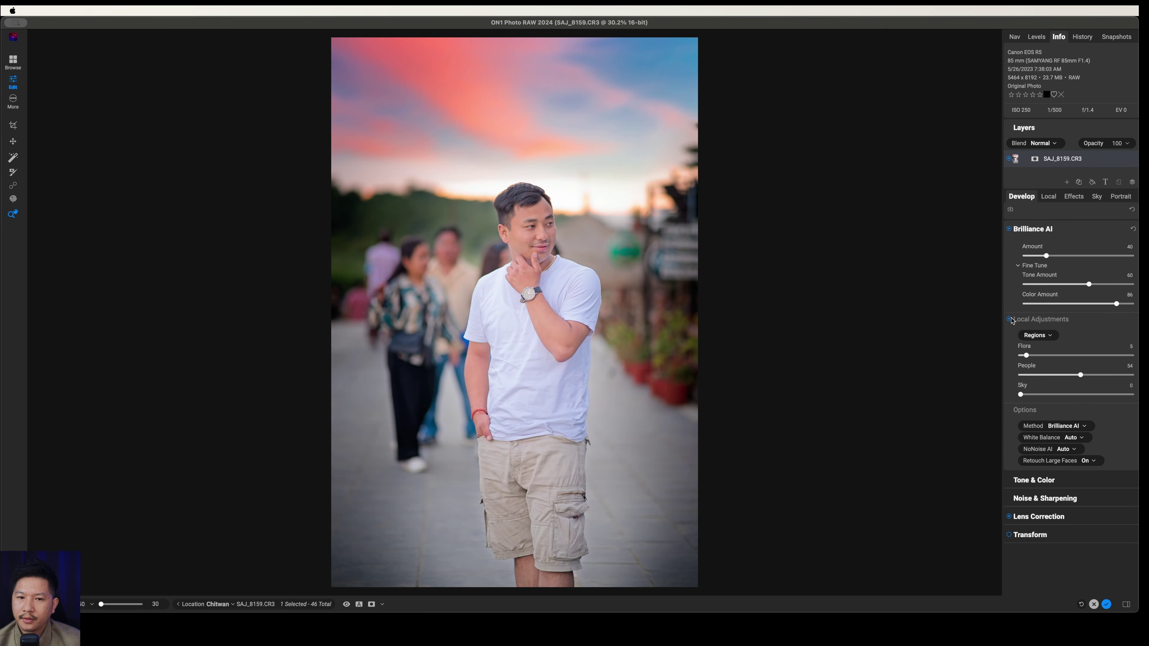
{"action": "left_click", "coordinate": [1037, 232]}
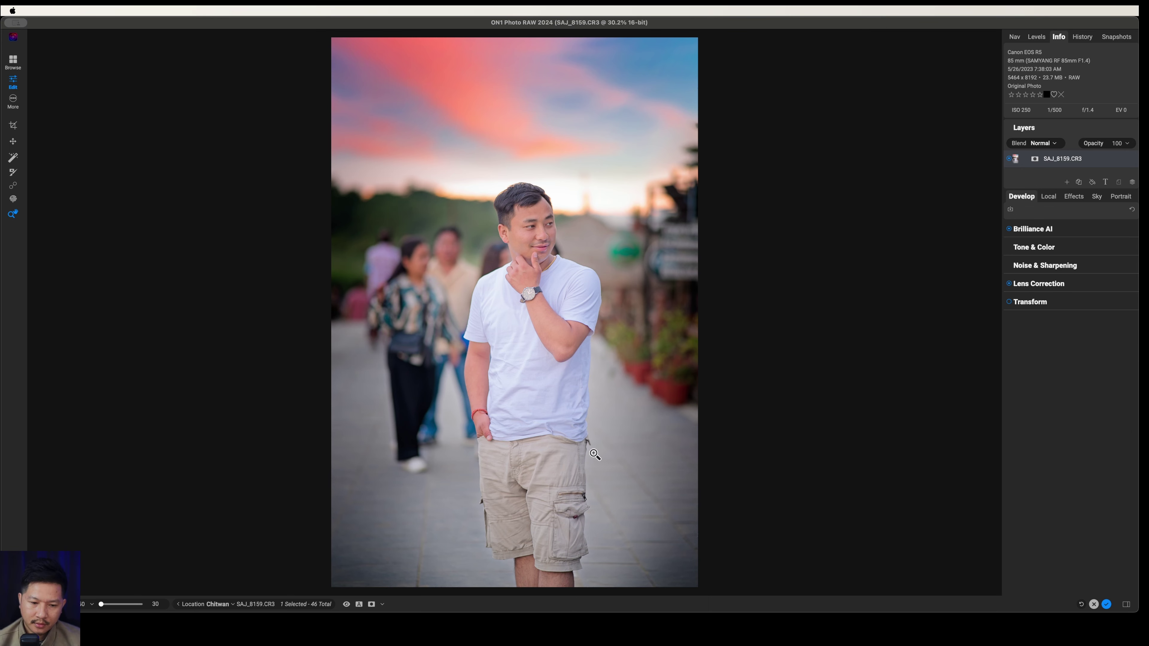
Compare the edited photo with the unedited original, and inspect the man's face at 100% zoom.
{"action": "key", "text": "super+p"}
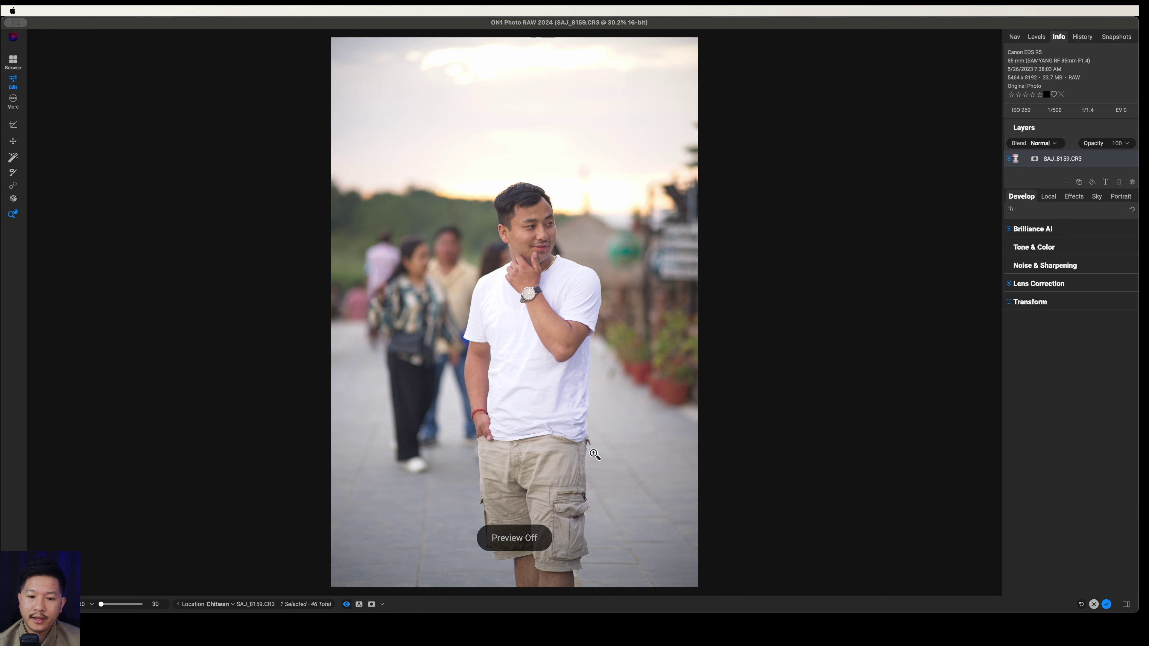
{"action": "key", "text": "p"}
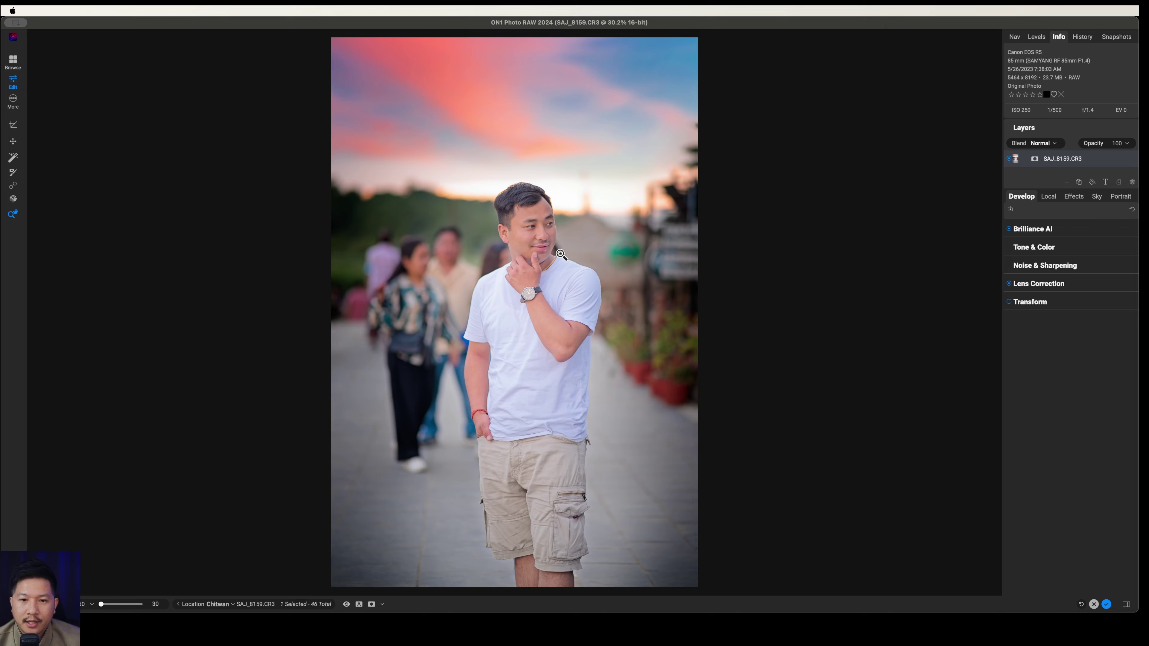
{"action": "left_click", "coordinate": [537, 246]}
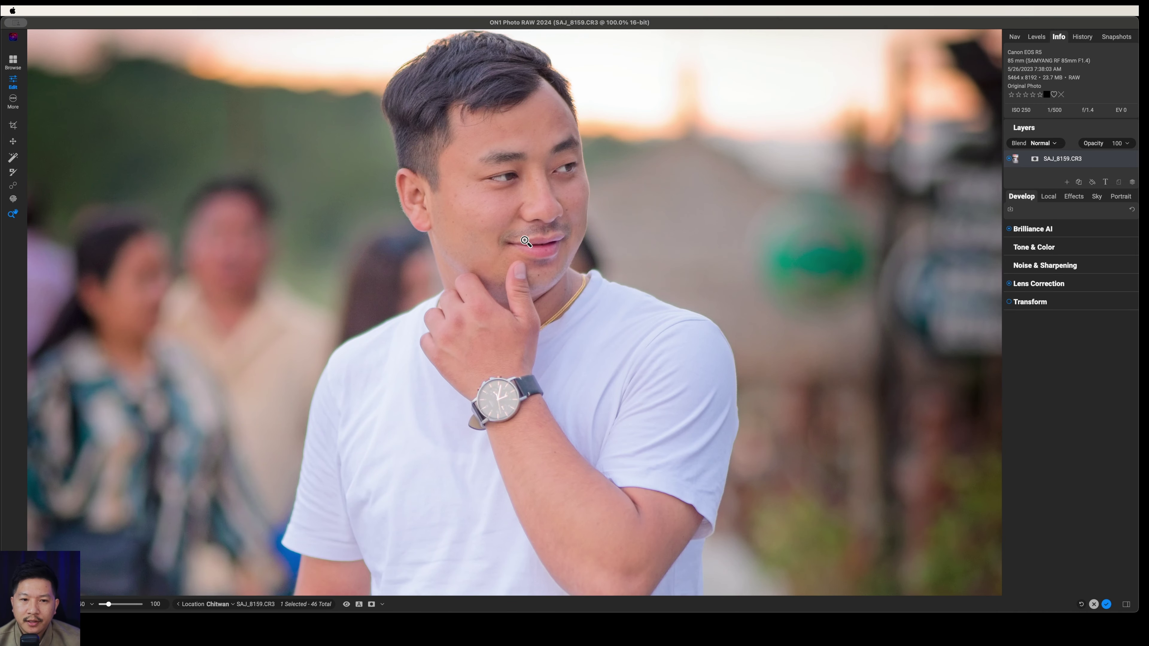
Add a Film Grain filter to the whole photo and set its film type to Kodak T-Max 400.
{"action": "left_click", "coordinate": [526, 241]}
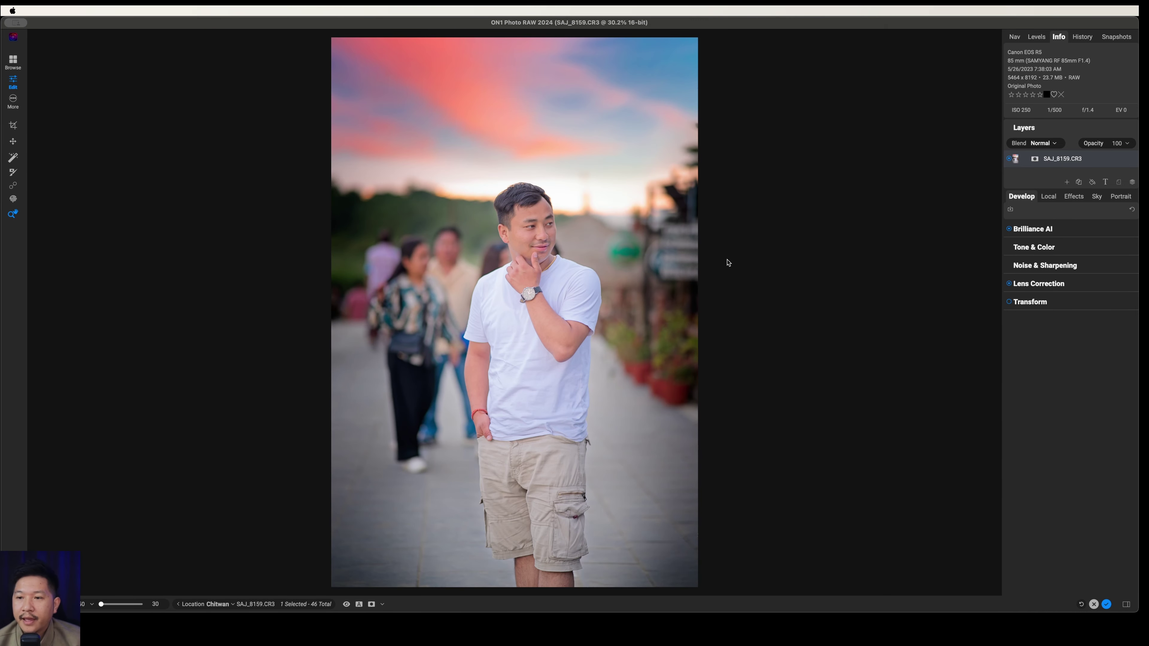
{"action": "left_click", "coordinate": [1071, 197]}
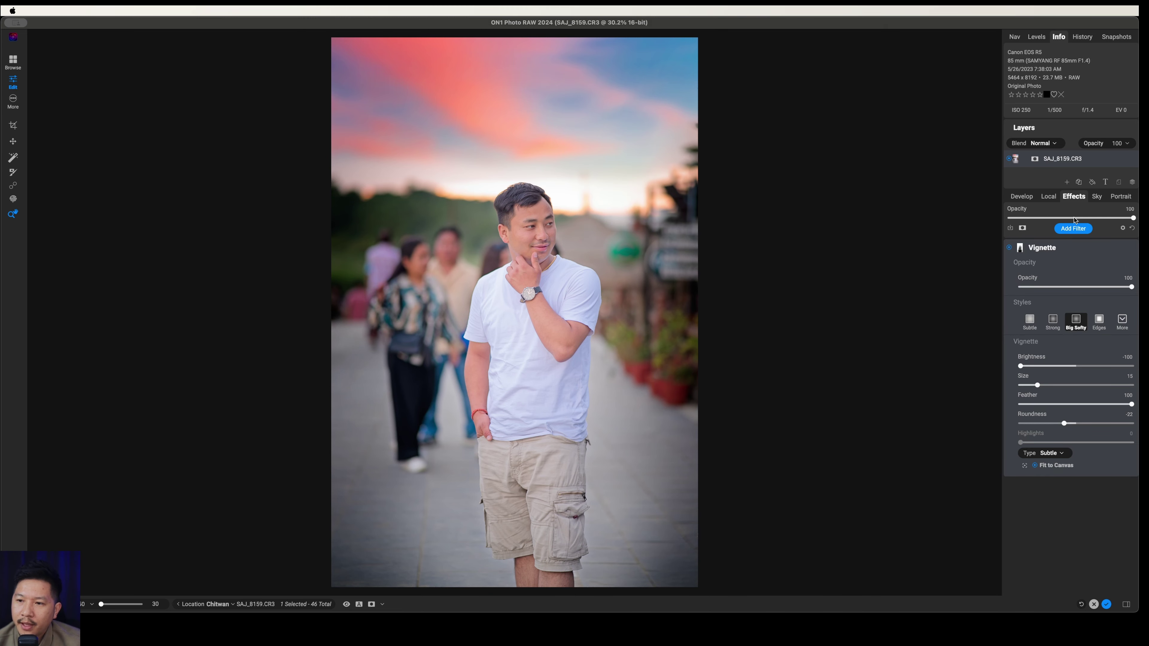
{"action": "left_click", "coordinate": [1076, 230]}
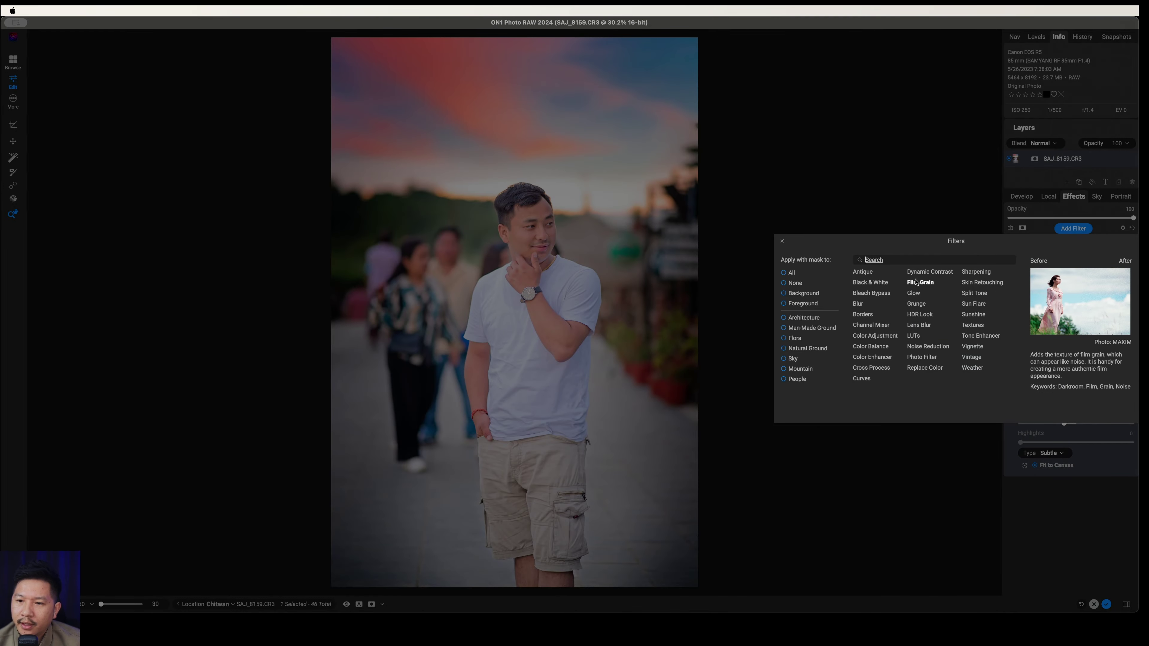
{"action": "left_click", "coordinate": [920, 283]}
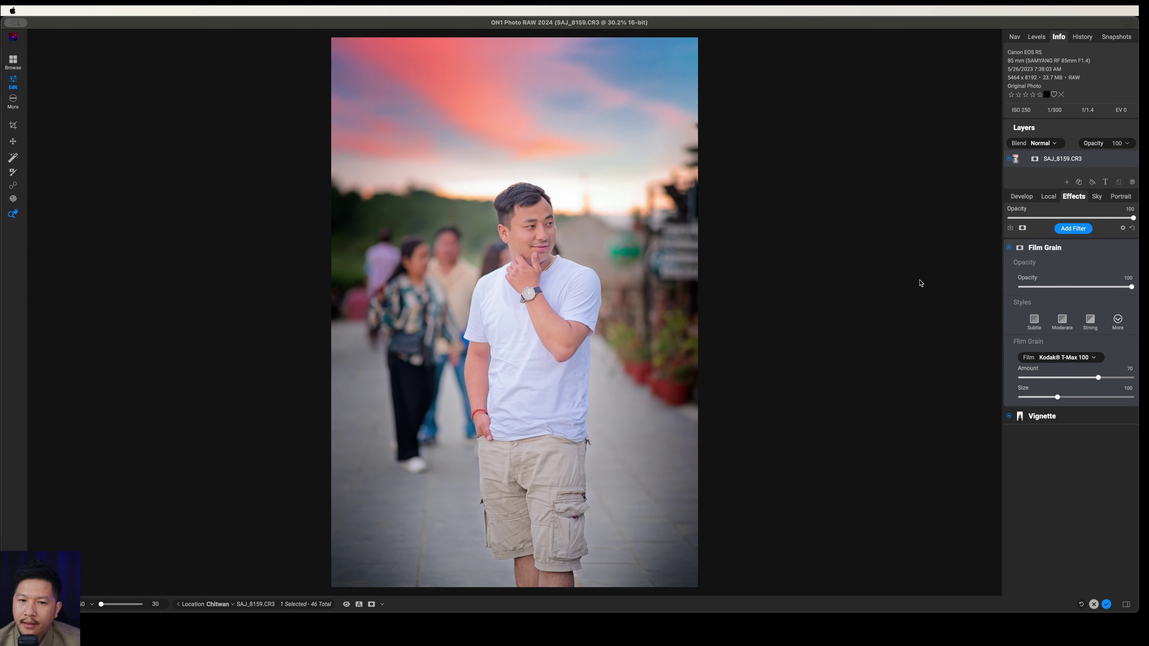
{"action": "left_click", "coordinate": [1077, 359]}
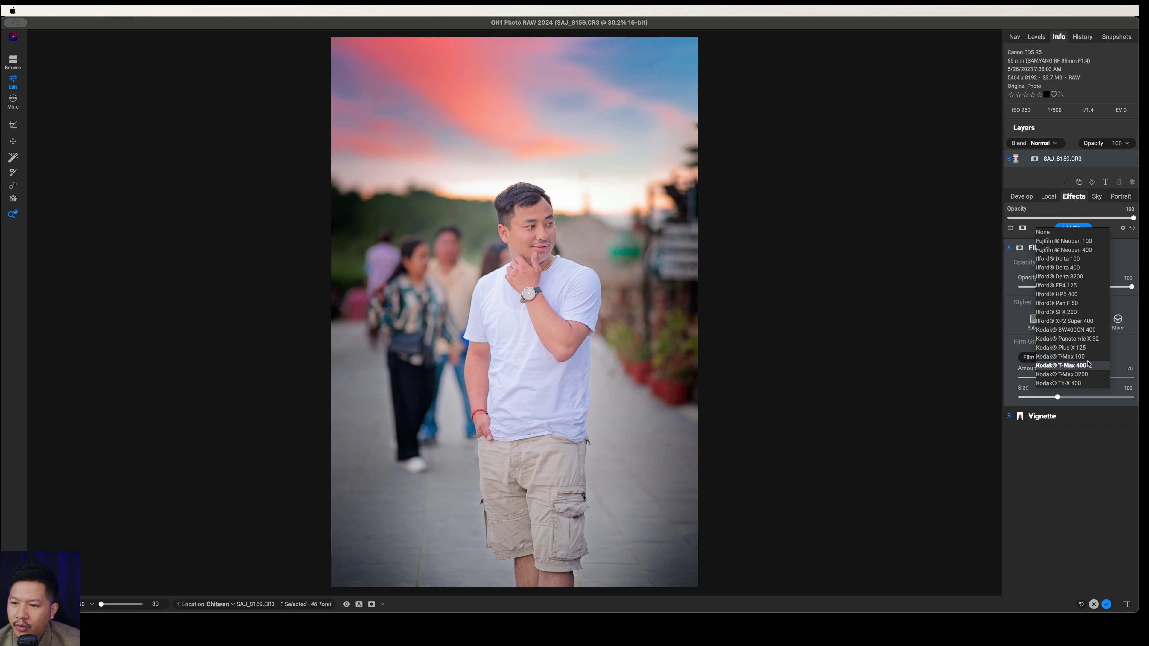
{"action": "left_click", "coordinate": [1086, 366]}
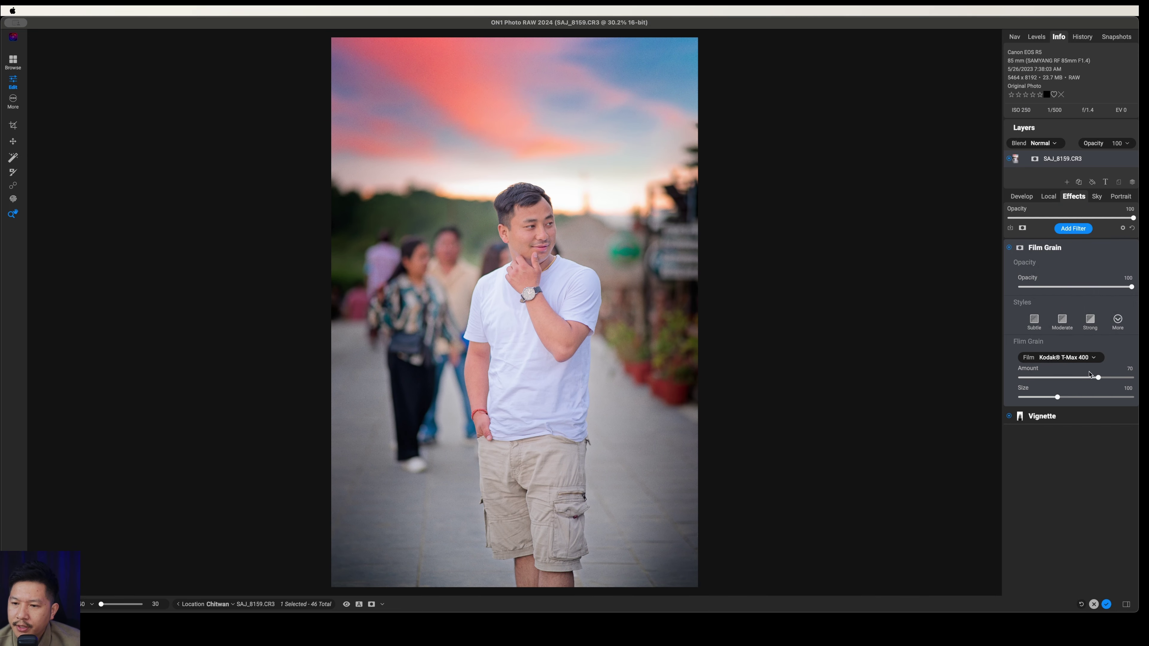
Set the Film Grain amount to 50 and reduce the grain size slightly while checking the face at 100% zoom.
{"action": "left_click", "coordinate": [539, 232]}
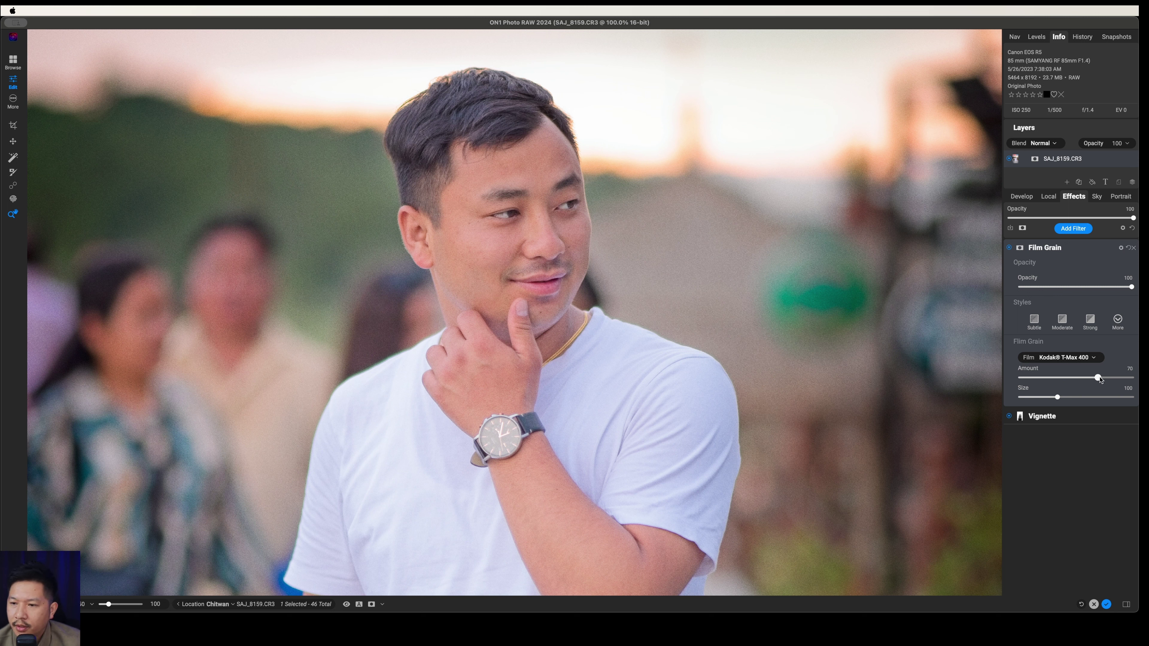
{"action": "left_click_drag", "start_coordinate": [1097, 379], "coordinate": [1080, 382]}
{"action": "left_click_drag", "start_coordinate": [1057, 398], "coordinate": [1049, 399]}
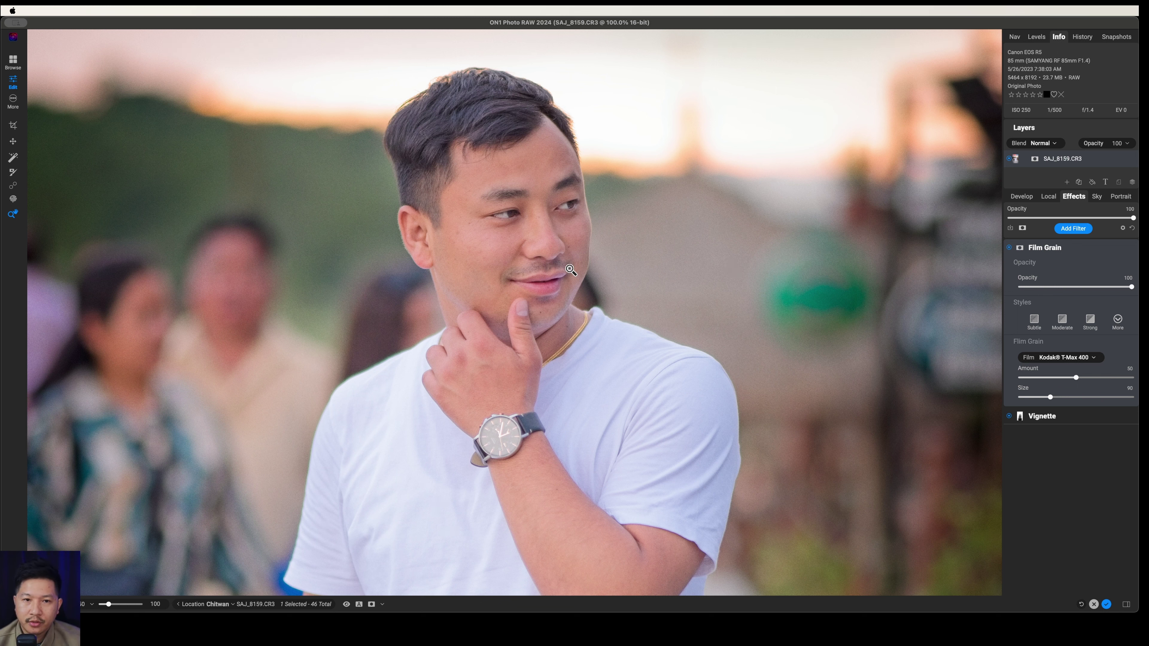
{"action": "key", "text": "super+0"}
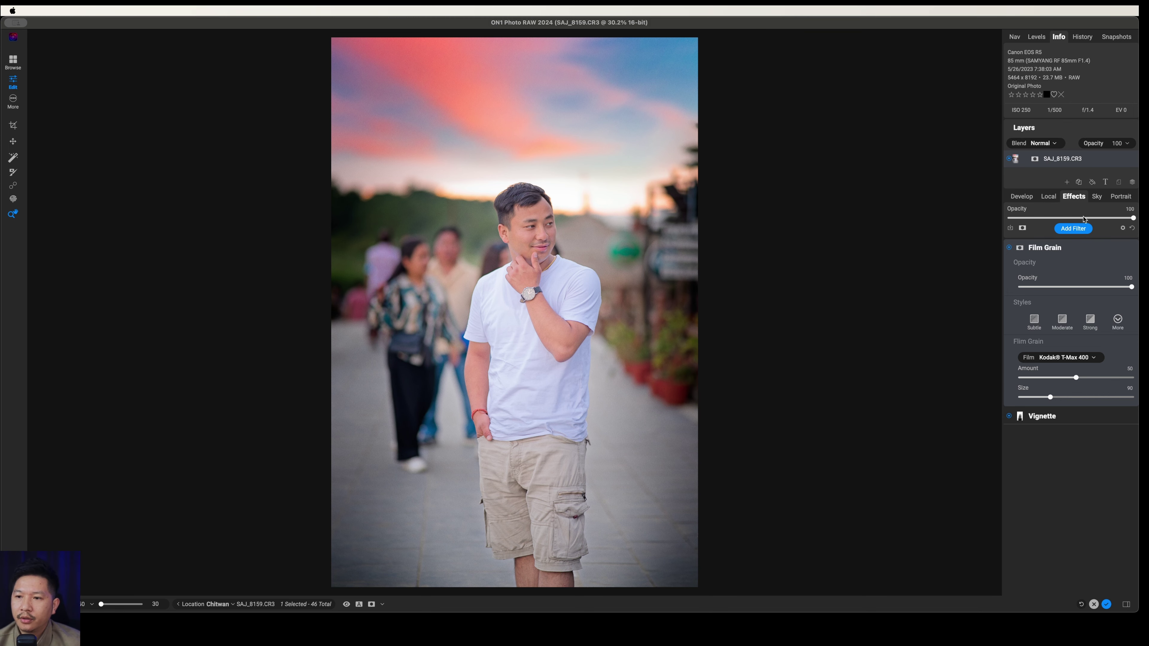
Add a Photo Filter and apply its Polarizer style.
{"action": "left_click", "coordinate": [1076, 228]}
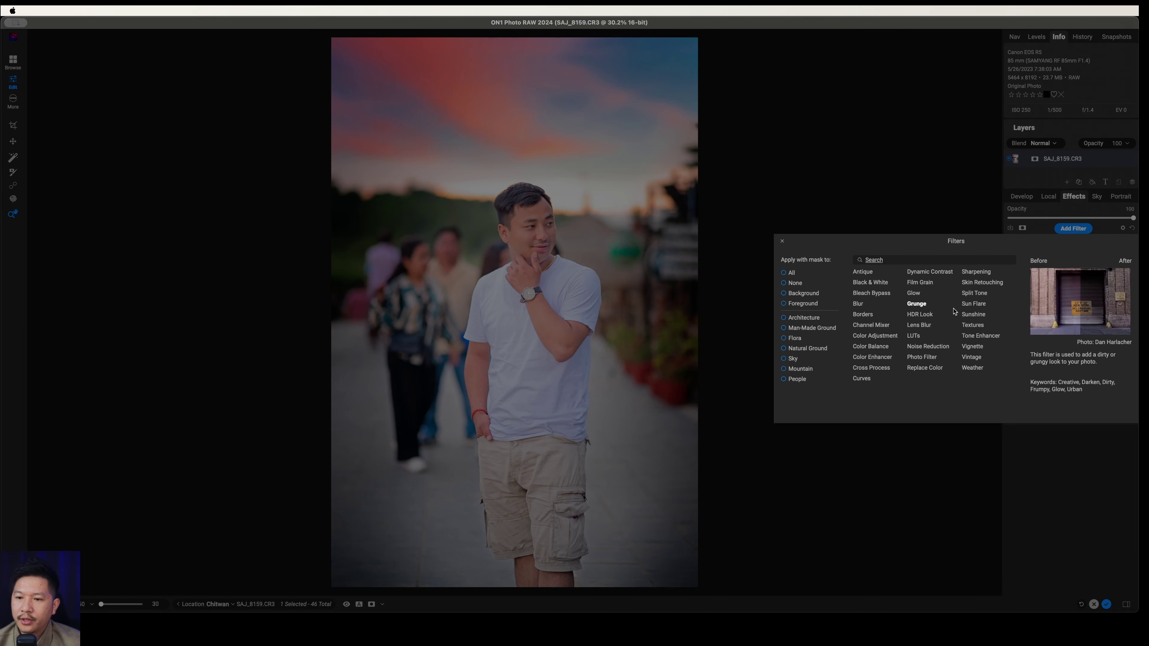
{"action": "left_click", "coordinate": [925, 356]}
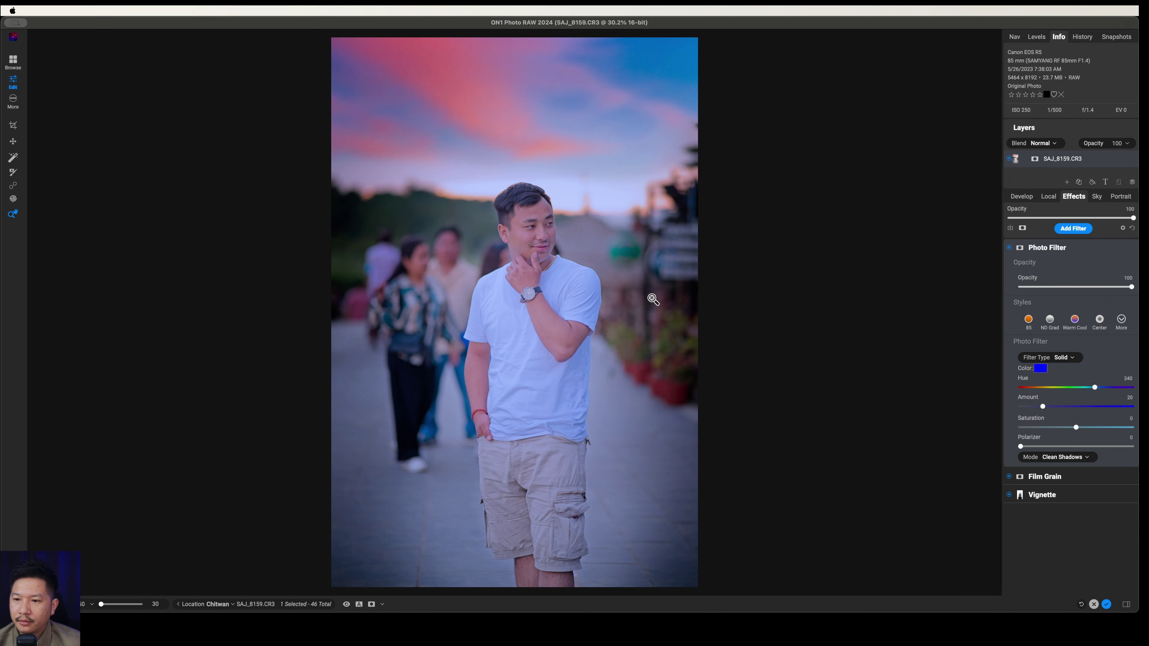
{"action": "left_click", "coordinate": [1122, 320]}
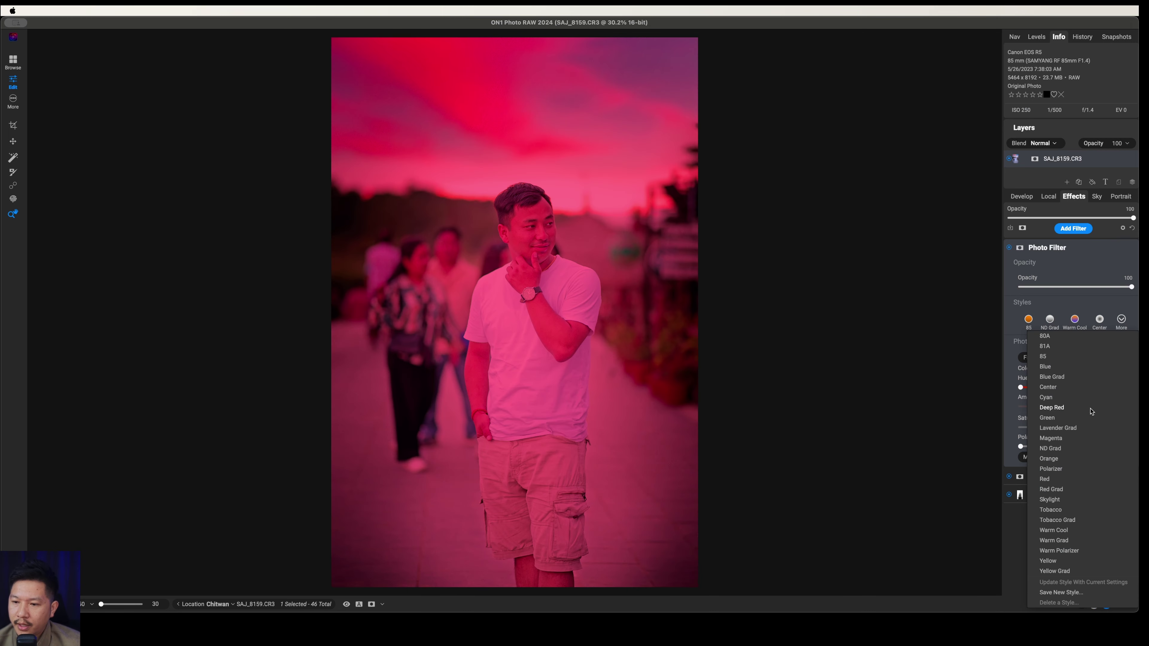
{"action": "left_click", "coordinate": [1056, 471]}
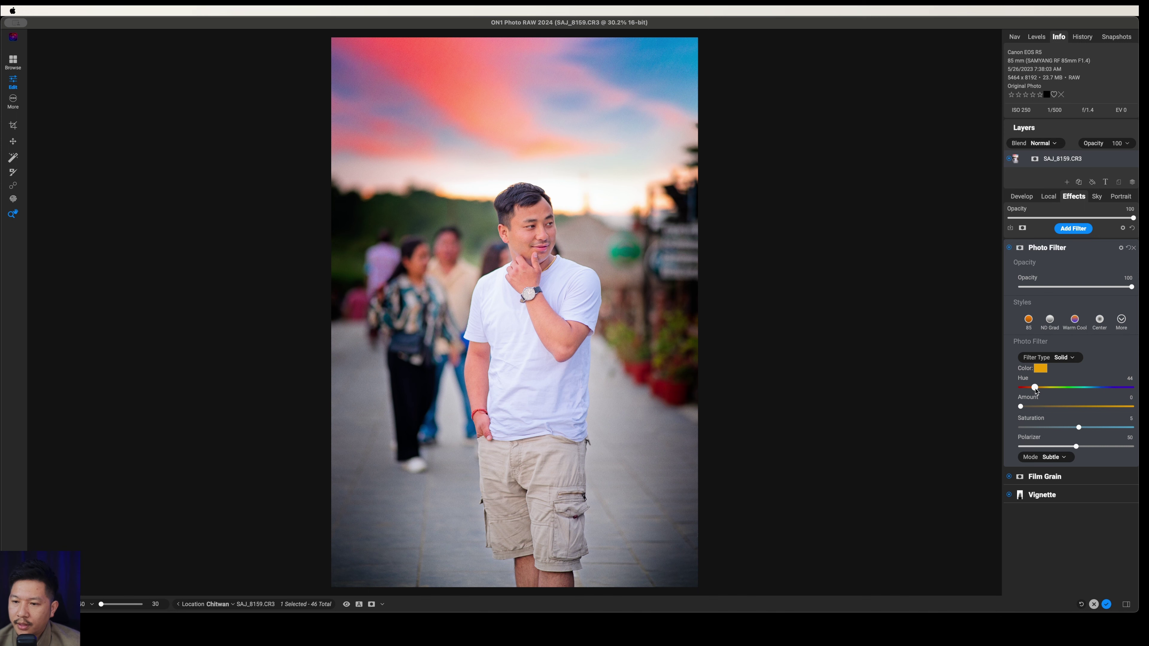
Set the Photo Filter's hue to 238, amount to 8 and polarizer to 16.
{"action": "left_click_drag", "start_coordinate": [1034, 388], "coordinate": [1094, 388]}
{"action": "left_click_drag", "start_coordinate": [1020, 406], "coordinate": [1029, 407]}
{"action": "left_click_drag", "start_coordinate": [1076, 448], "coordinate": [1039, 448]}
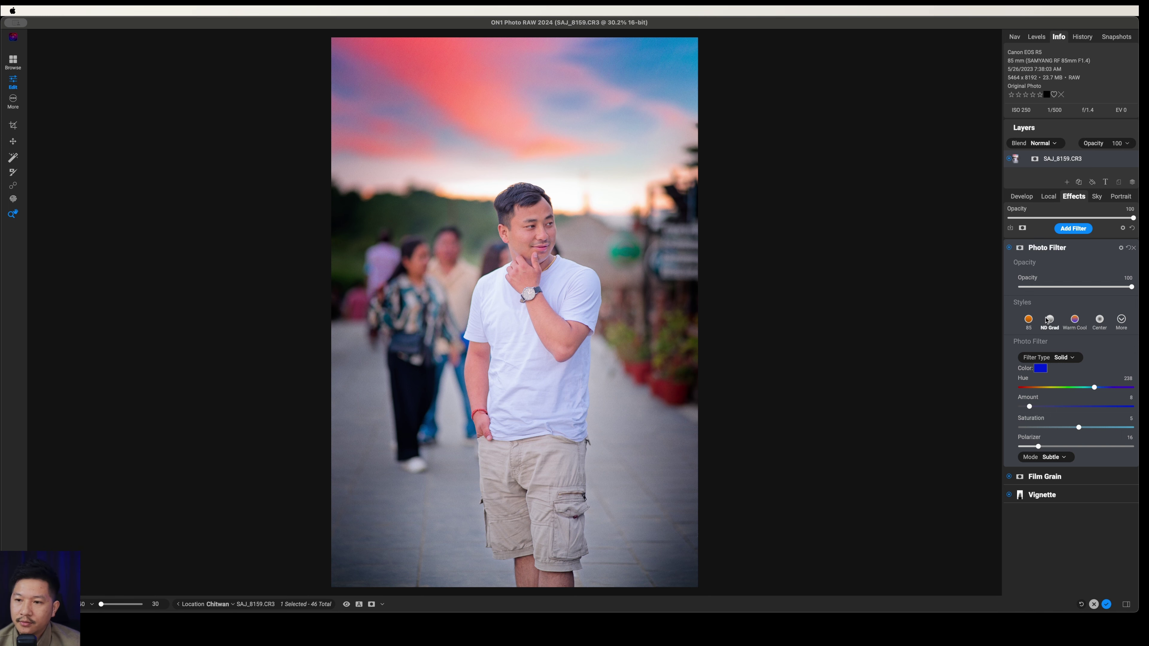
Compare the photo with the Photo Filter switched off and on.
{"action": "left_click", "coordinate": [1009, 249]}
{"action": "left_click", "coordinate": [1009, 248]}
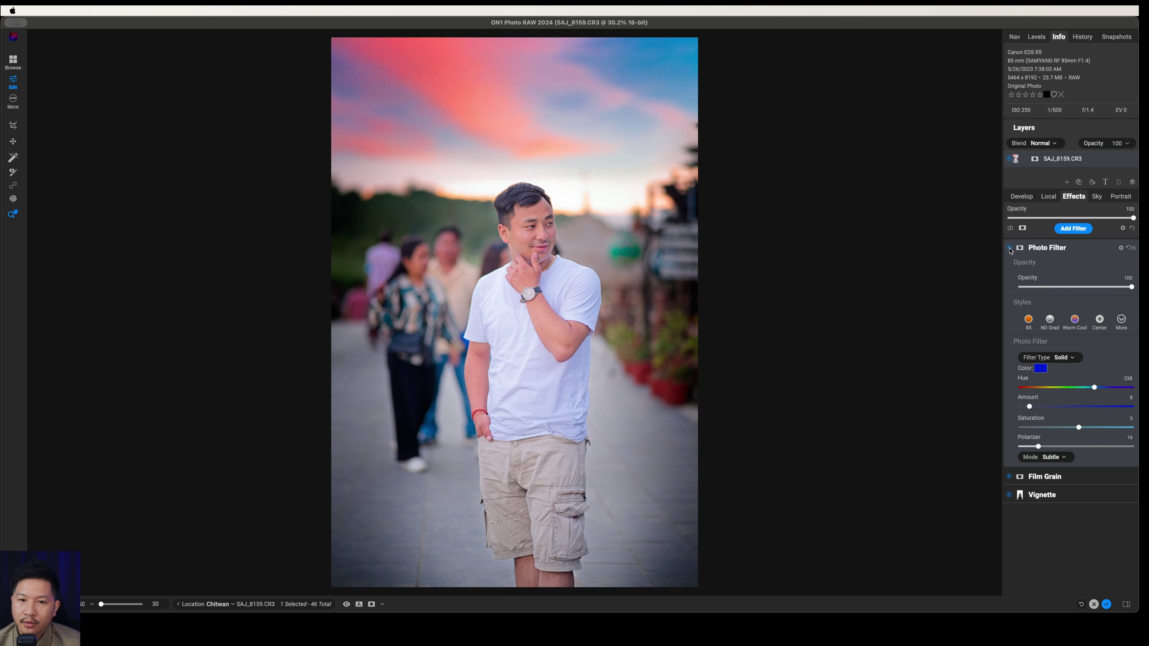
{"action": "left_click", "coordinate": [1009, 249]}
{"action": "left_click", "coordinate": [1009, 249]}
{"action": "left_click", "coordinate": [1009, 248]}
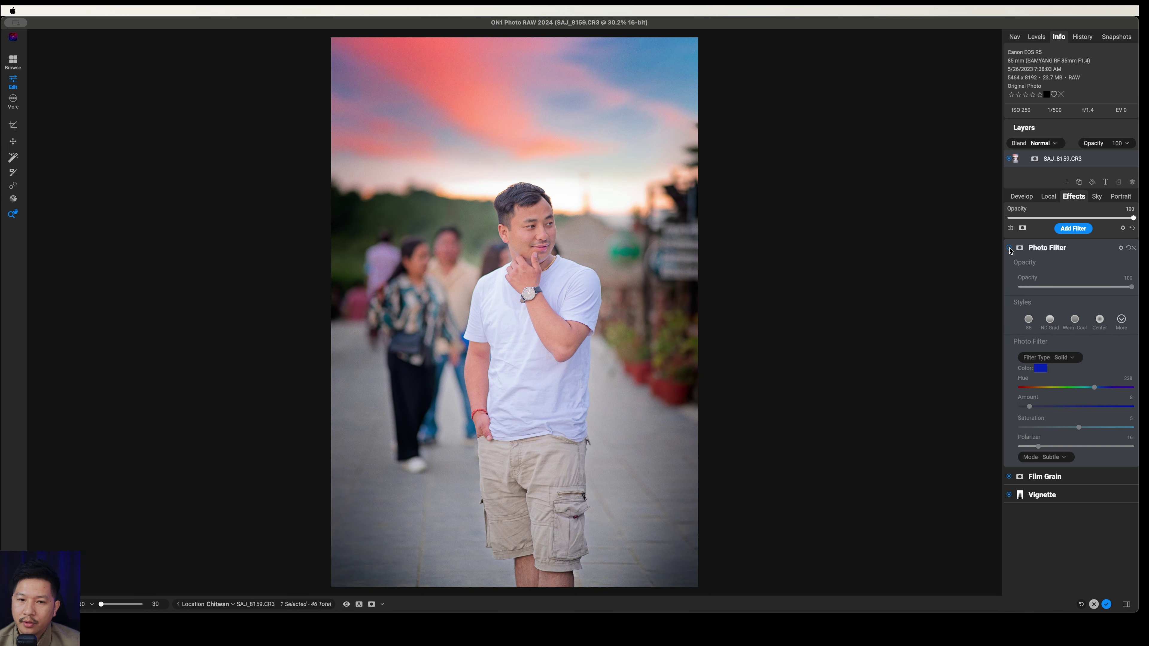
{"action": "left_click", "coordinate": [1009, 248]}
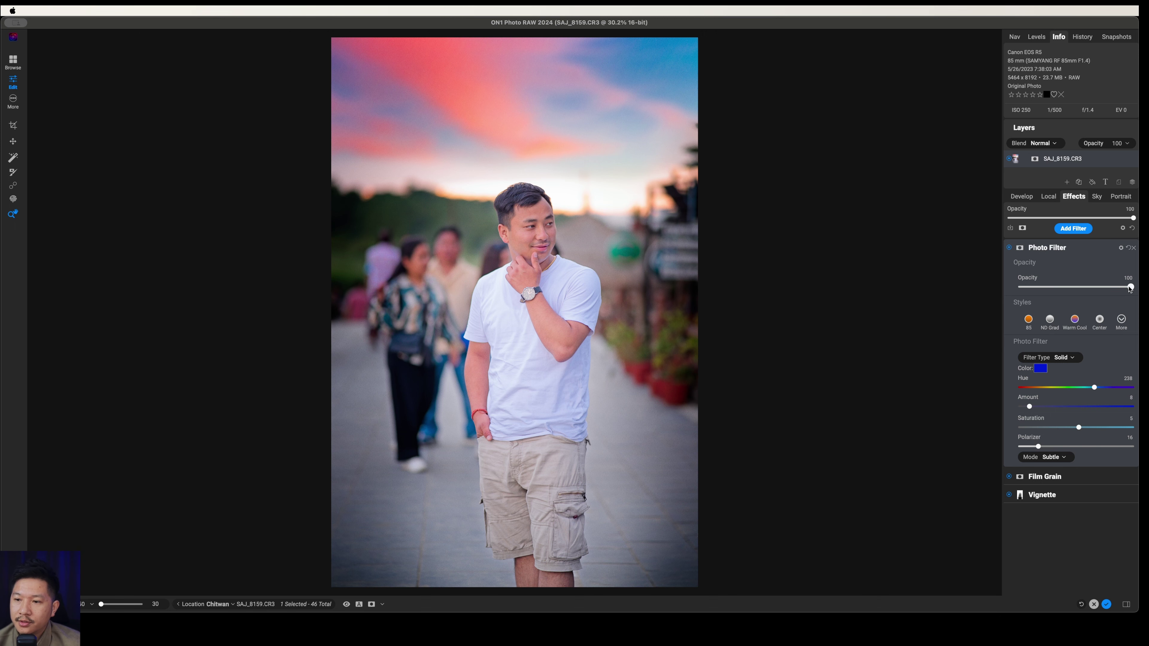
Set the Photo Filter's opacity to 75 and compare the photo with and without the filter.
{"action": "left_click_drag", "start_coordinate": [1131, 288], "coordinate": [1103, 294]}
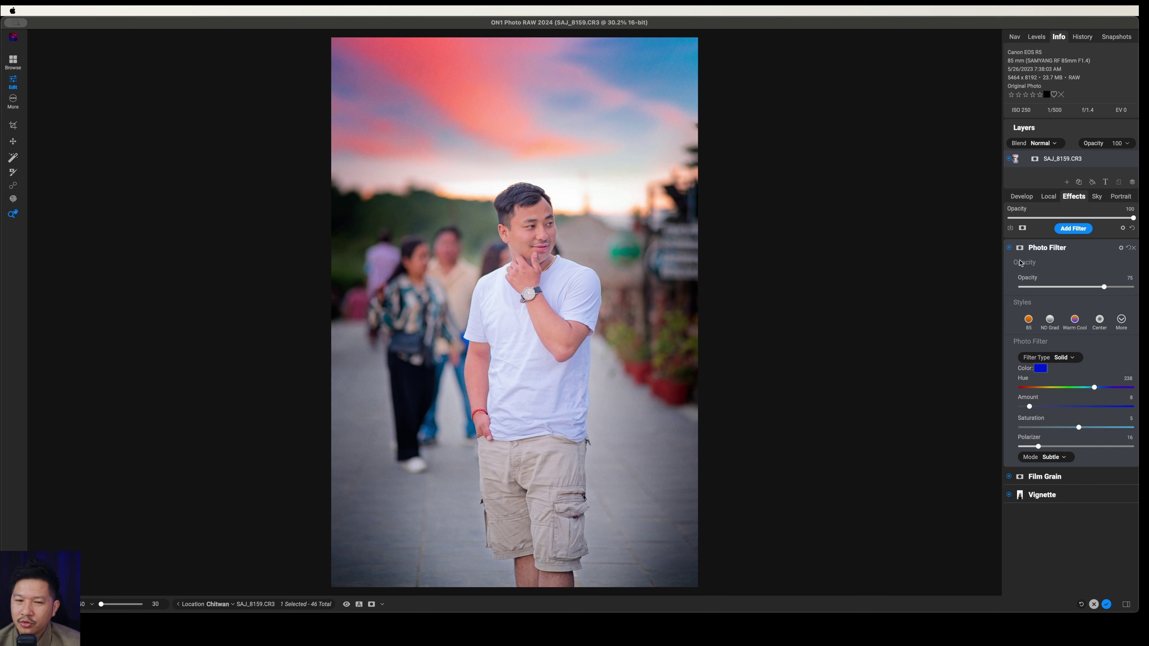
{"action": "left_click", "coordinate": [1009, 247]}
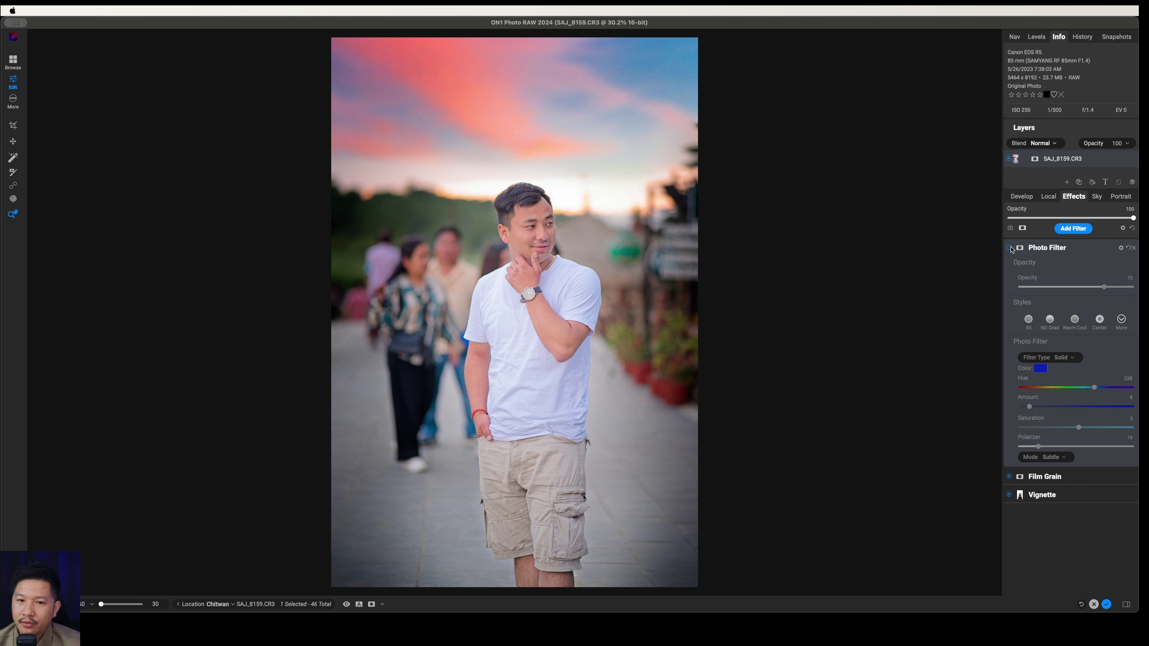
{"action": "left_click", "coordinate": [1009, 247]}
{"action": "left_click", "coordinate": [1009, 247]}
{"action": "left_click", "coordinate": [1009, 248]}
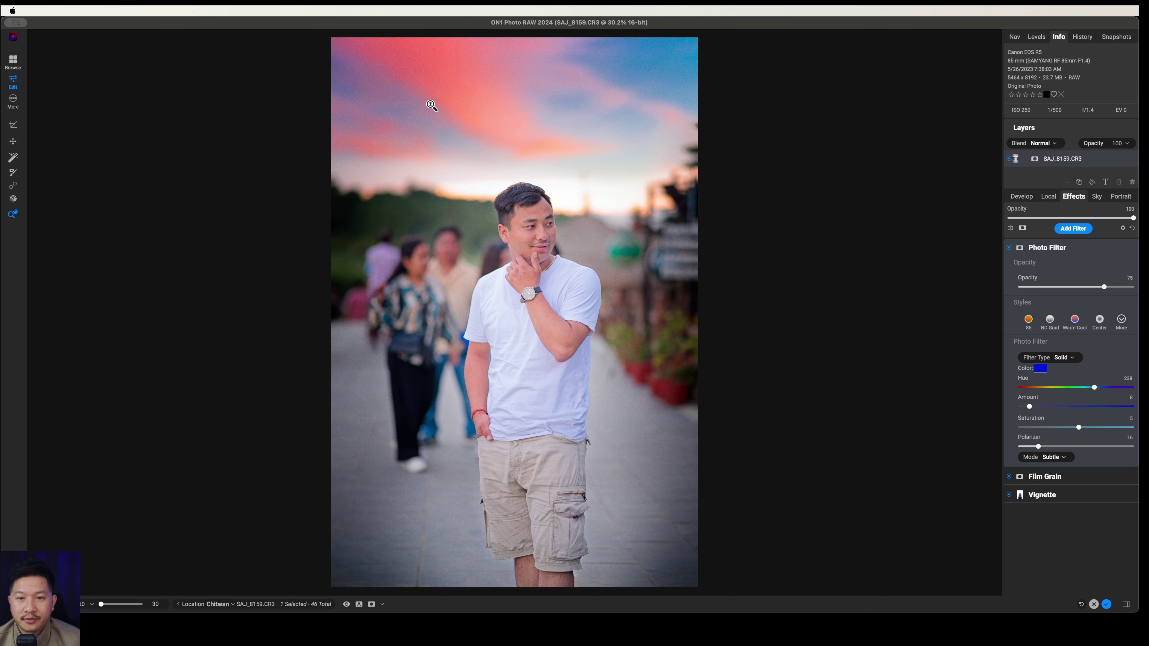
Add a Dynamic Contrast filter and set Medium to 11 and Large to 14, checking the face at 100% zoom.
{"action": "left_click", "coordinate": [1076, 228]}
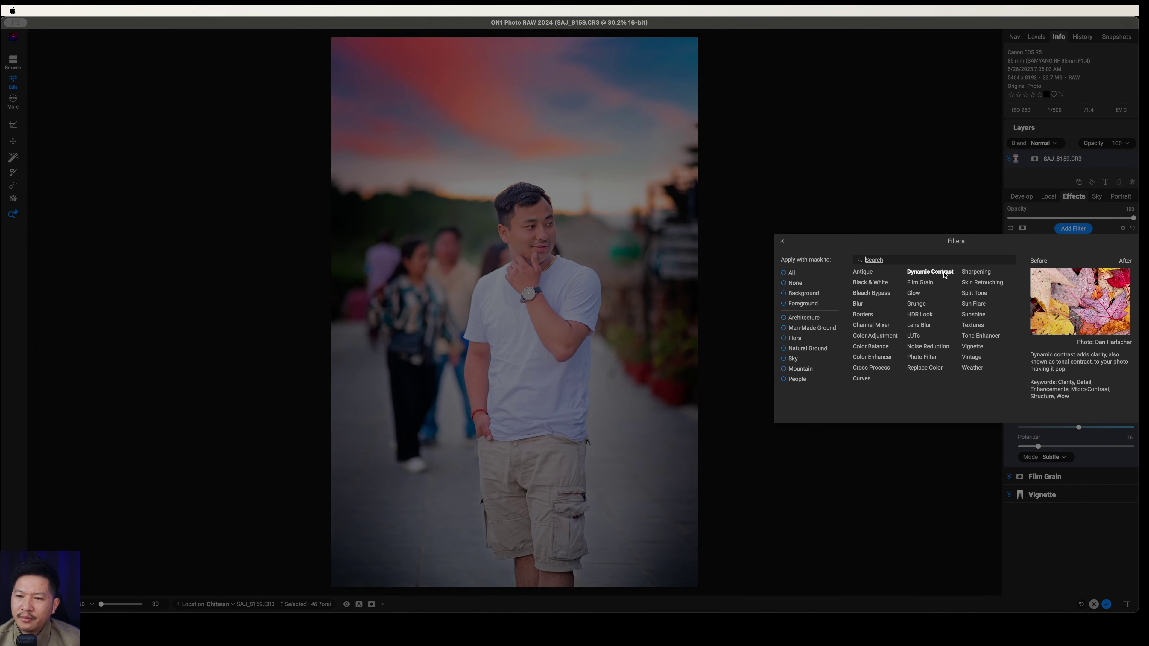
{"action": "left_click", "coordinate": [932, 271]}
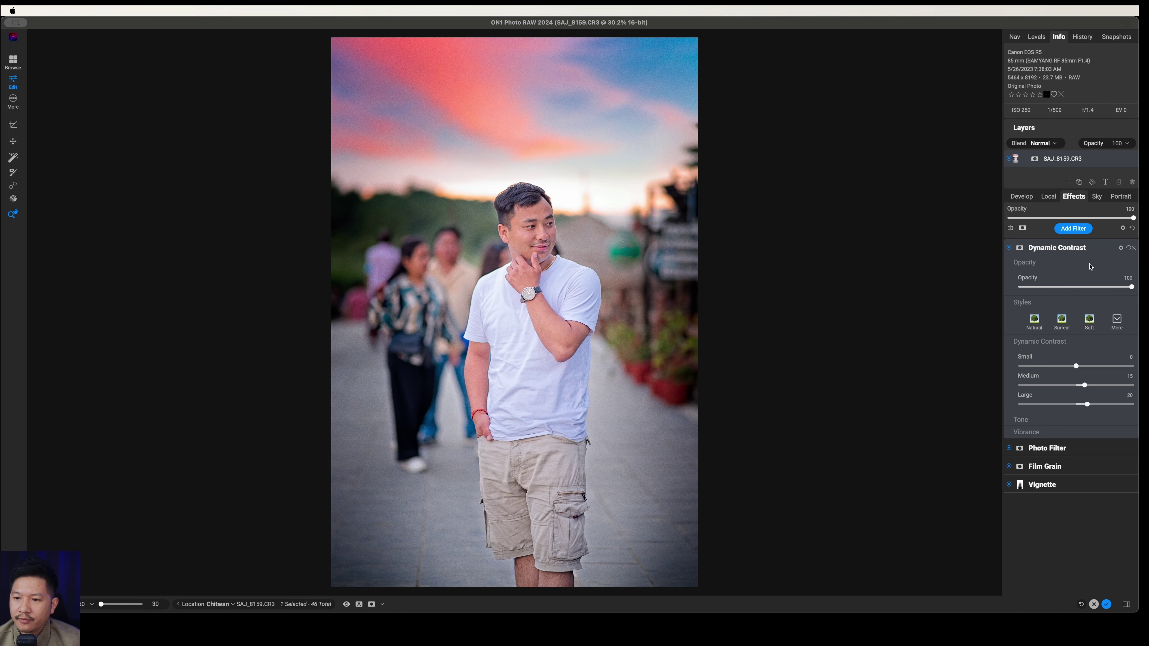
{"action": "left_click", "coordinate": [527, 232]}
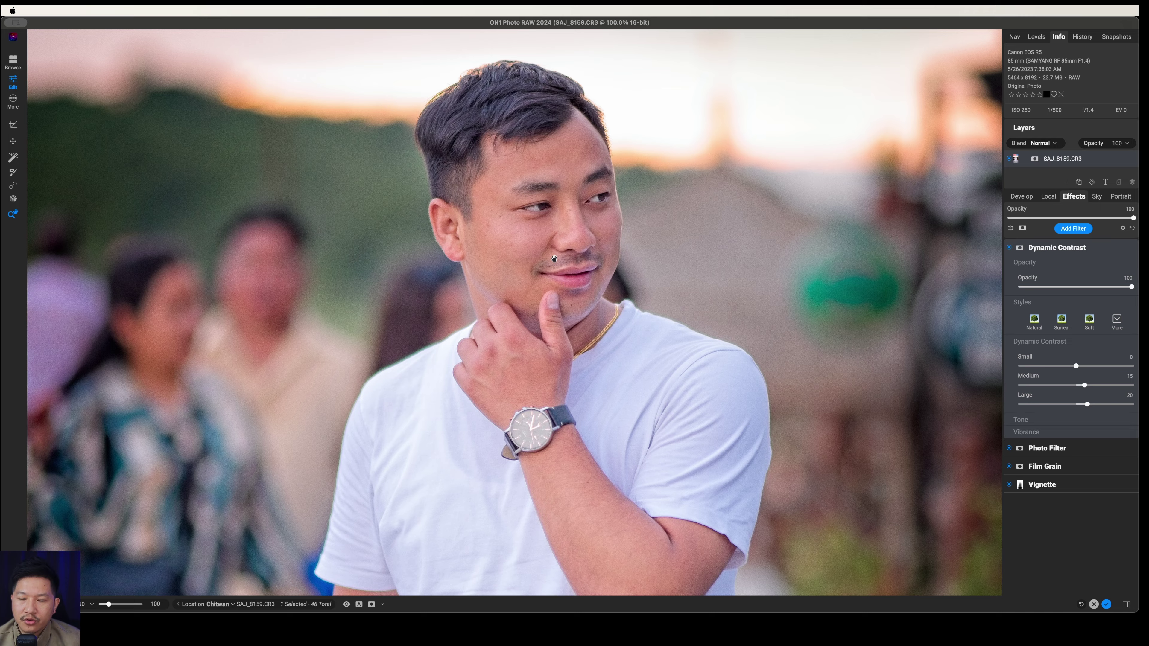
{"action": "left_click", "coordinate": [555, 260]}
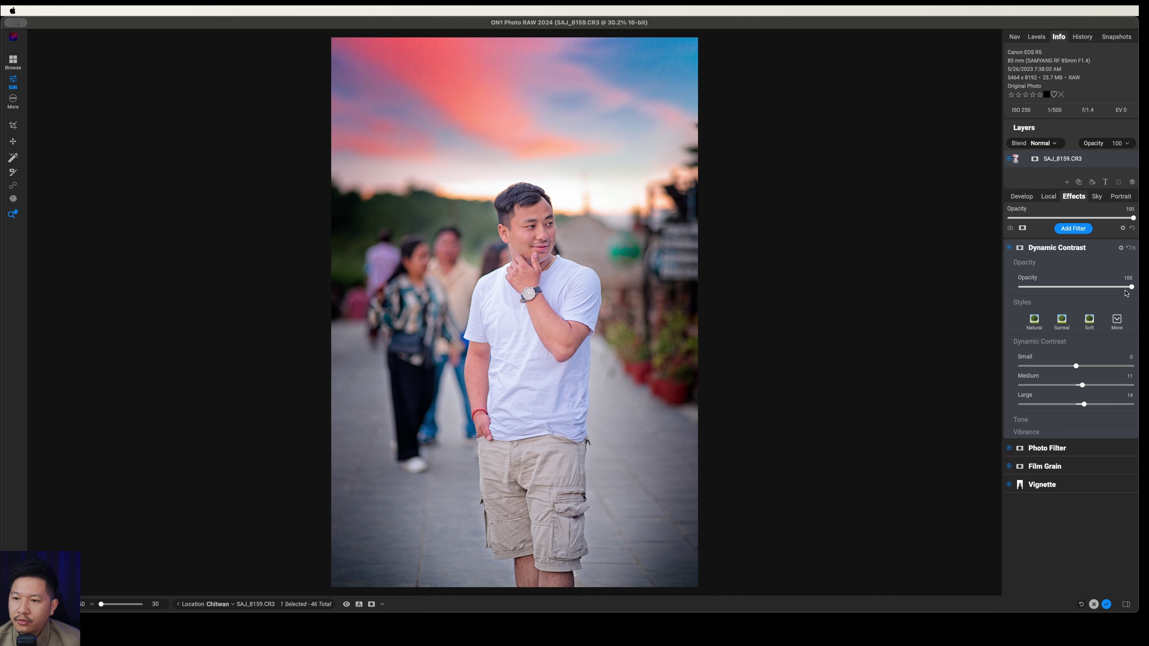
Set the Dynamic Contrast opacity to 50, compare the photo with the filter off and on, and collapse its settings.
{"action": "left_click_drag", "start_coordinate": [1131, 288], "coordinate": [1081, 293]}
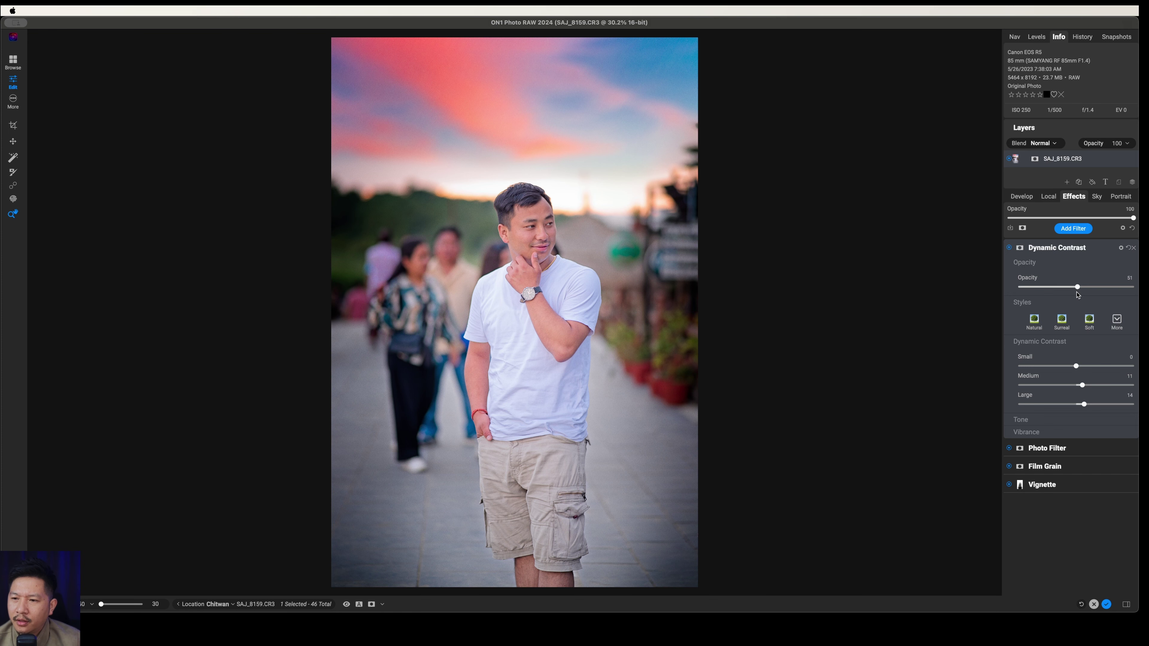
{"action": "left_click", "coordinate": [1010, 249]}
{"action": "left_click", "coordinate": [1010, 249]}
{"action": "left_click", "coordinate": [1011, 249]}
{"action": "left_click", "coordinate": [1010, 249]}
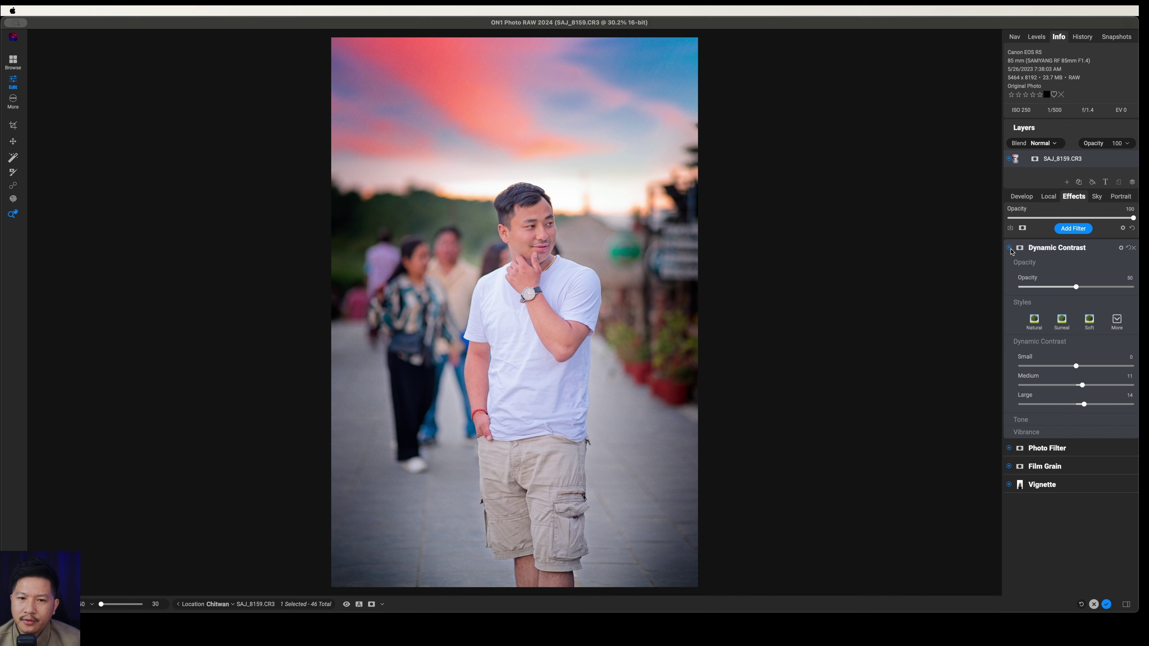
{"action": "left_click", "coordinate": [1064, 251]}
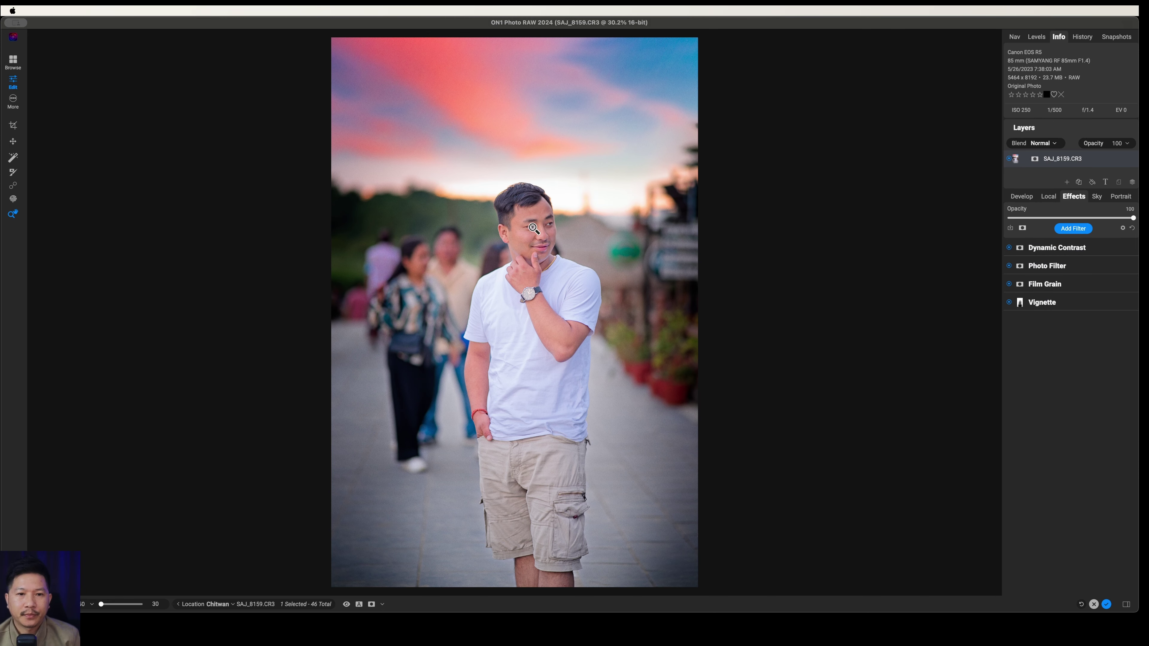
Inspect the man's face at 100% zoom, and compare the finished edit with the unedited original.
{"action": "left_click", "coordinate": [533, 229]}
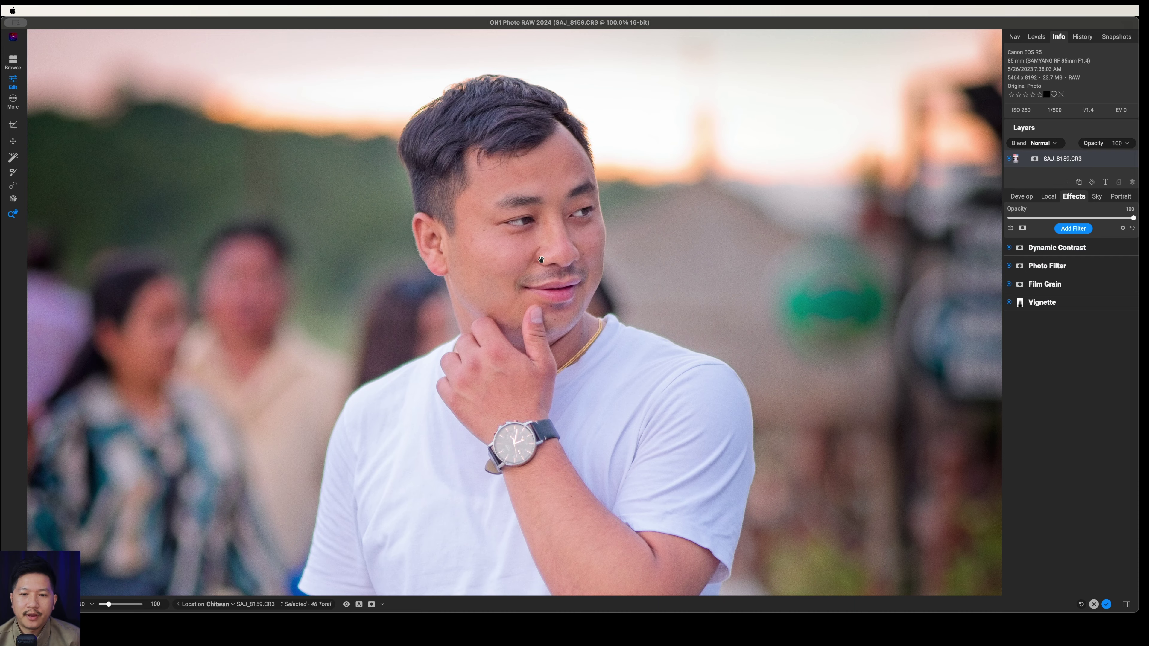
{"action": "left_click", "coordinate": [543, 260]}
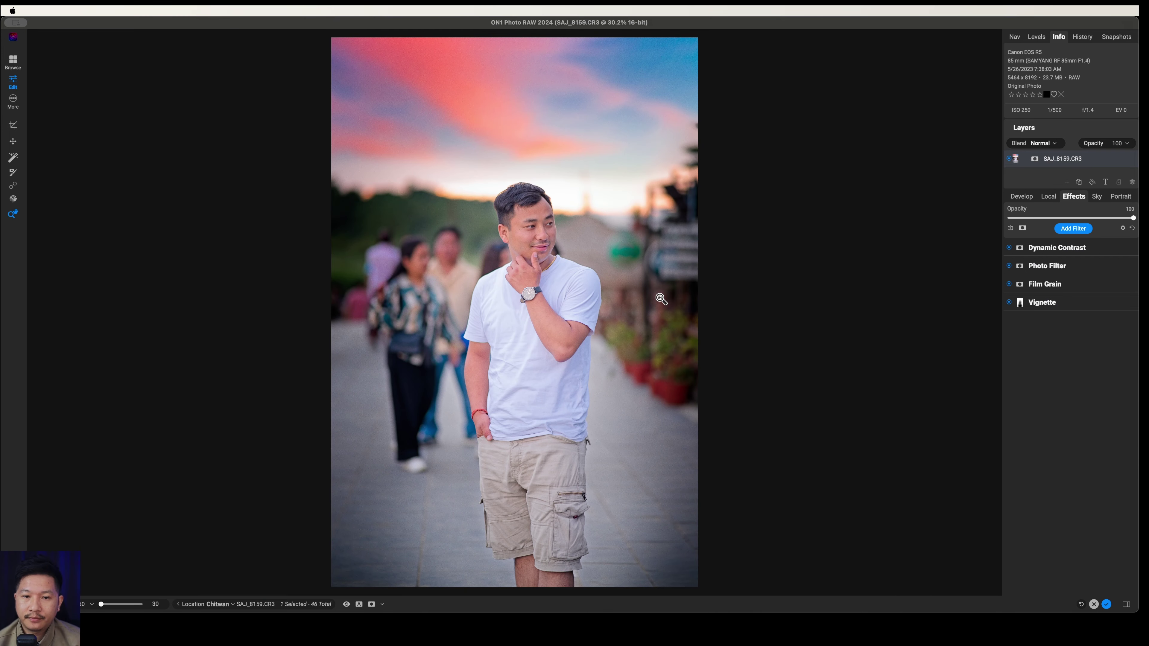
{"action": "key", "text": "backslash"}
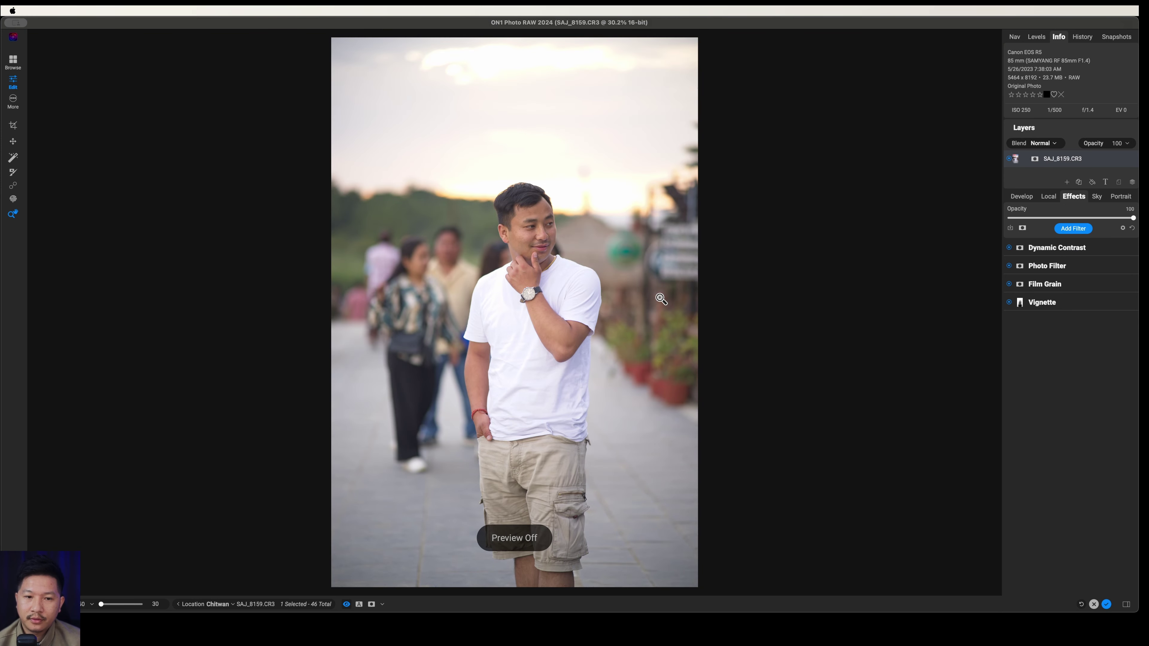
{"action": "key", "text": "backslash"}
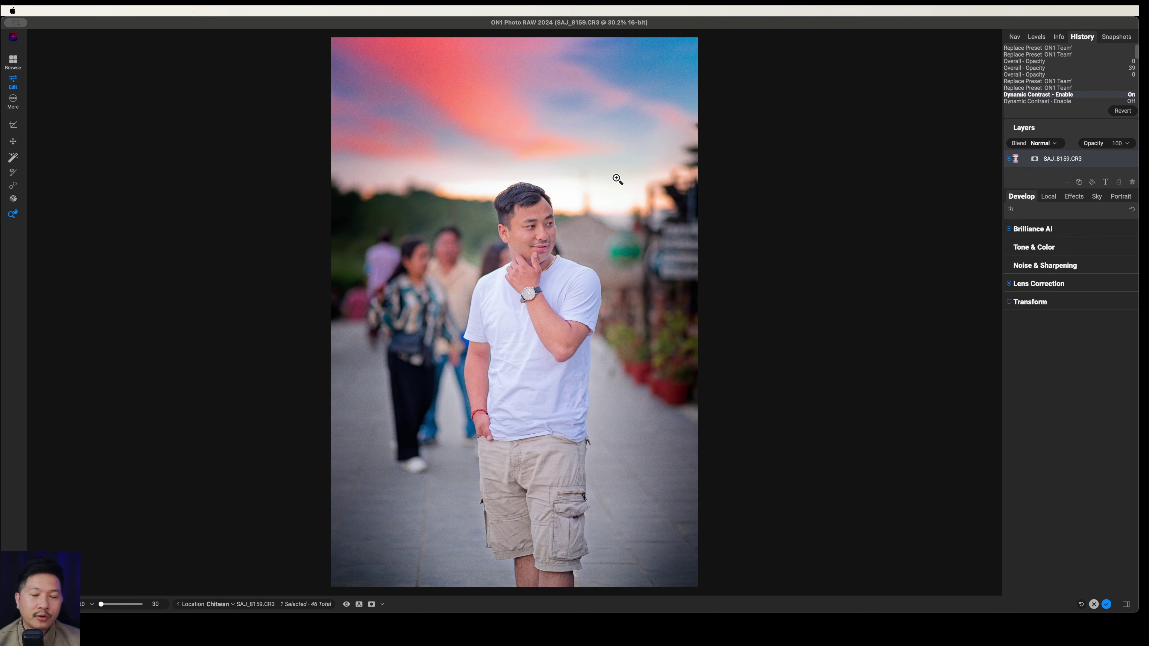
Open the portrait SAJ_8174.CR3 from the photo browser and inspect its sky and blurred background at 100% zoom.
{"action": "key", "text": "g"}
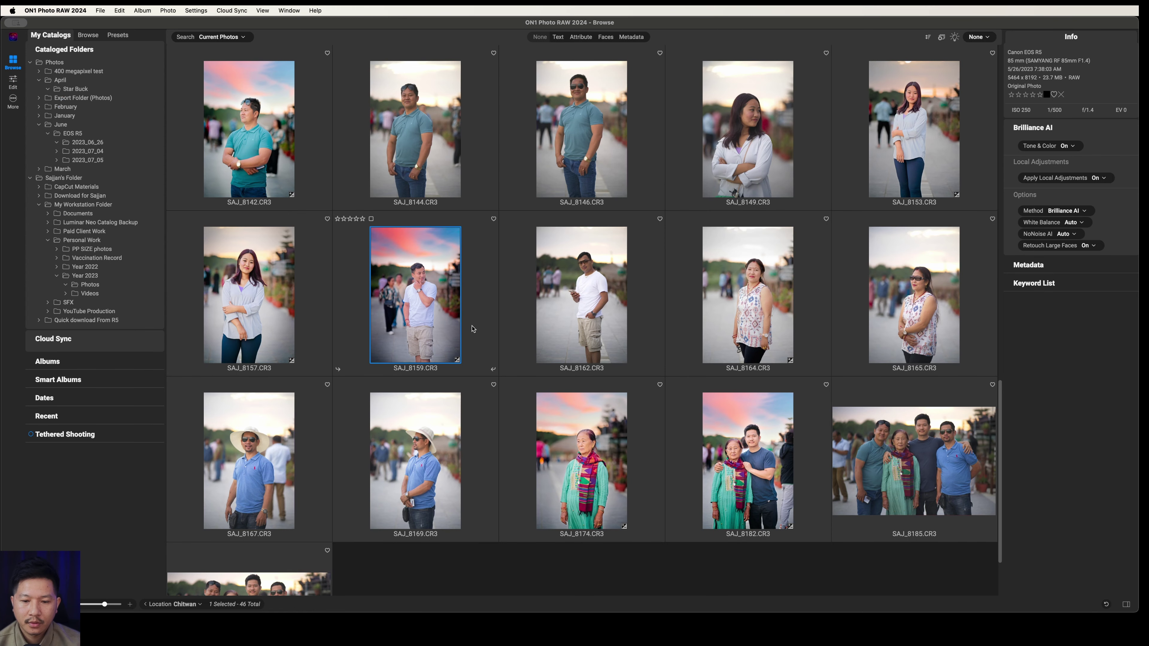
{"action": "double_click", "coordinate": [592, 444]}
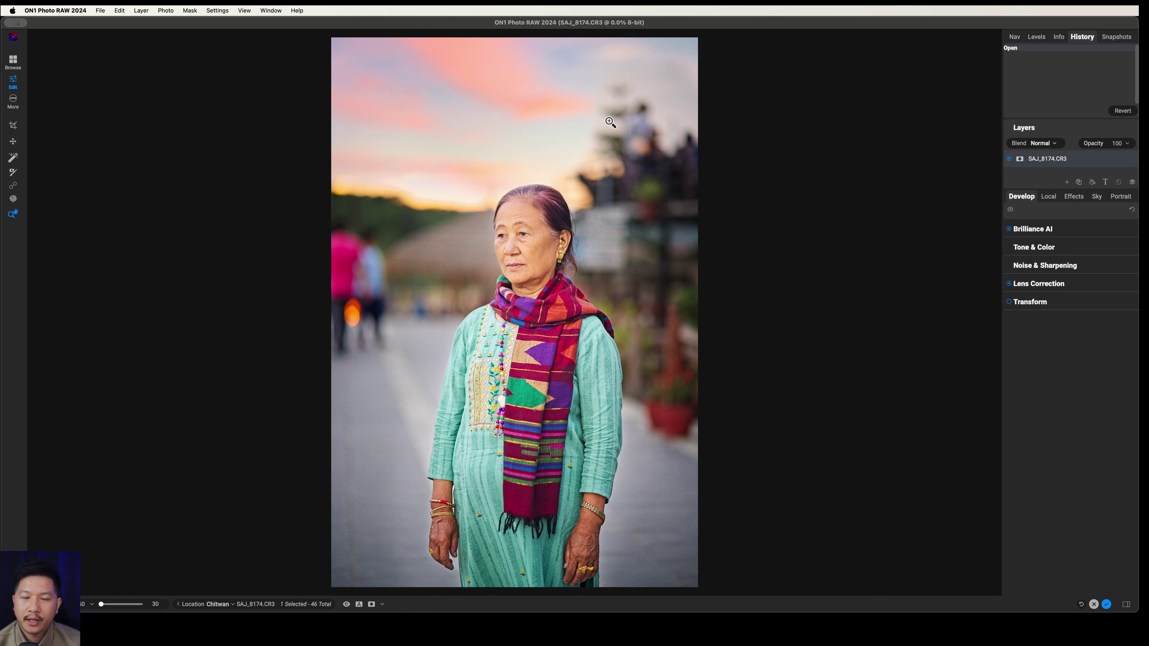
{"action": "left_click", "coordinate": [607, 136]}
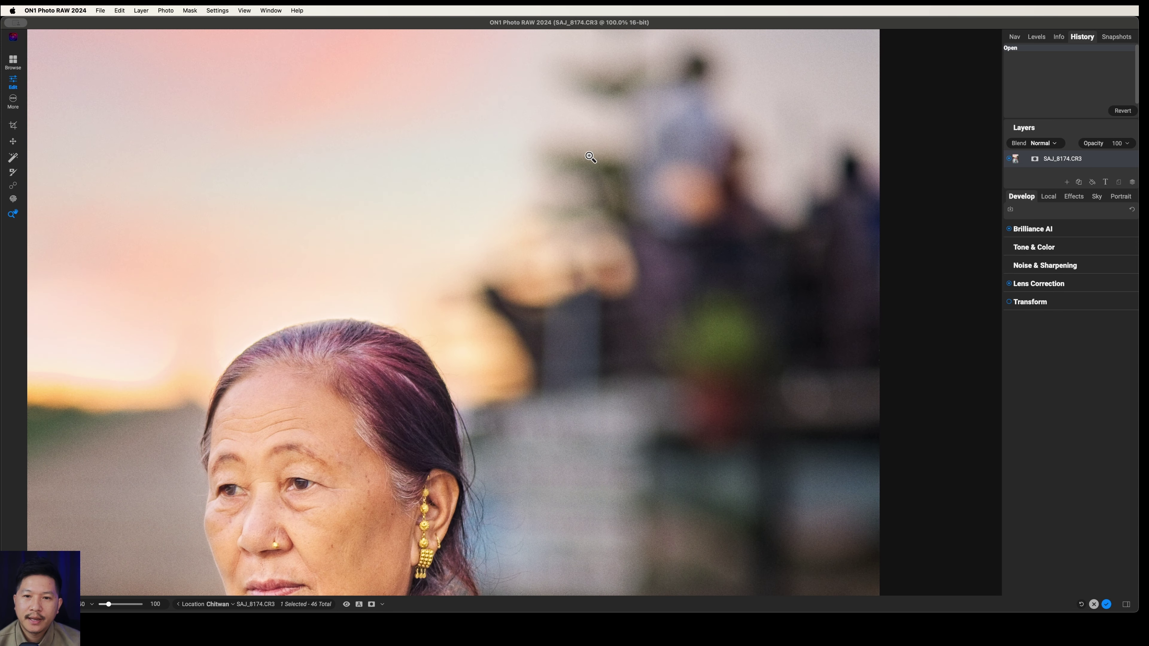
{"action": "left_click_drag", "start_coordinate": [581, 154], "coordinate": [604, 218]}
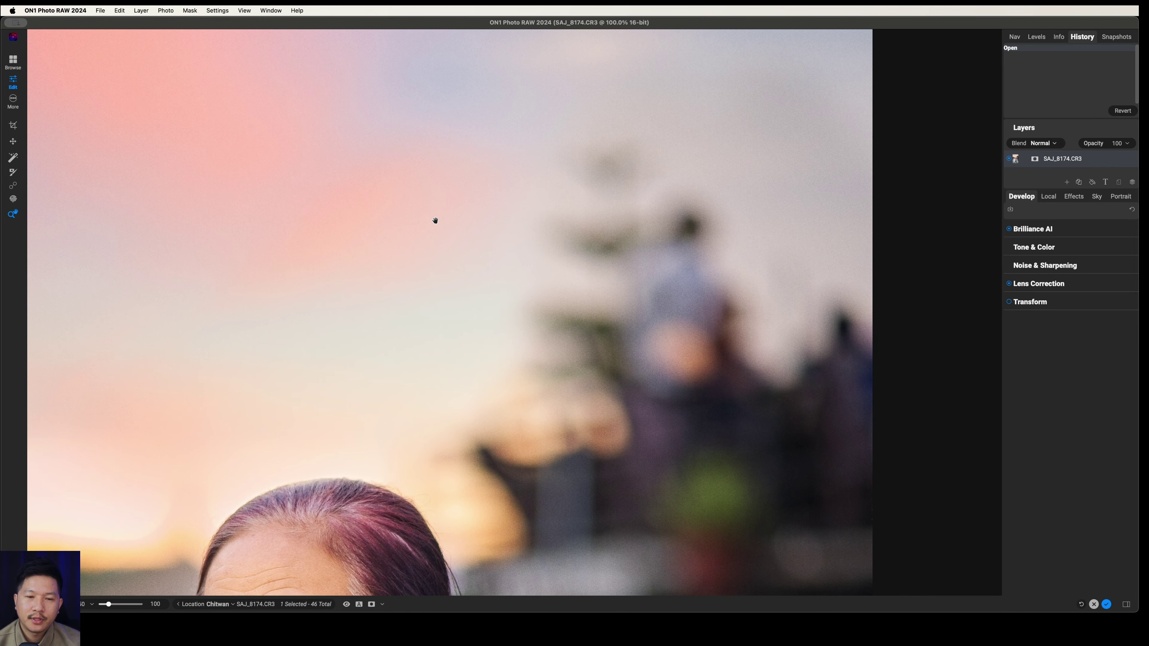
{"action": "left_click", "coordinate": [474, 237]}
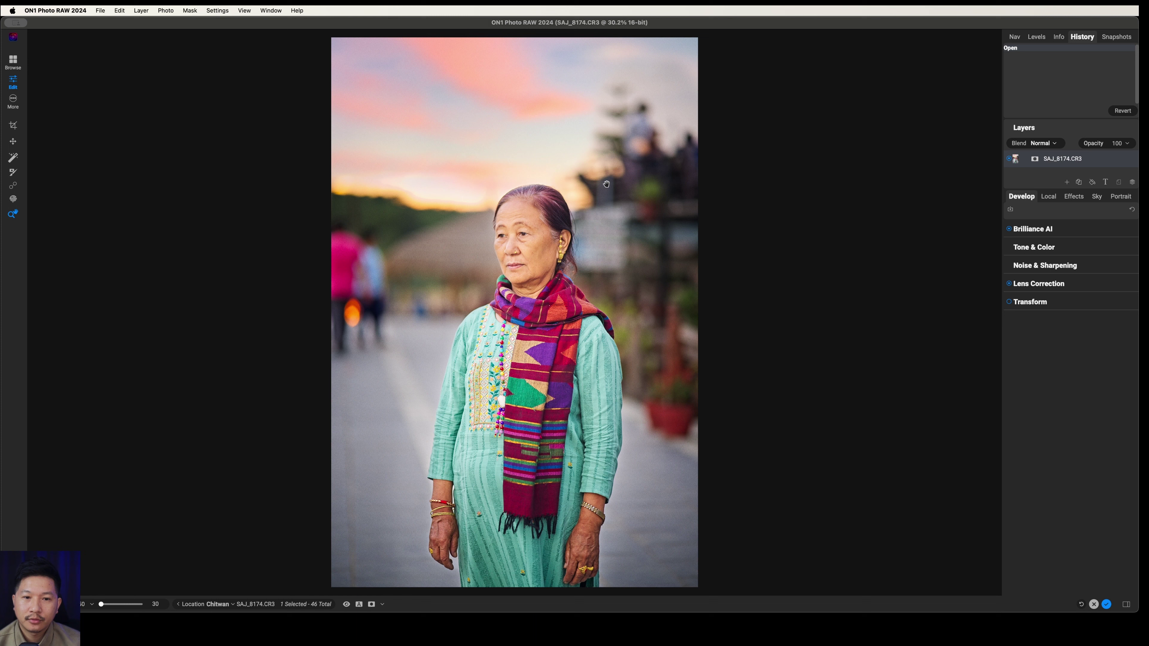